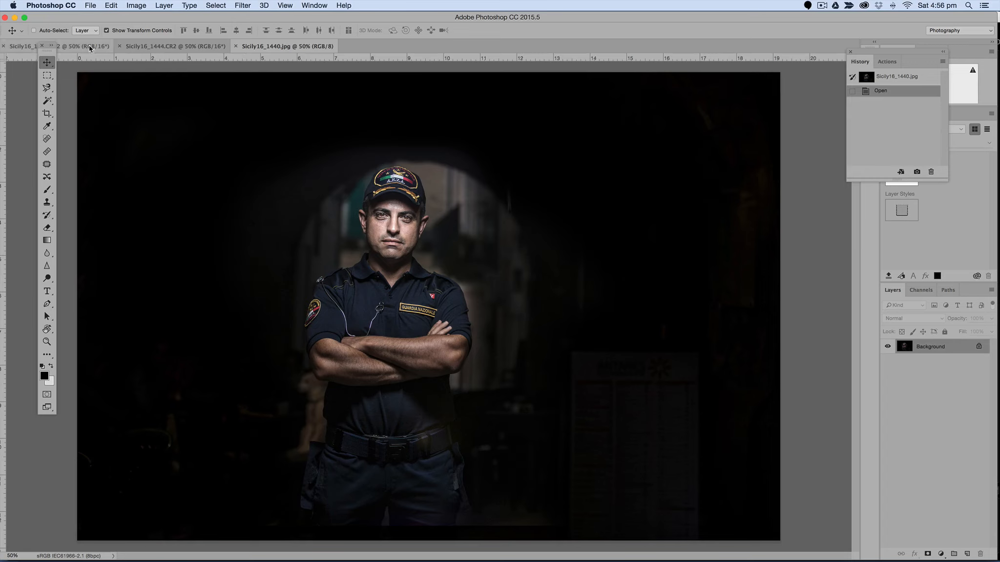
View the raw photo Sicily16_1440.CR2 and switch to the darker Sicily16_1444.CR2
click(174, 49)
click(94, 51)
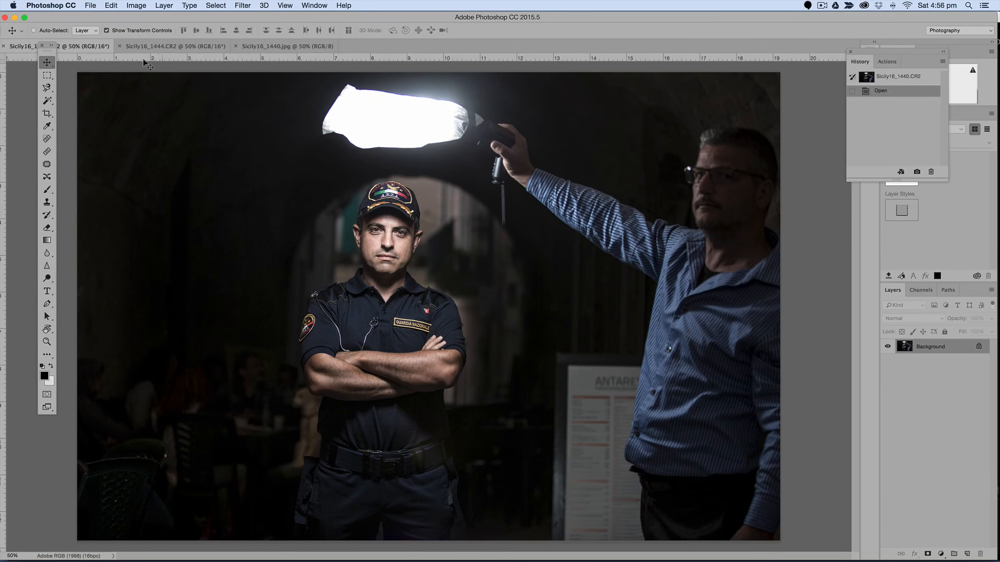
click(156, 45)
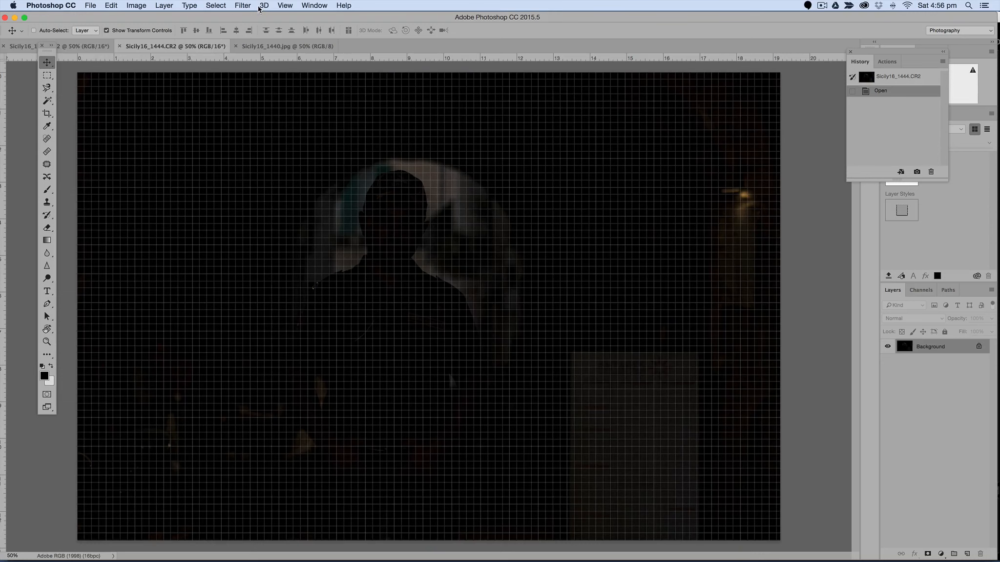
Hide the rulers and the grid overlay on Sicily16_1444.CR2
click(282, 5)
click(292, 191)
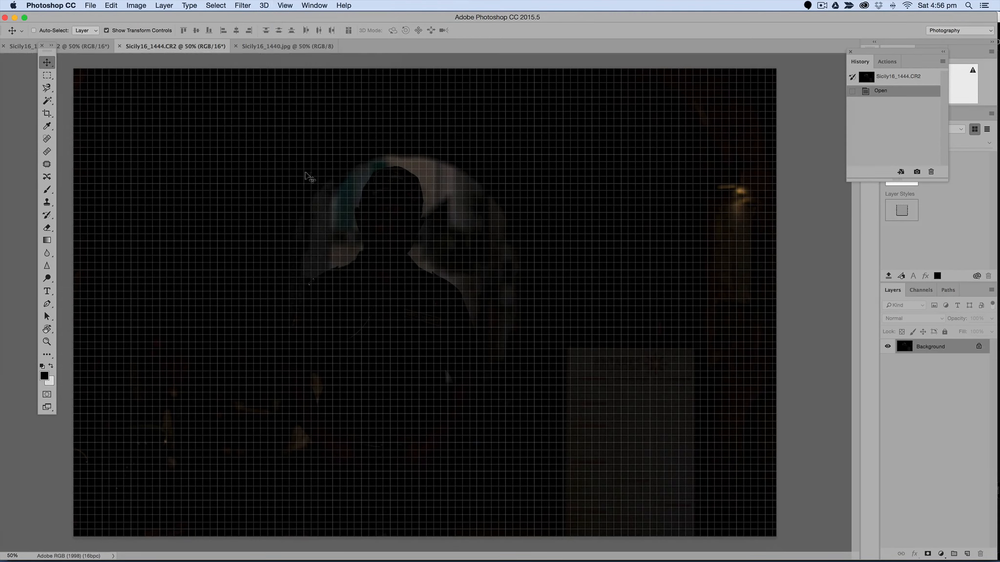
click(284, 4)
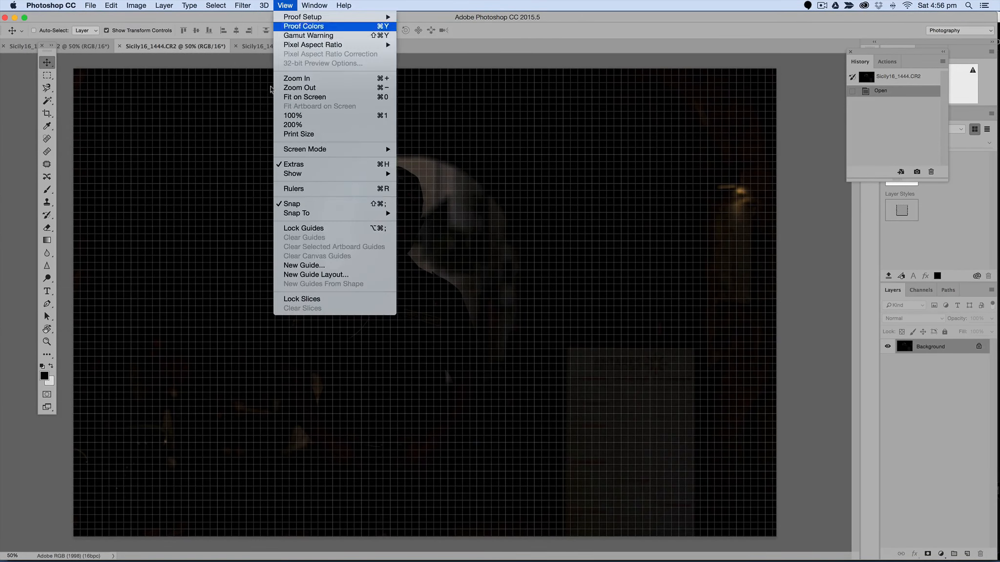
click(291, 165)
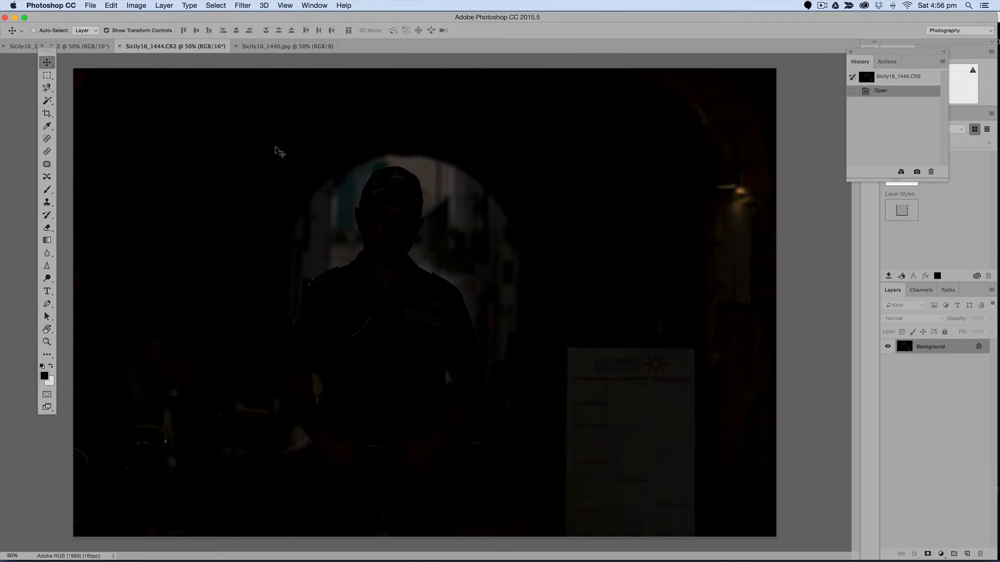
Compare the two raw files, Sicily16_1440.CR2 and Sicily16_1444.CR2, with the finished Sicily16_1440.jpg
click(83, 47)
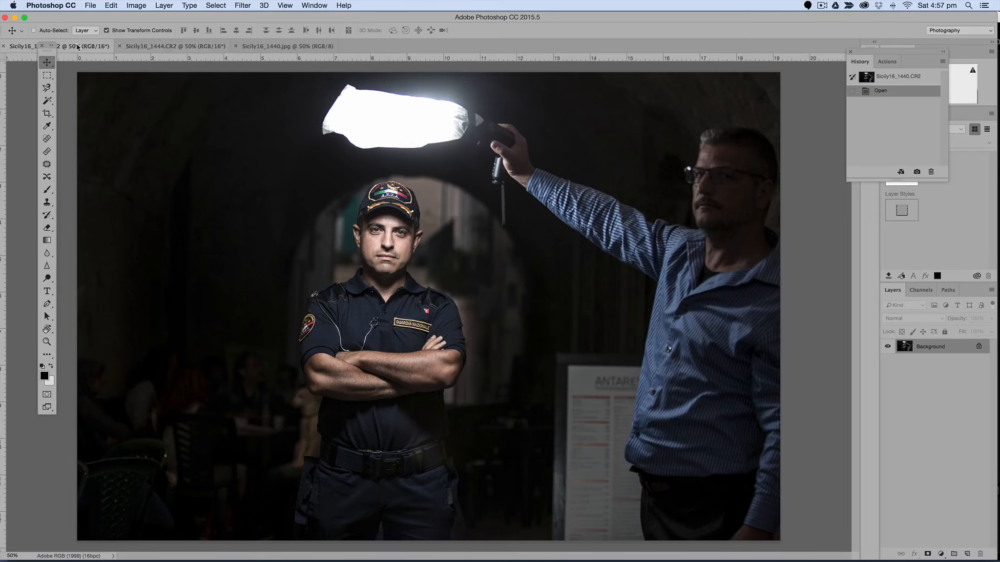
click(167, 47)
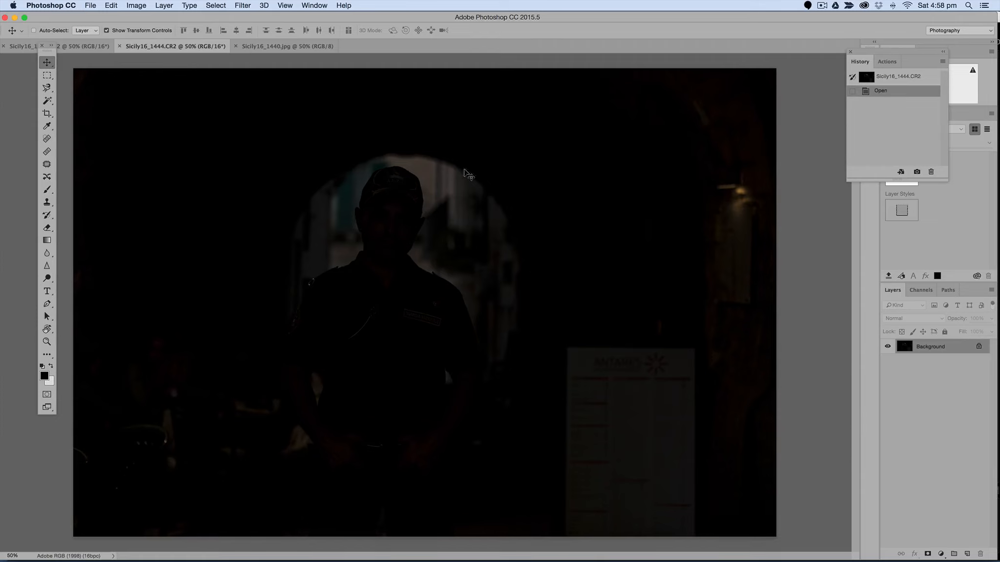
click(274, 46)
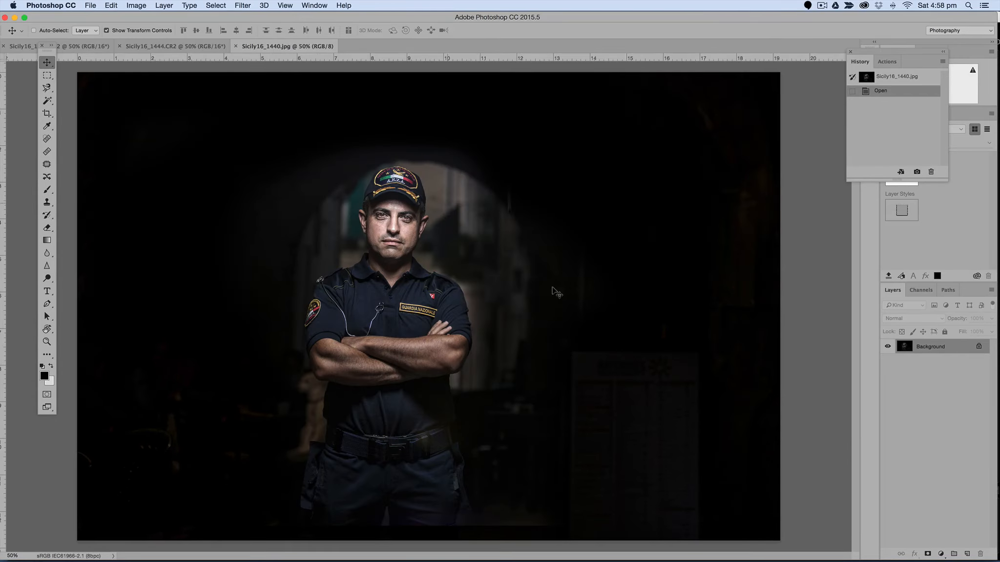
Switch to Lightroom and view the photos Sicily16_1440.CR2 and Sicily16_1418.CR2
mouse_move(555, 560)
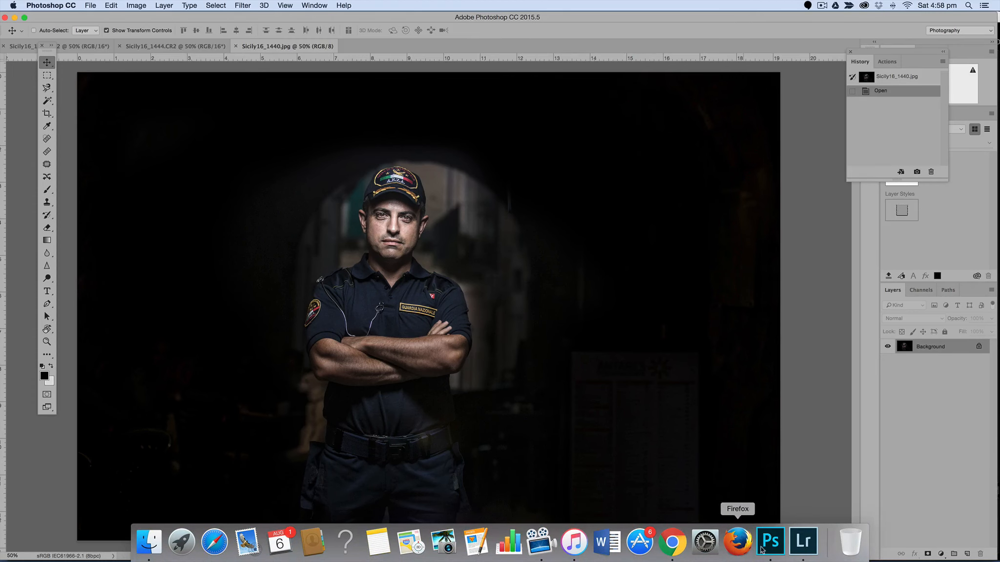
click(806, 547)
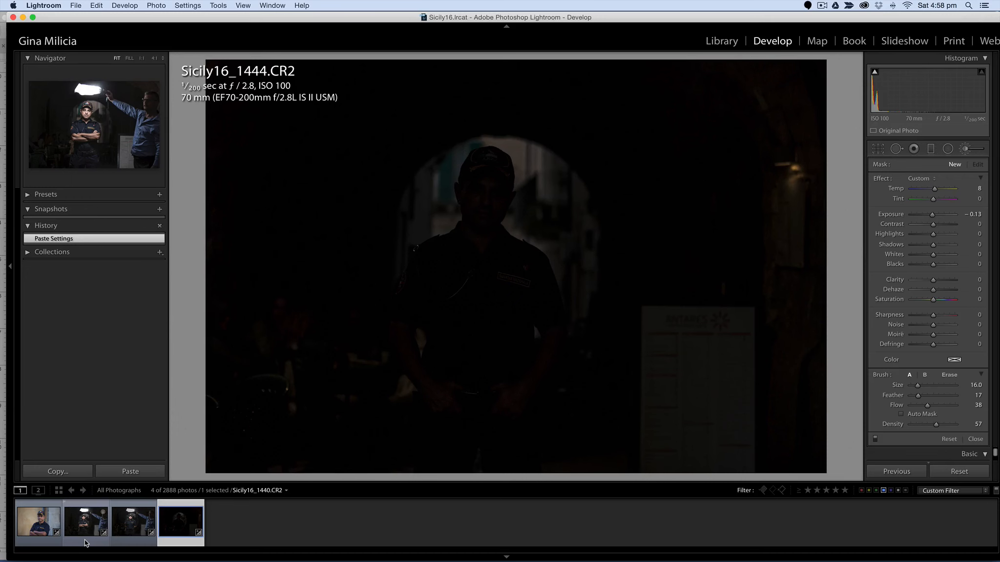
click(85, 525)
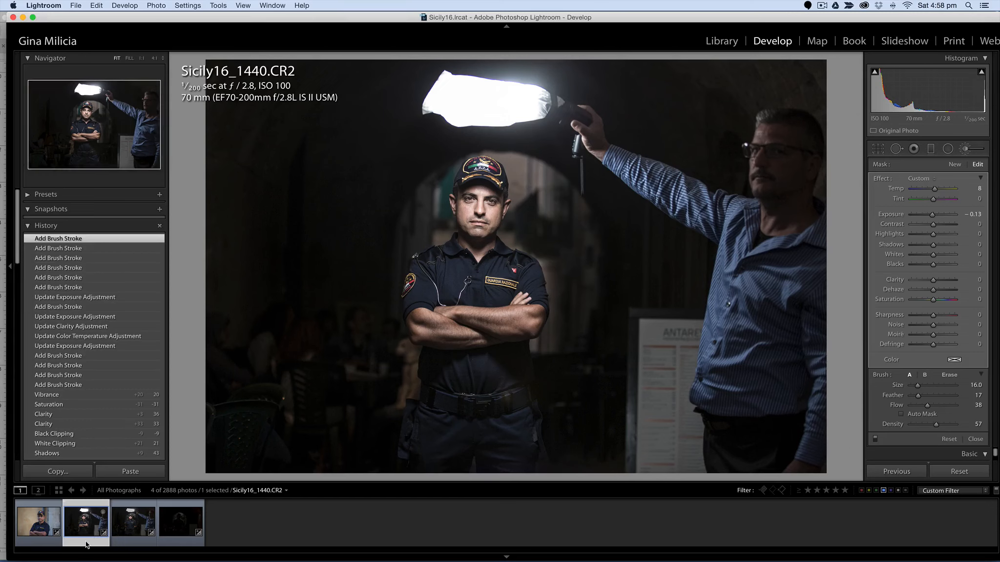
click(34, 545)
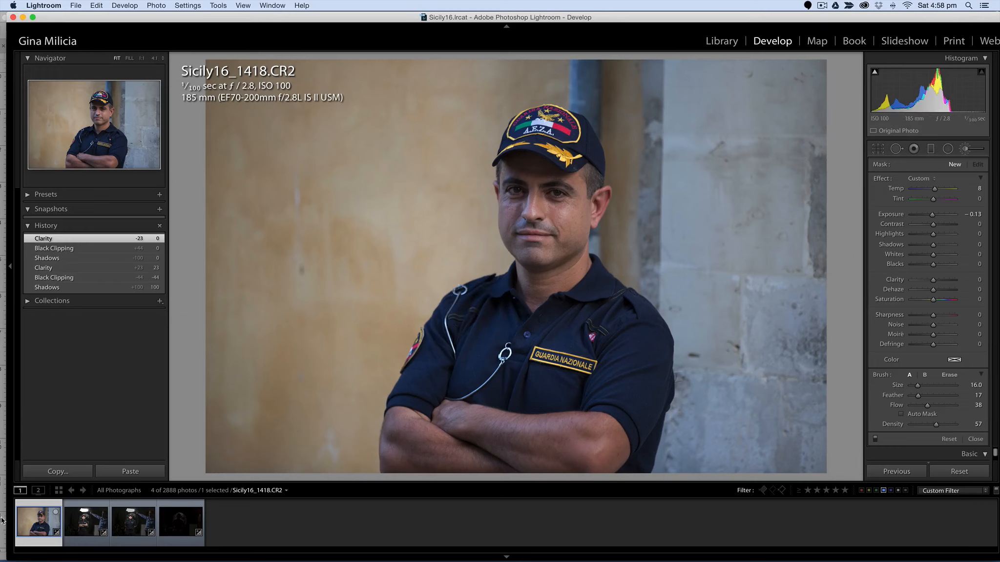
Open Sicily16_1440.CR2 and look through its full edit history
click(84, 527)
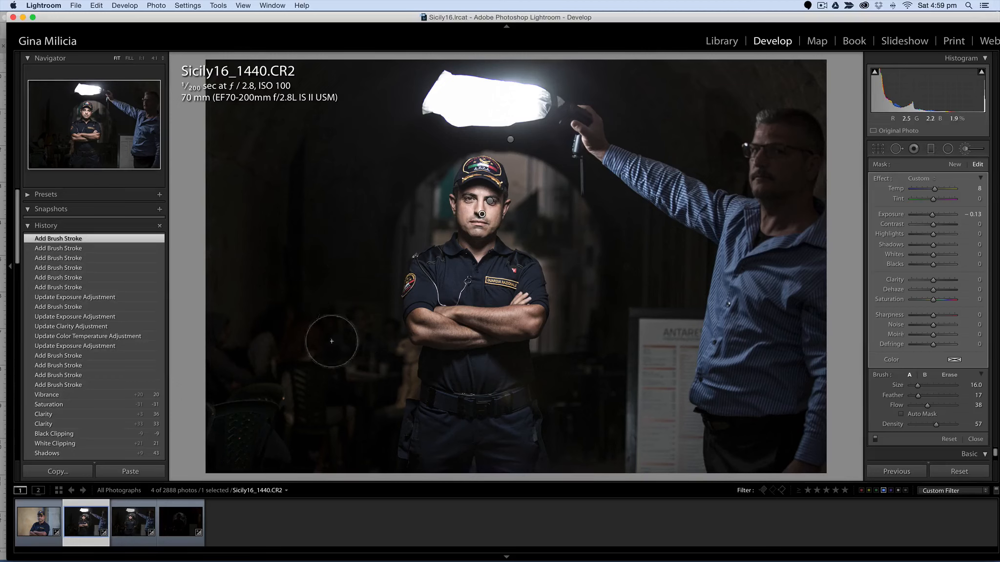
scroll(96, 367, down, 10)
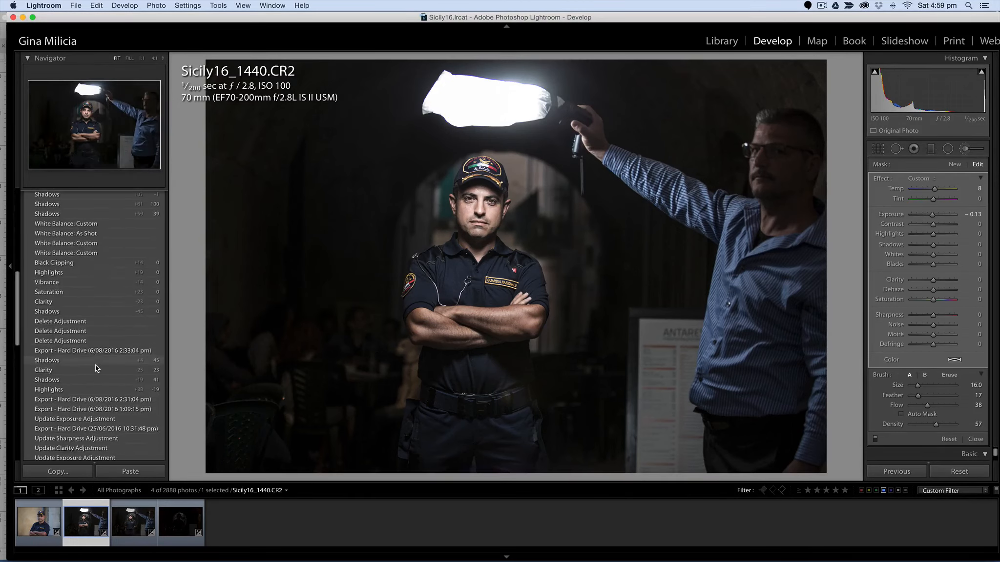
scroll(96, 366, down, 10)
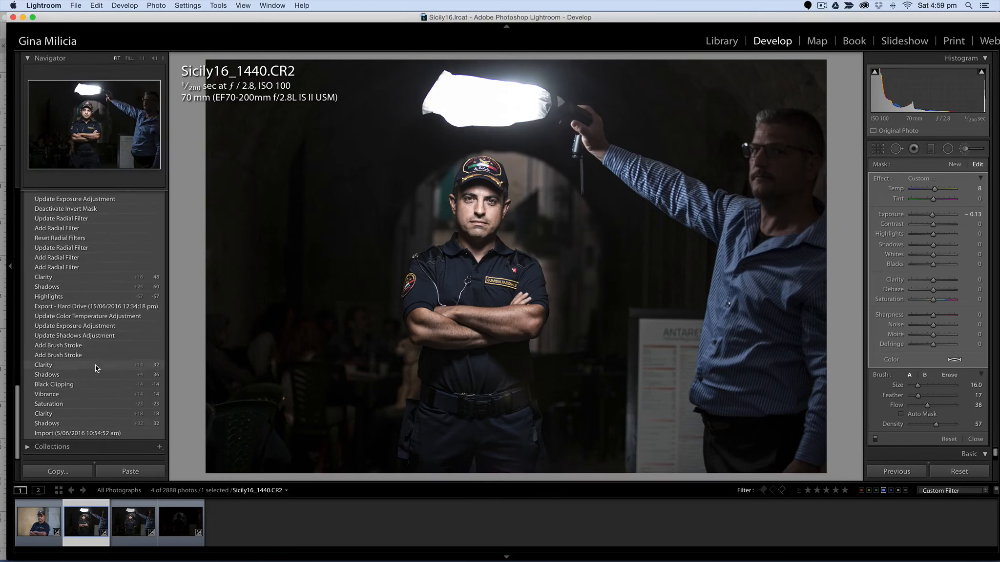
scroll(95, 366, up, 20)
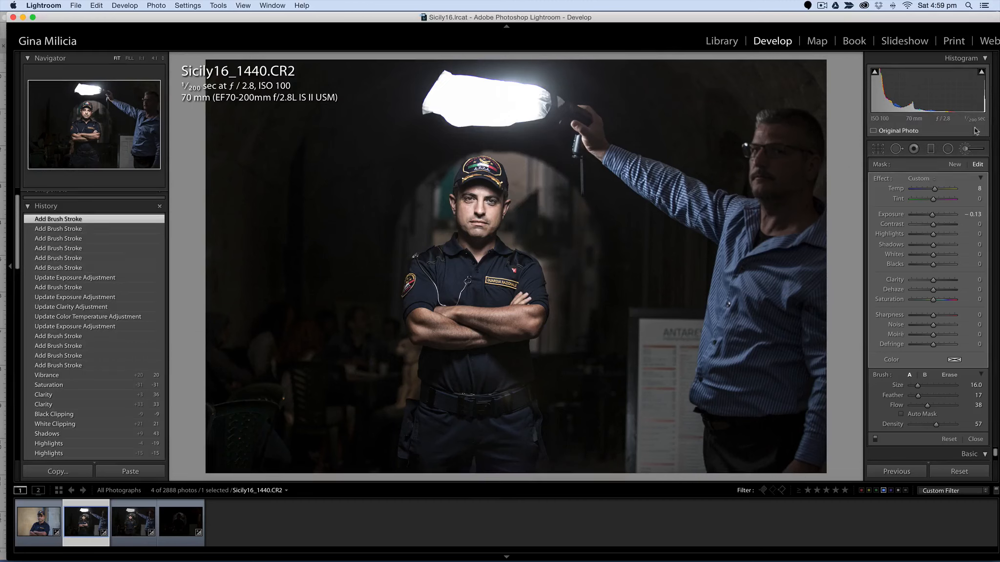
Close the adjustment brush and reset Highlights, Shadows, Whites, Clarity, Vibrance and Saturation to 0 on Sicily16_1440.CR2
click(965, 149)
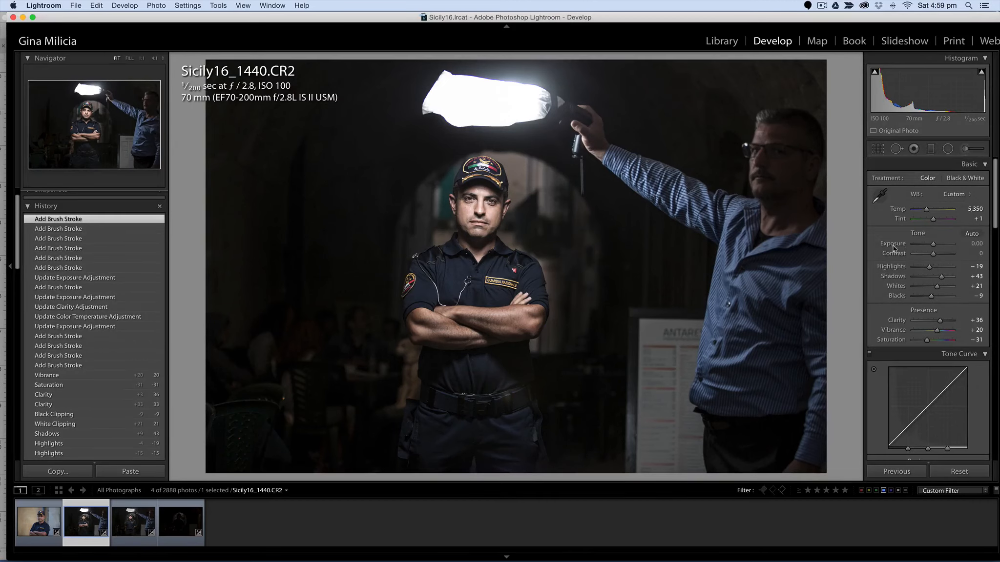
double_click(889, 267)
double_click(894, 276)
double_click(894, 289)
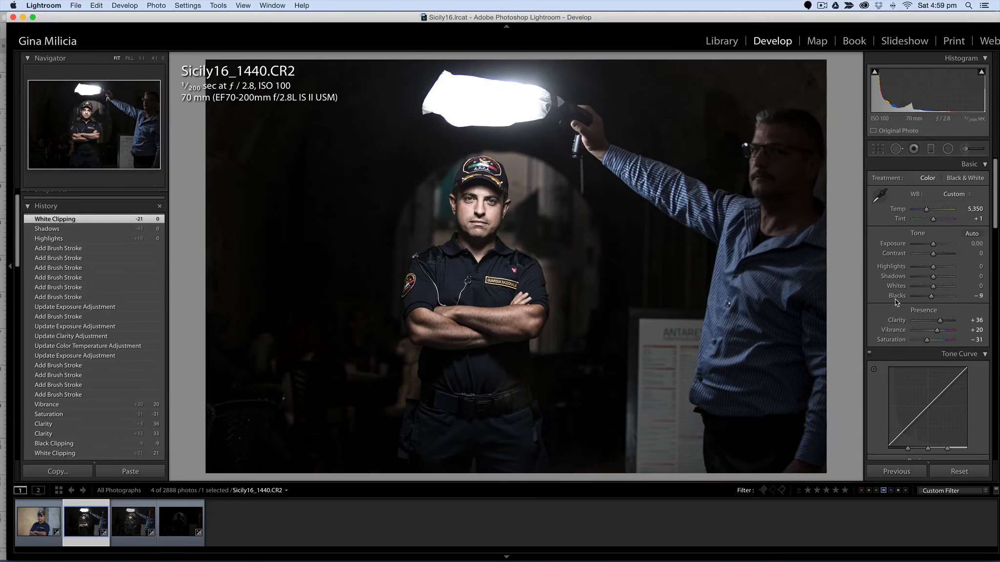
double_click(893, 321)
double_click(893, 330)
double_click(888, 340)
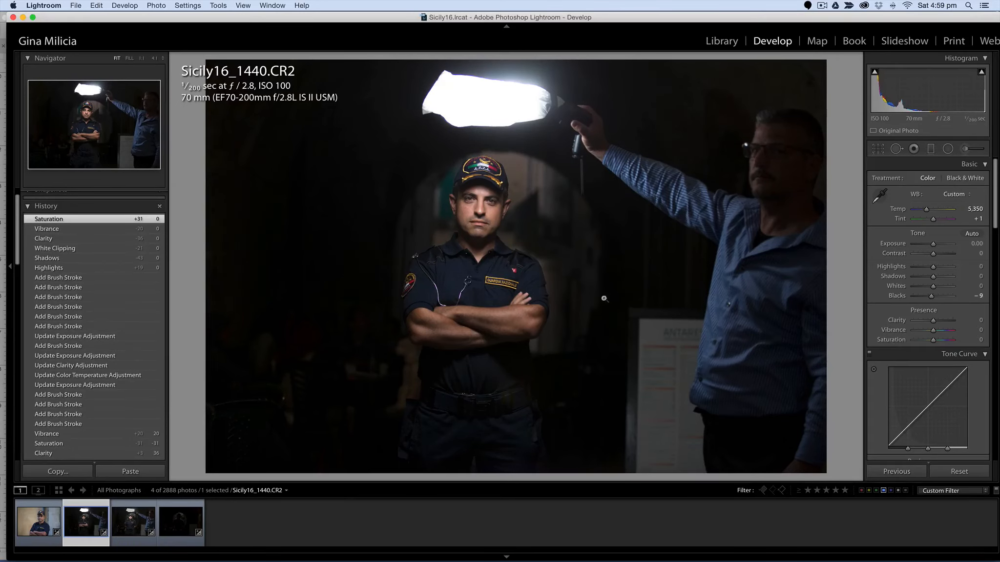
Reset Highlights, Shadows, Whites, Clarity, Vibrance and Saturation to 0 on the dark photo Sicily16_1444.CR2
click(188, 542)
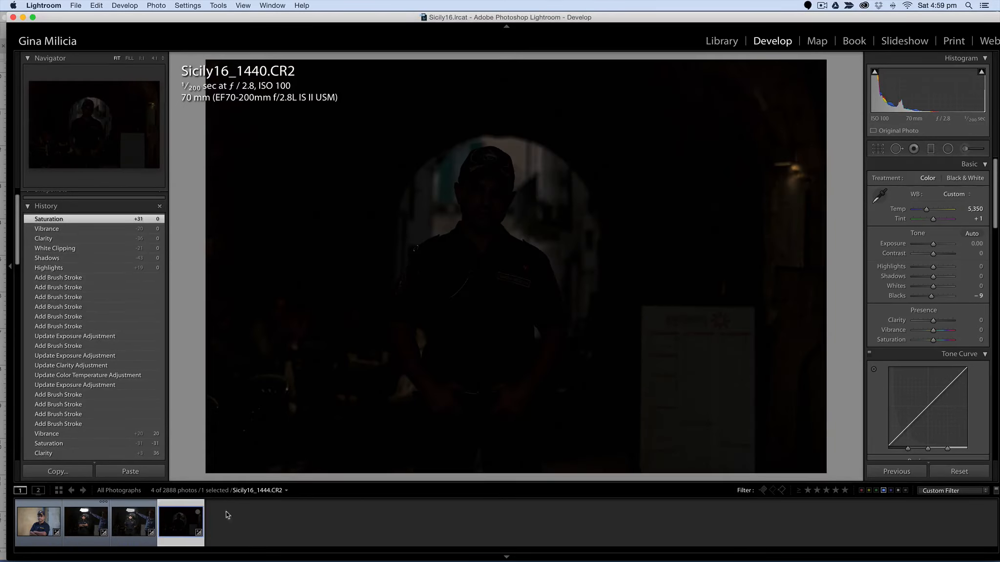
key(super+shift+v)
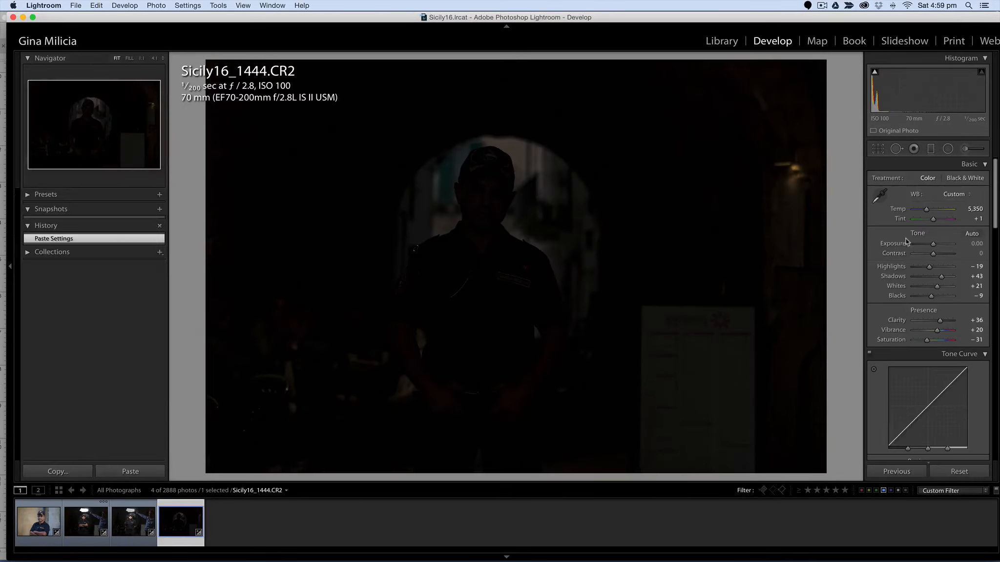
double_click(889, 266)
double_click(889, 277)
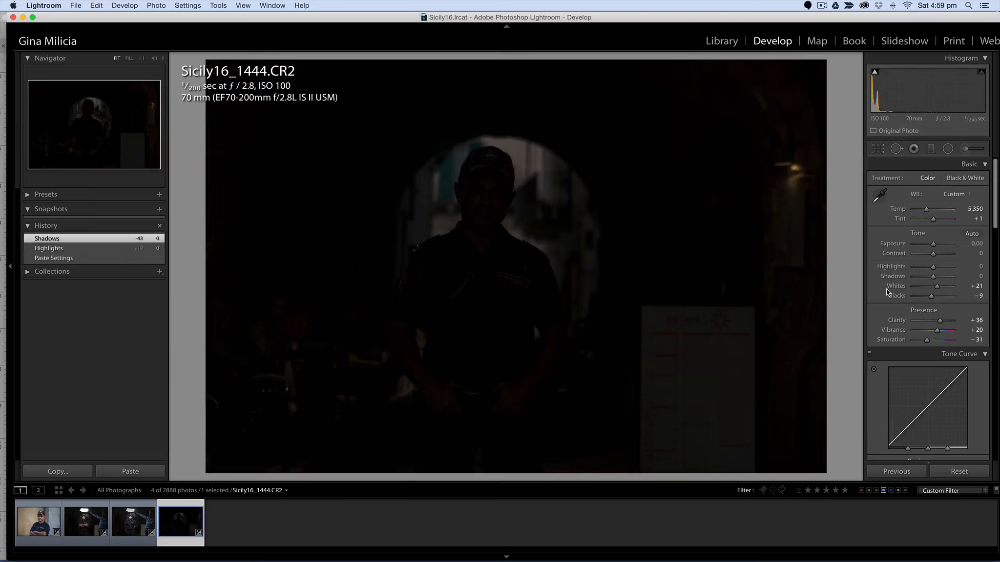
double_click(890, 287)
double_click(895, 321)
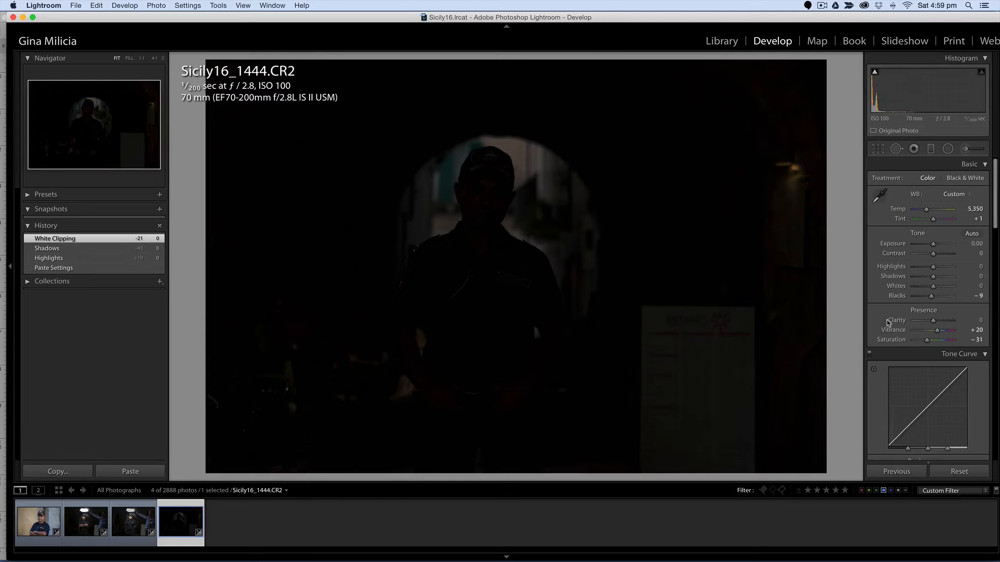
double_click(886, 330)
double_click(885, 340)
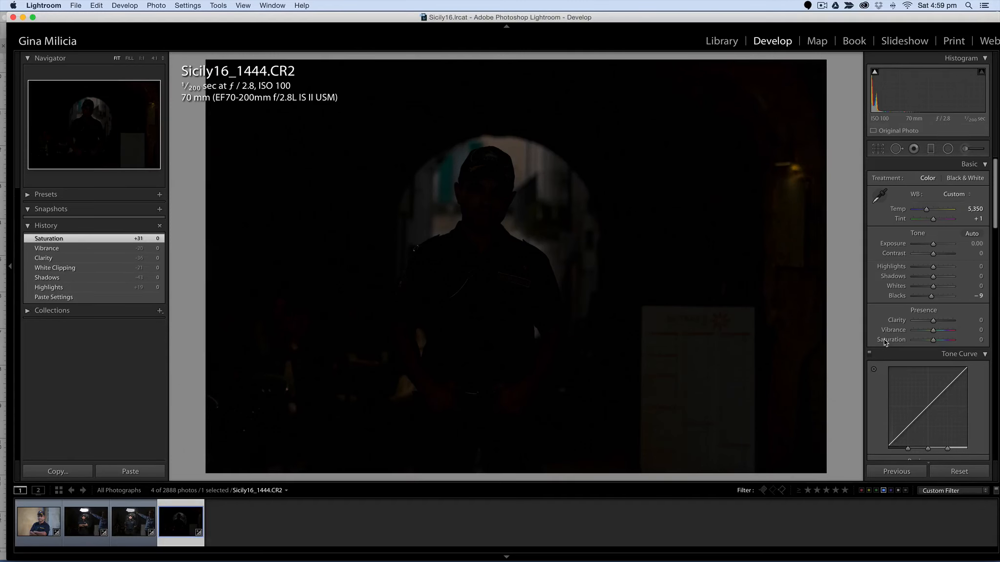
Return to Sicily16_1440.CR2 and set its white balance to As Shot
click(81, 539)
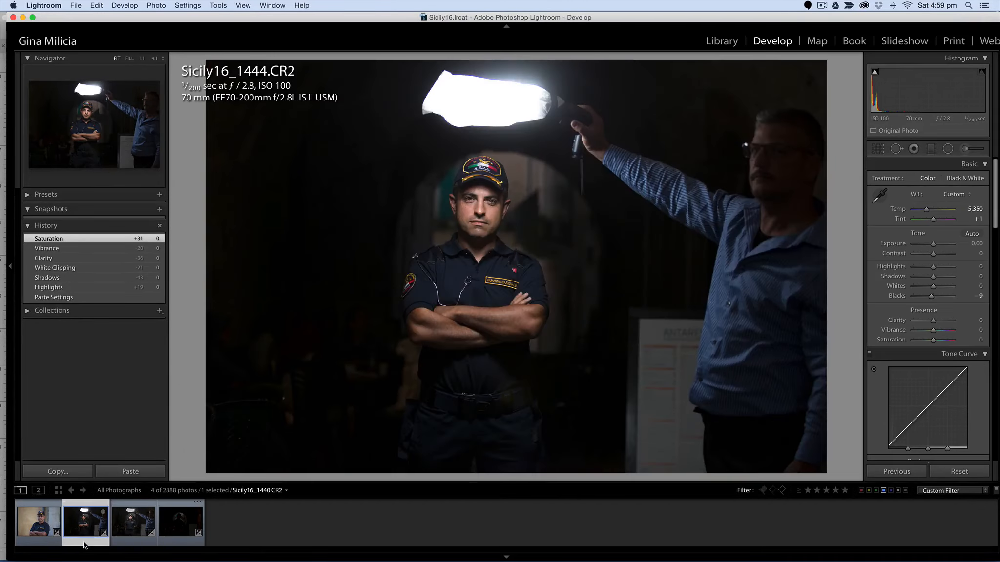
click(951, 196)
click(952, 132)
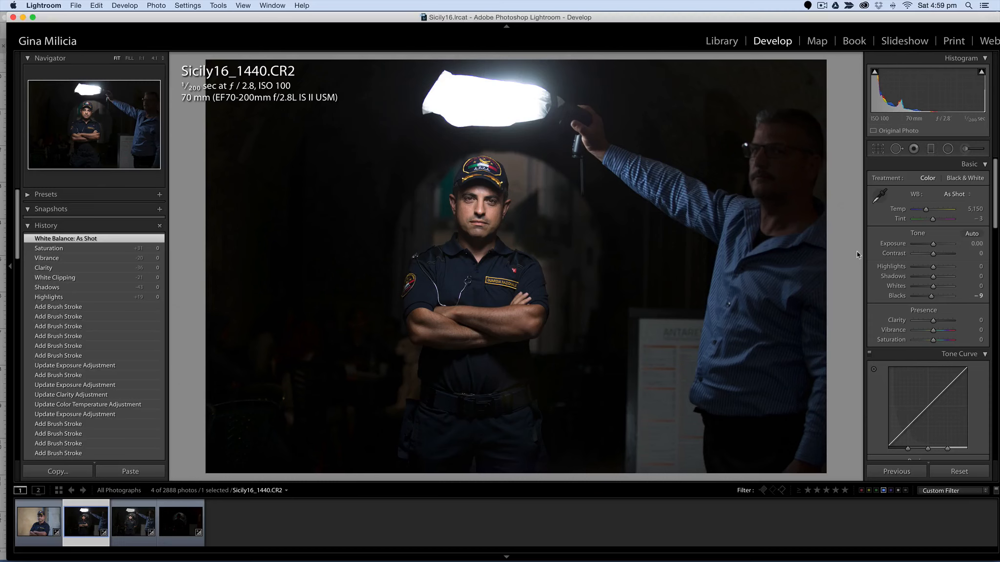
Sample the white balance from a neutral point on the menu board and set Temp to 5,086
click(883, 195)
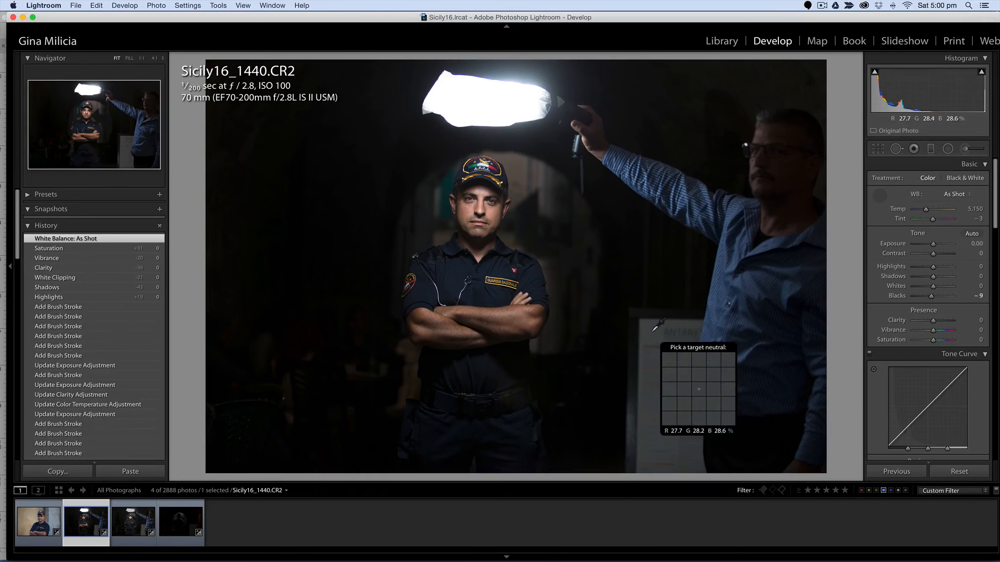
click(519, 99)
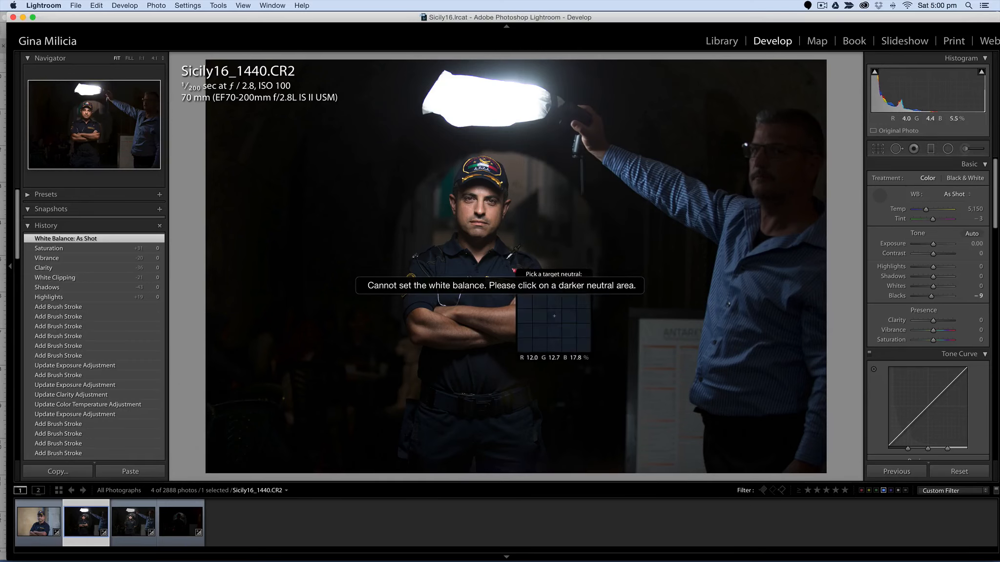
click(520, 108)
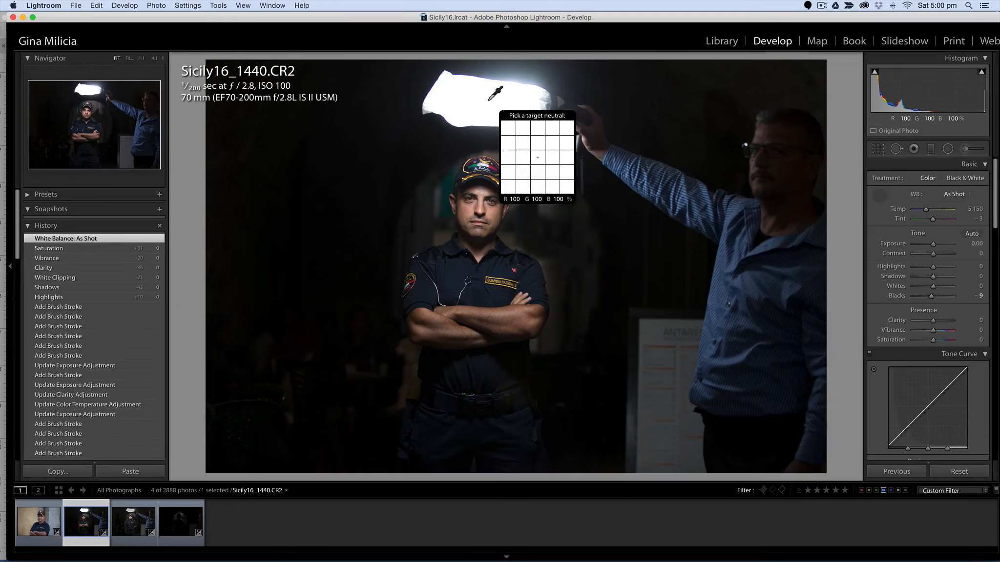
click(646, 334)
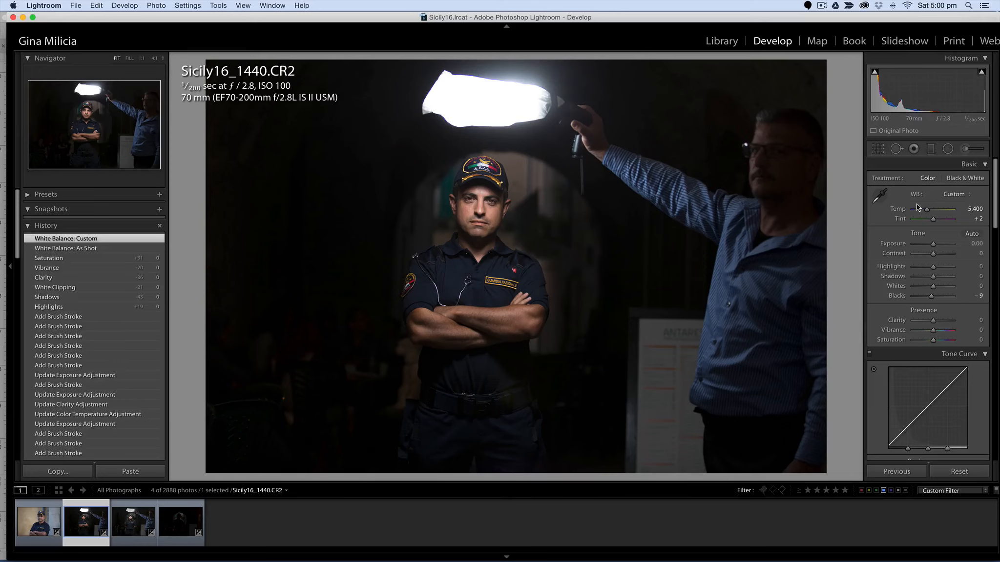
drag(928, 210, 926, 210)
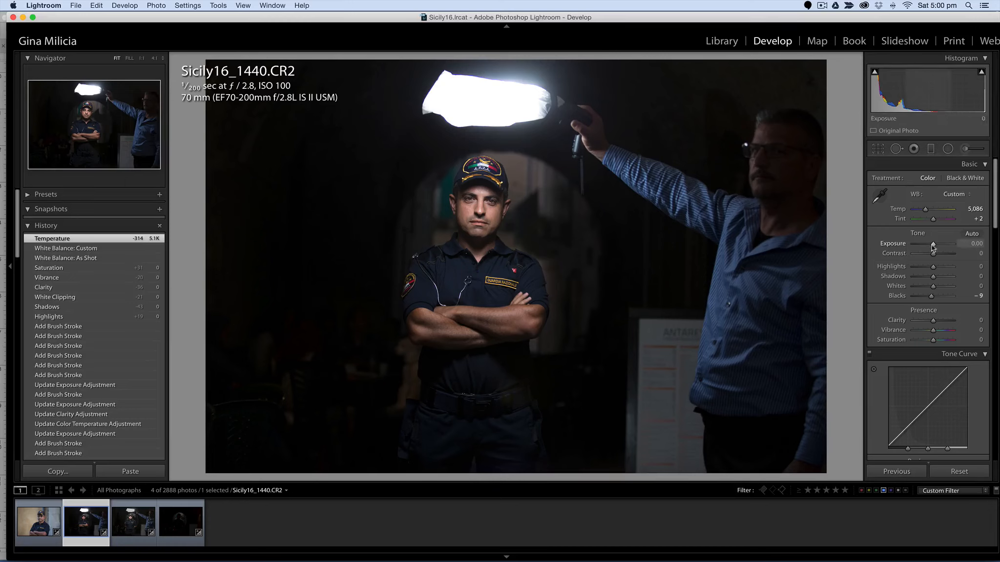
Try an Exposure of -0.35 and a Contrast of +38 on the photo, resetting each to 0
mouse_move(933, 243)
mouse_down()
mouse_move(942, 244)
mouse_move(932, 243)
mouse_up()
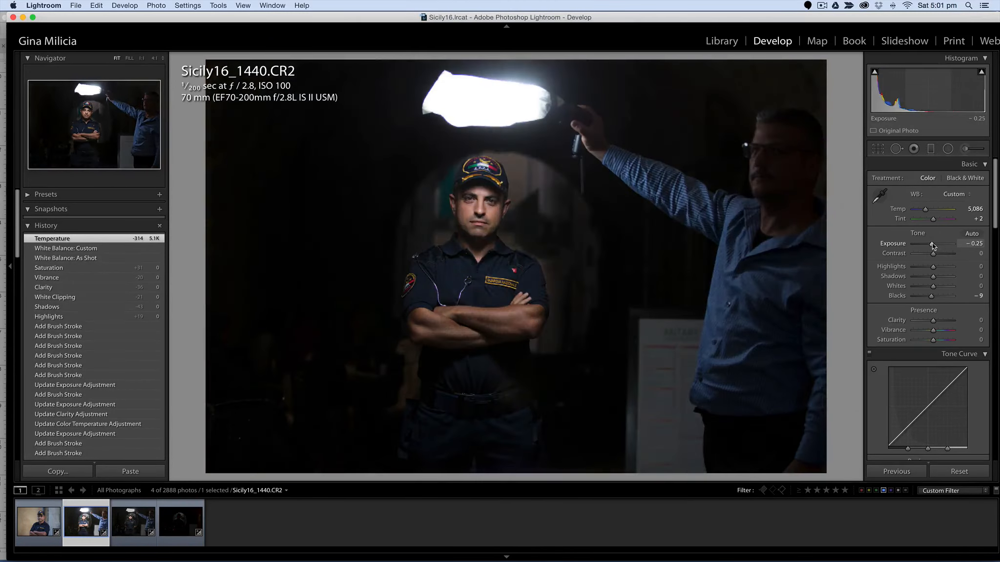
double_click(904, 245)
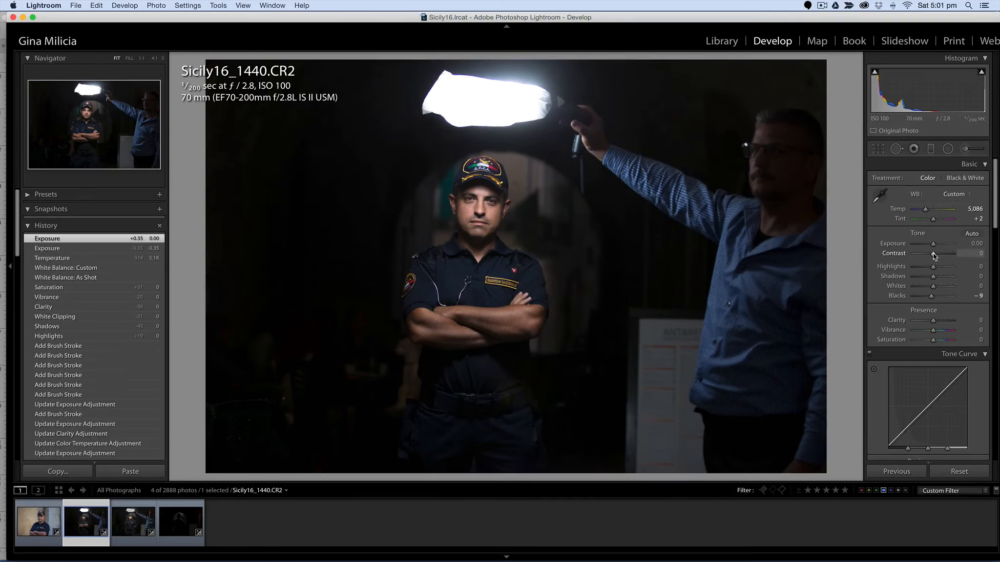
mouse_move(932, 253)
mouse_down()
mouse_move(954, 253)
mouse_move(935, 253)
mouse_up()
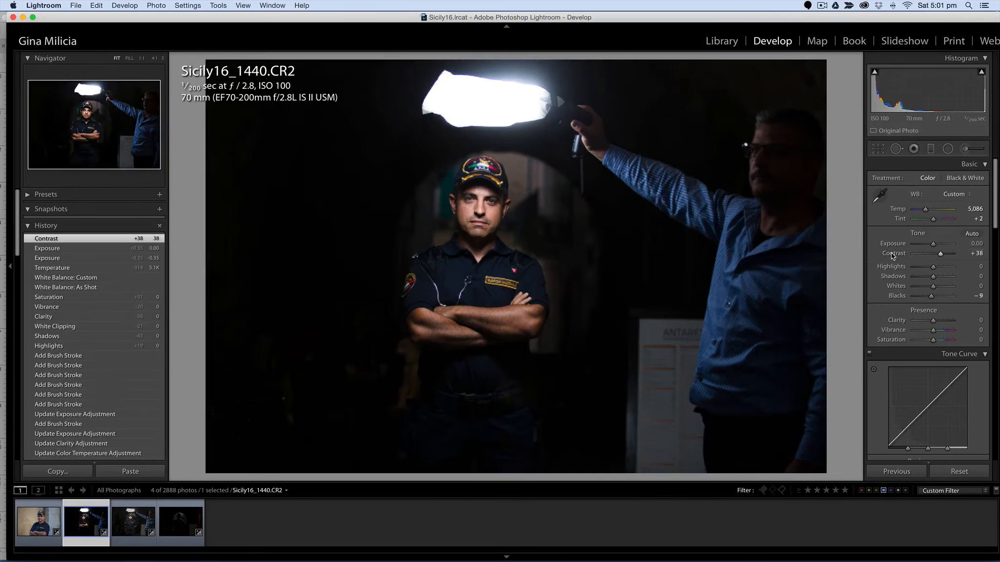
double_click(891, 253)
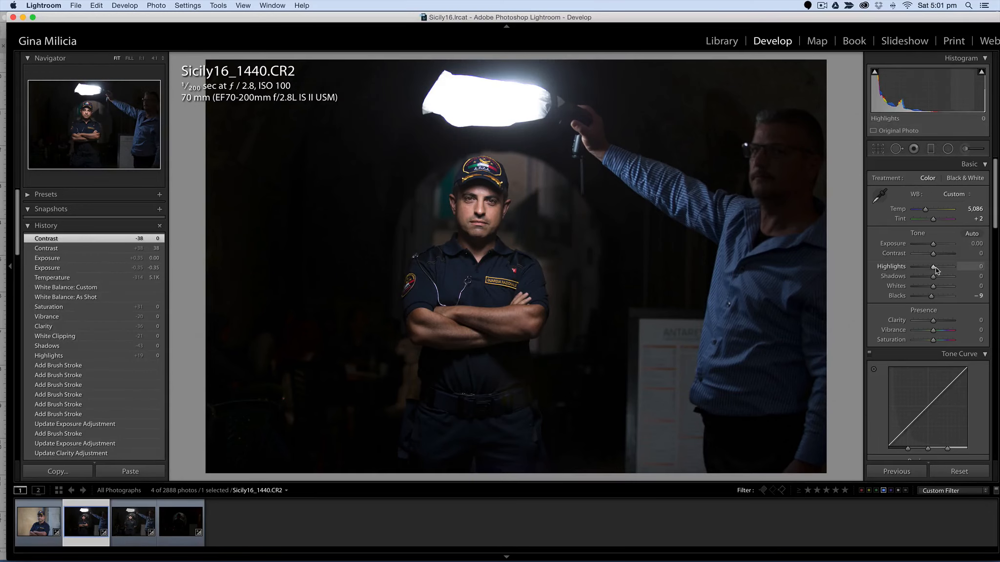
Set Highlights to -11 on Sicily16_1440.CR2 and check the effect on the officer's face up close
drag(933, 267, 930, 267)
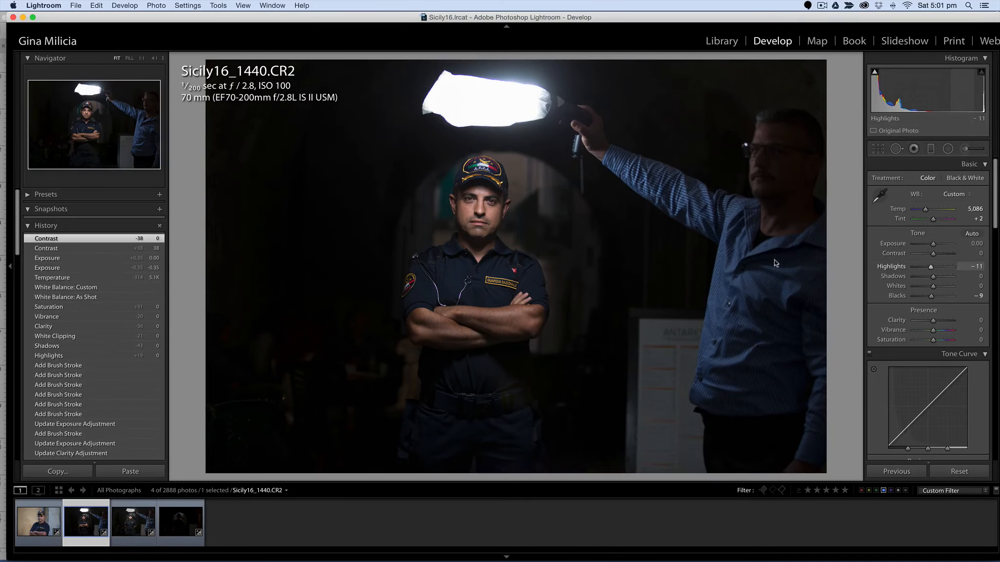
click(480, 204)
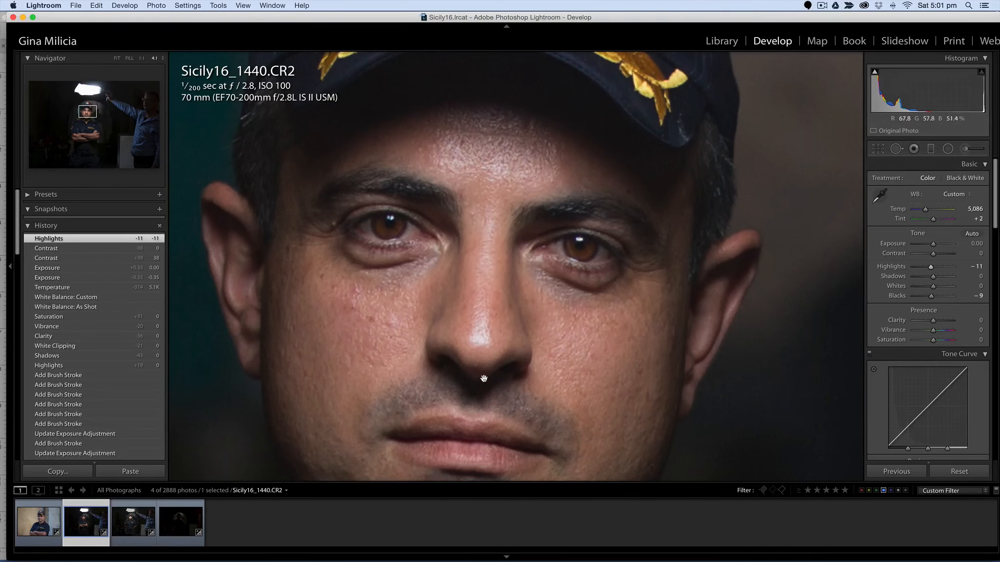
click(468, 132)
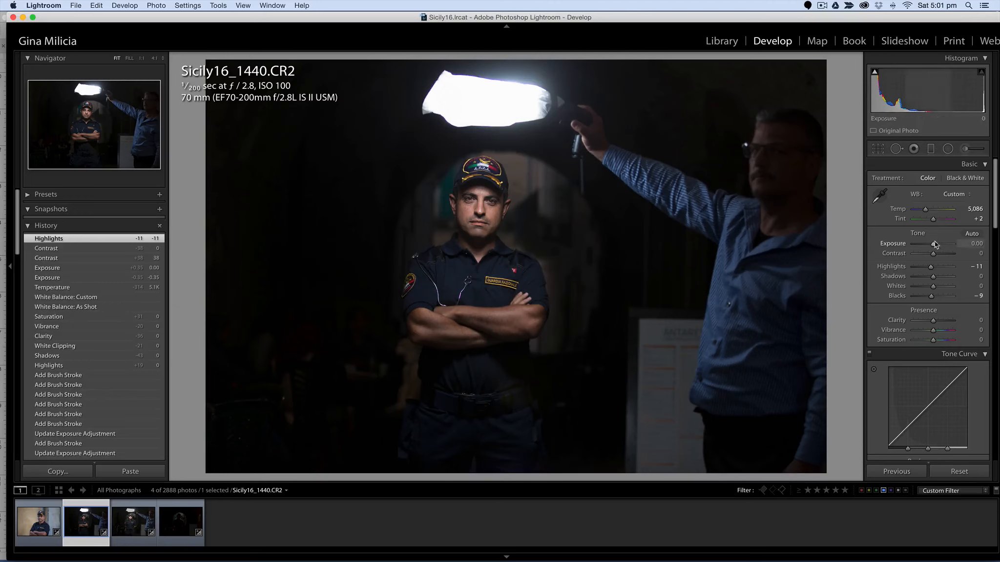
drag(930, 267, 930, 267)
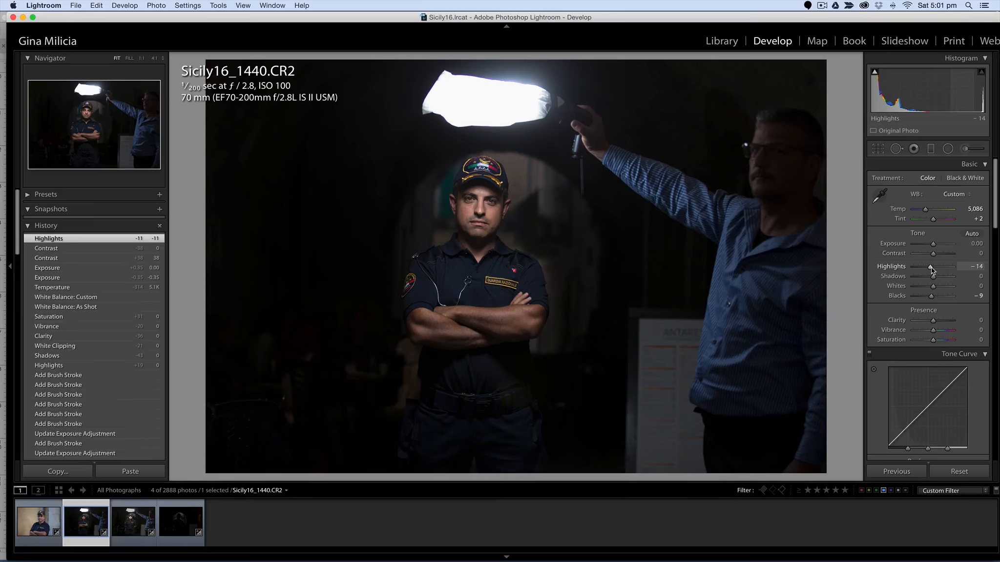
drag(931, 267, 931, 267)
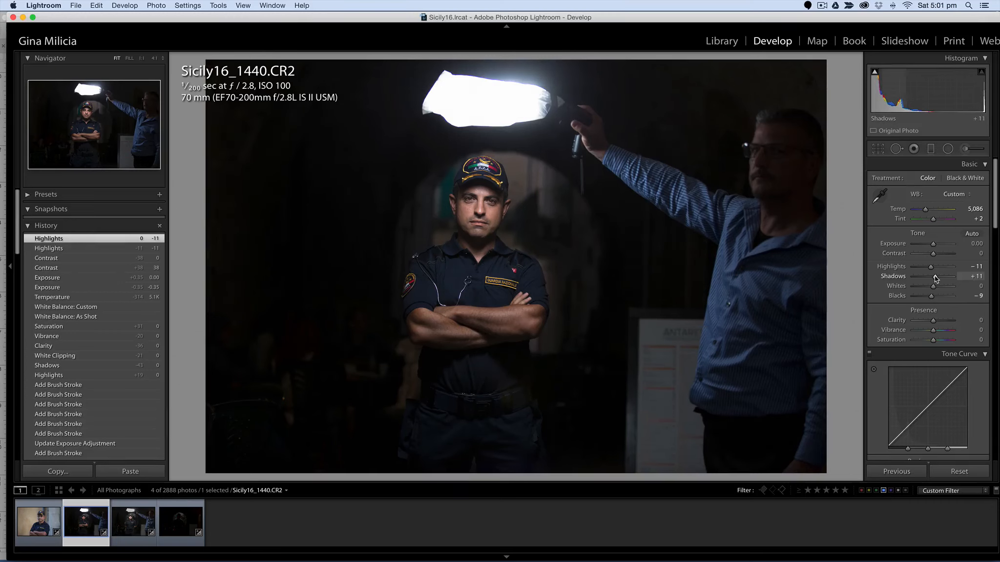
Refine the remaining tones of the photo with Shadows at +48, Whites at +9 and Blacks at -14
drag(934, 278, 943, 278)
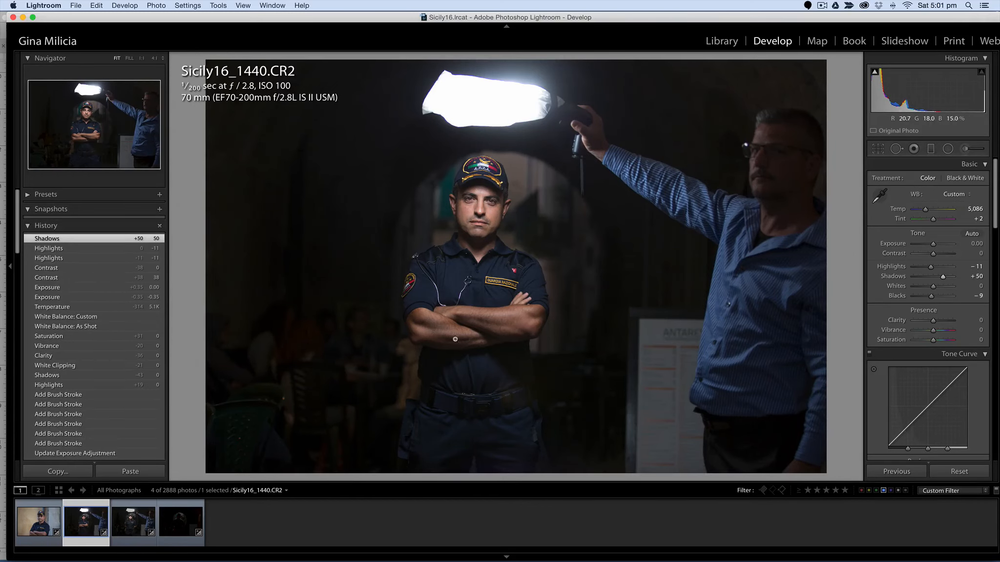
drag(944, 278, 942, 278)
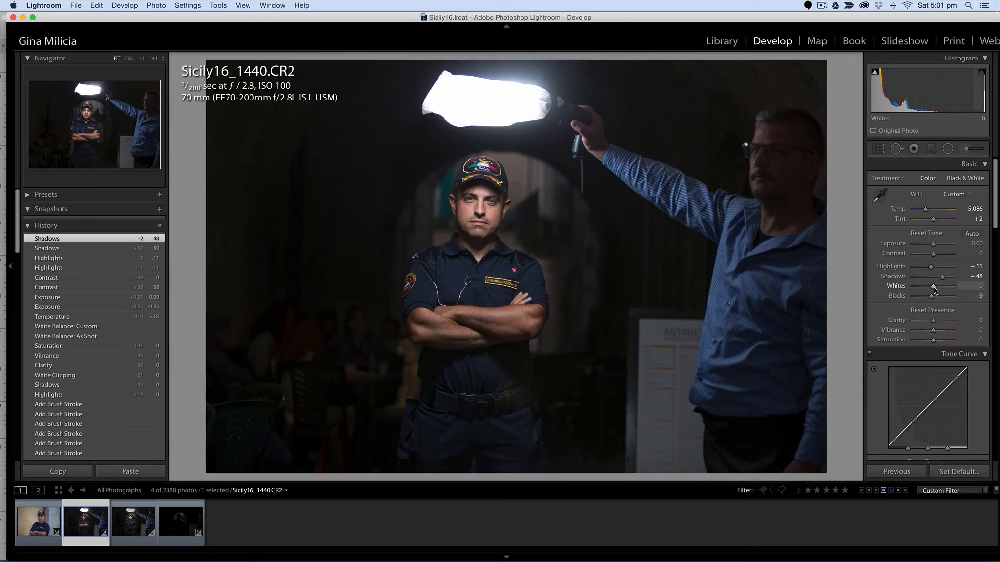
drag(934, 287, 934, 286)
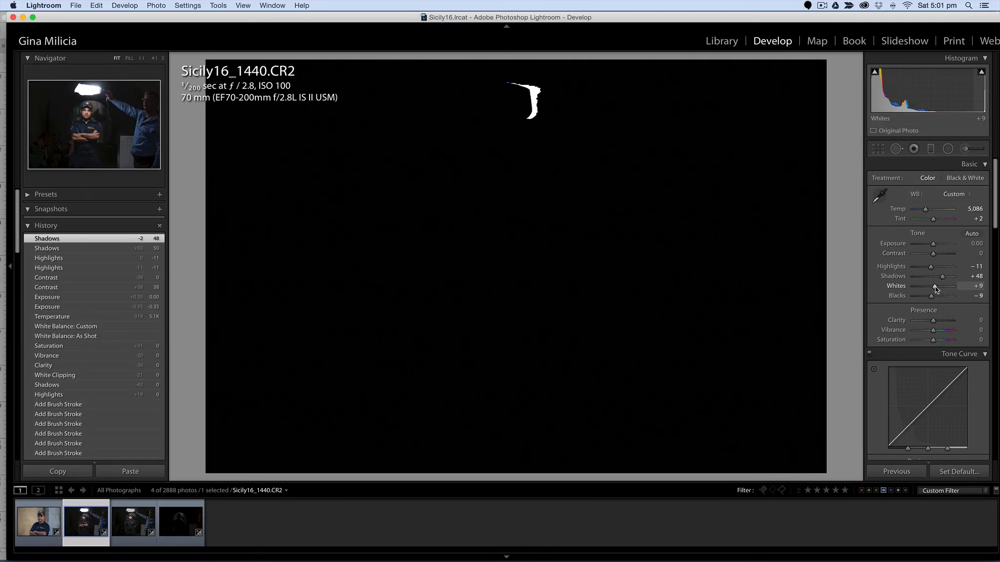
drag(935, 286, 935, 287)
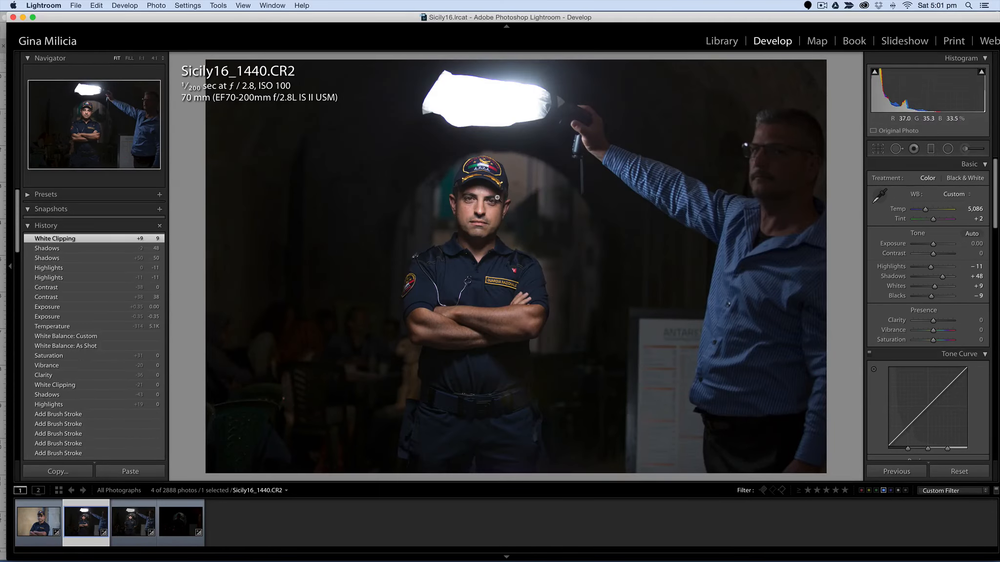
drag(931, 296, 930, 296)
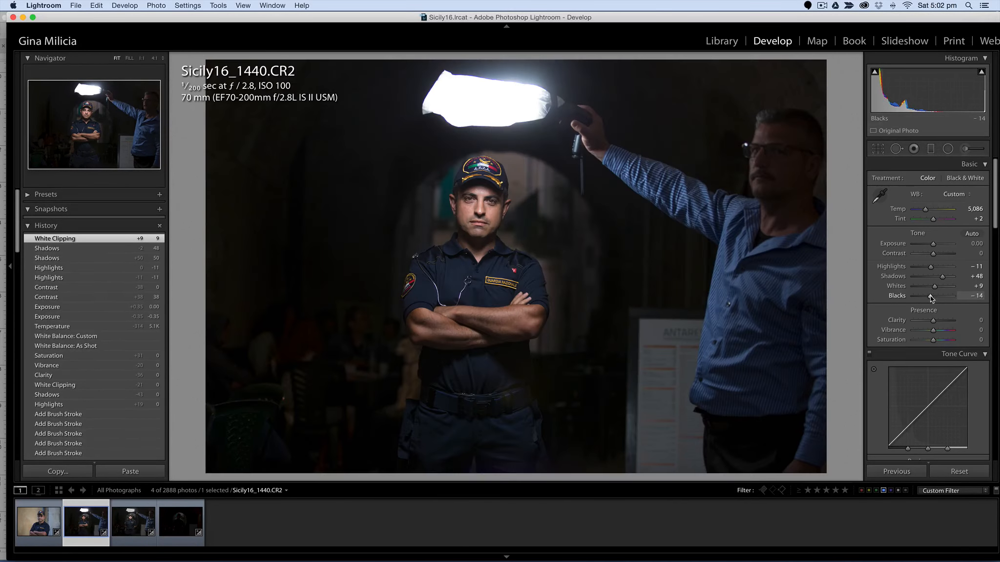
Compare the before and after versions of the photo to examine the effect of the tonal adjustments
key(backslash)
key(backslash)
key(backslash)
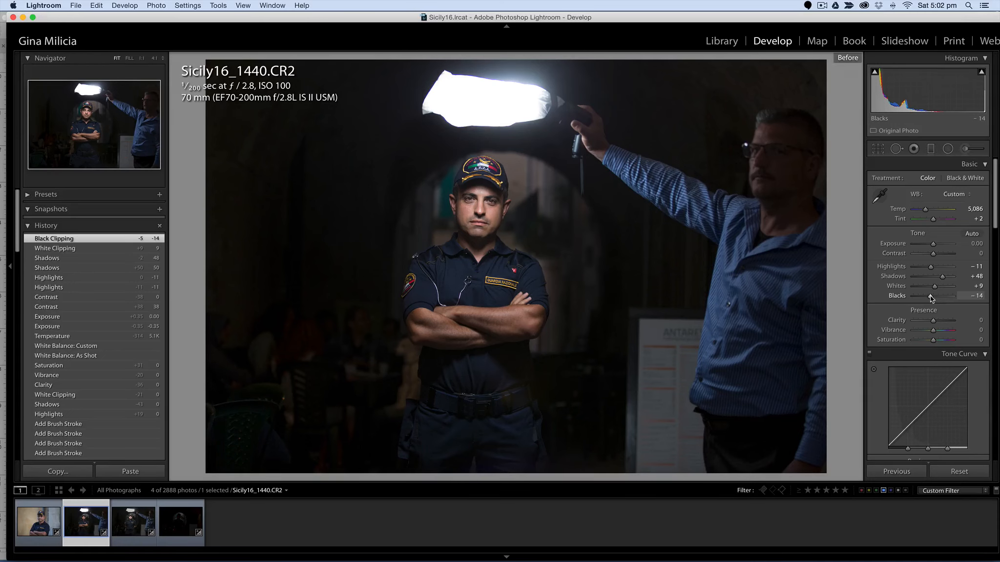
key(backslash)
key(backslash)
key(backslash)
key(backslash)
key(backslash)
key(backslash)
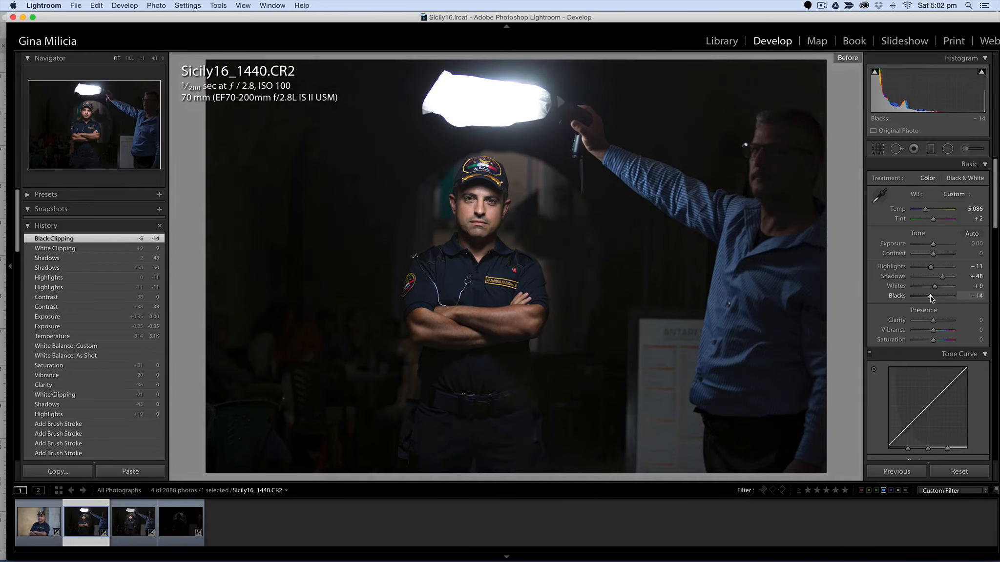
key(backslash)
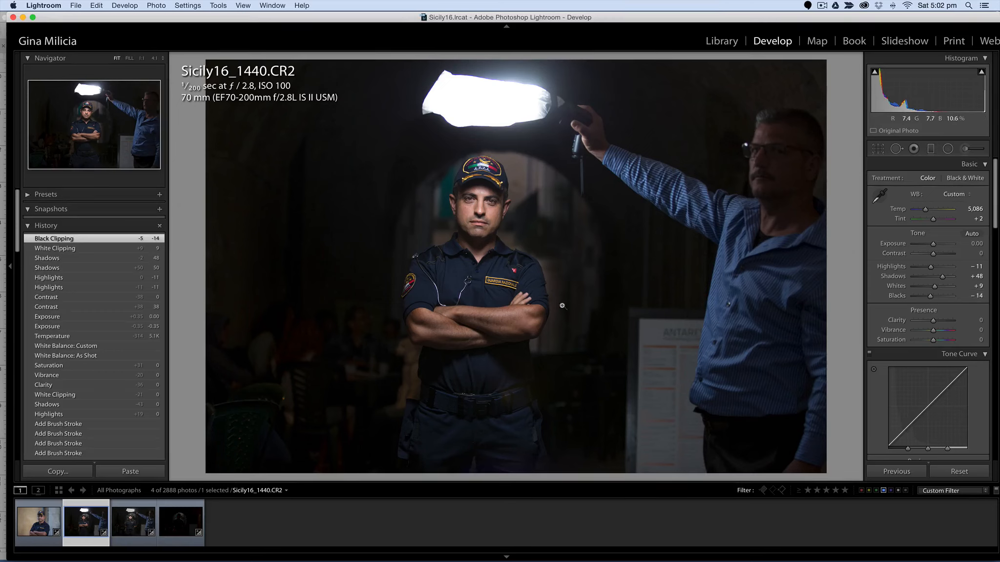
key(backslash)
key(backslash)
key(backslash)
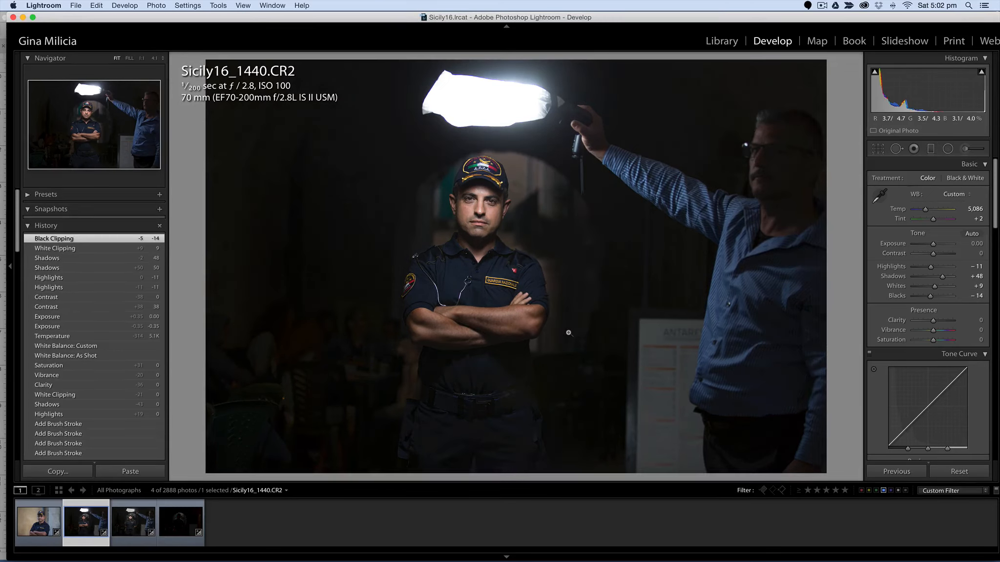
key(backslash)
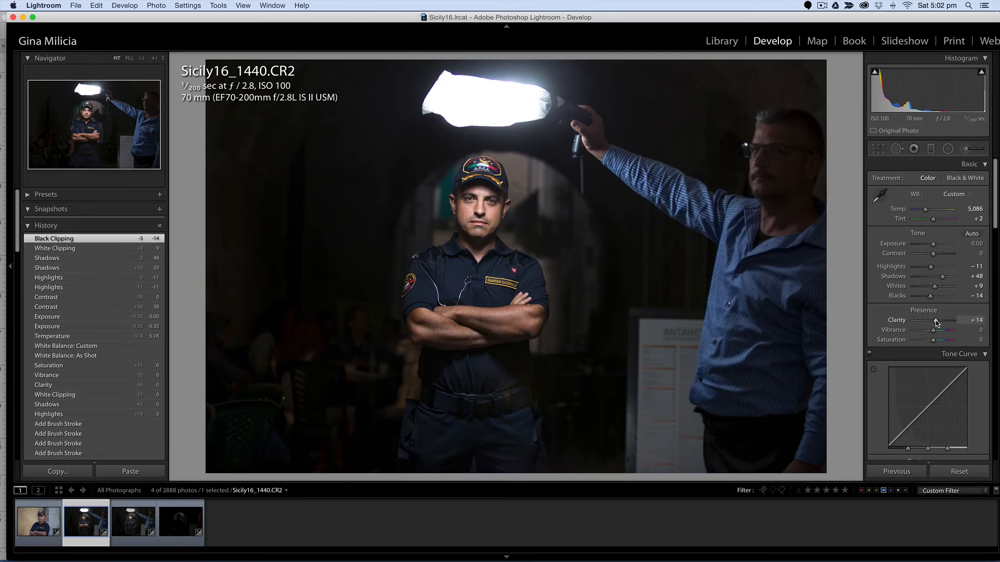
Set Clarity to +50 and compare the photo with its before version
drag(935, 320, 943, 319)
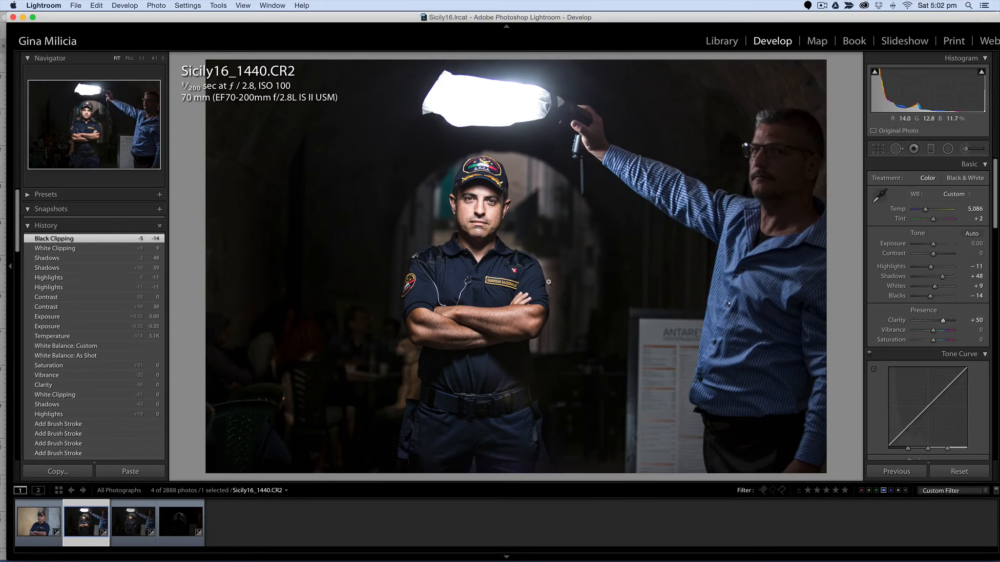
key(backslash)
key(backslash)
key(backslash)
key(backslash)
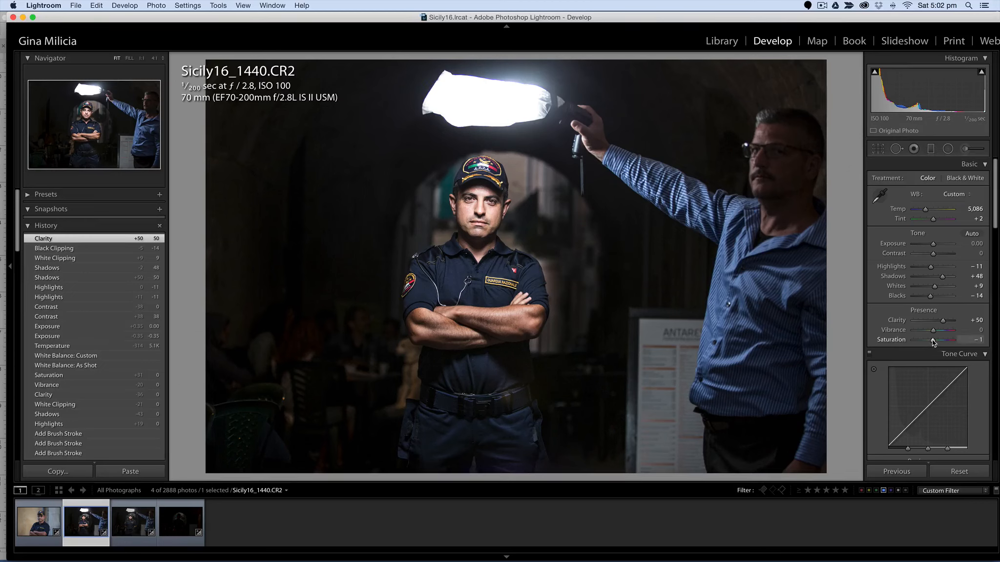
Set Saturation to -21 and Vibrance to +15, checking the photo against its before version
drag(932, 342, 928, 342)
drag(928, 338, 937, 332)
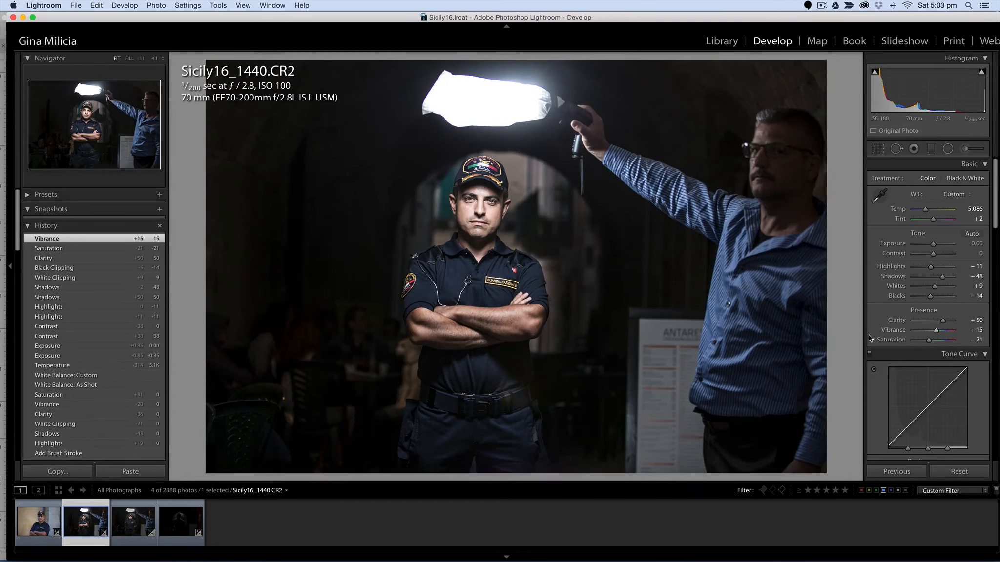
key(backslash)
key(backslash)
key(backslash)
key(backslash)
Compare the dark background photo Sicily16_1444.CR2 with the adjusted Sicily16_1440.CR2
click(185, 541)
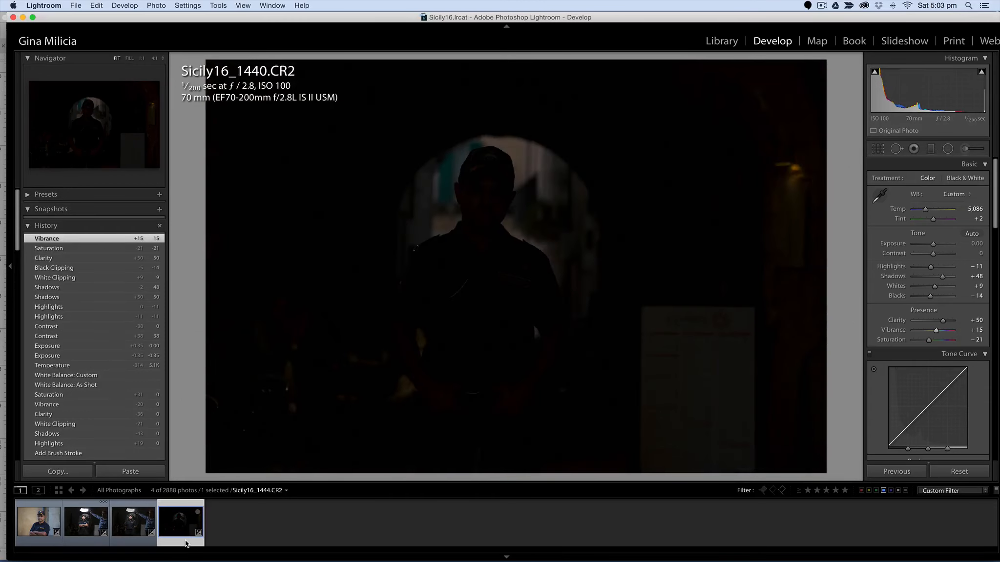
click(84, 542)
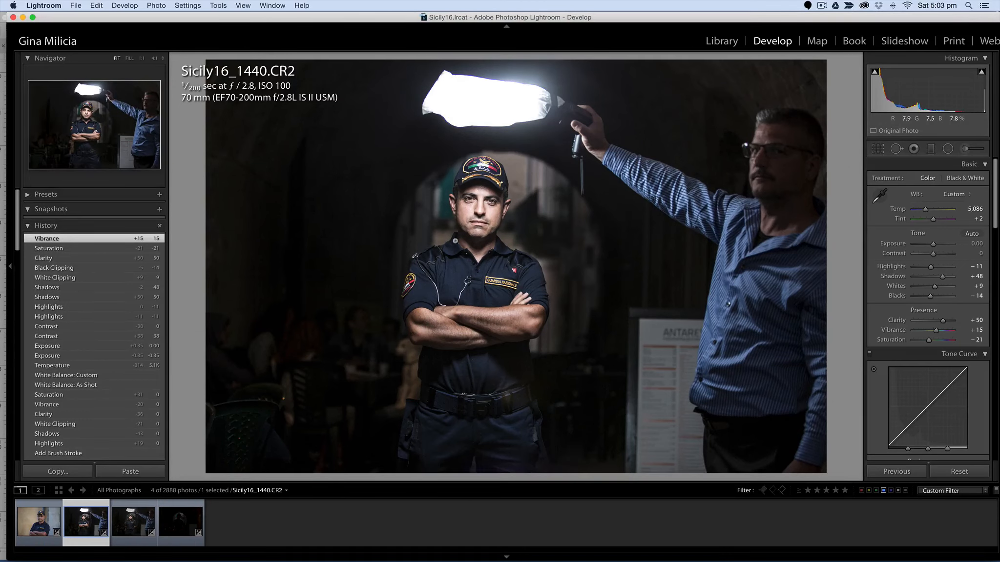
click(184, 535)
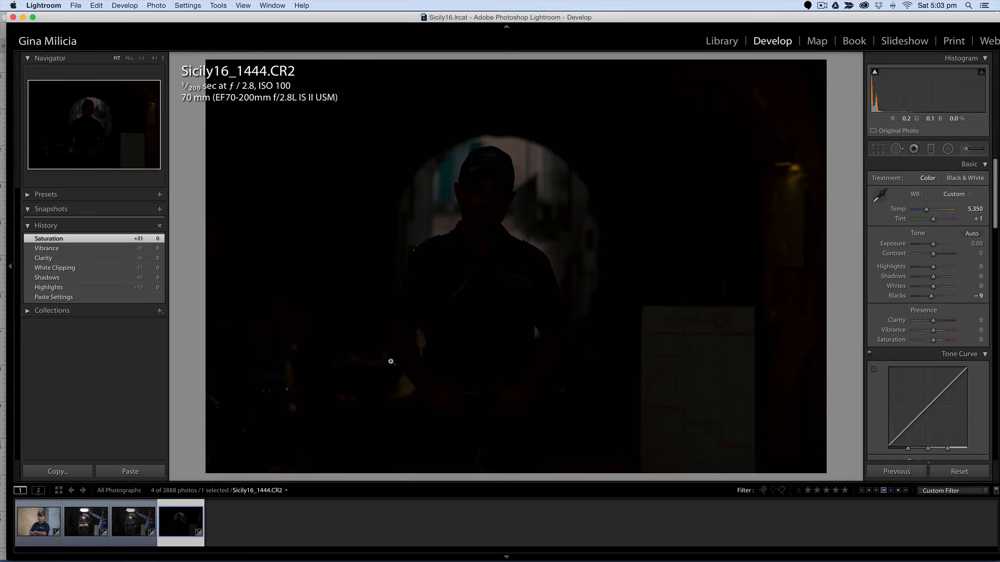
Copy all develop settings except local adjustments from Sicily16_1440.CR2, paste them onto Sicily16_1444.CR2 and compare both photos
click(86, 522)
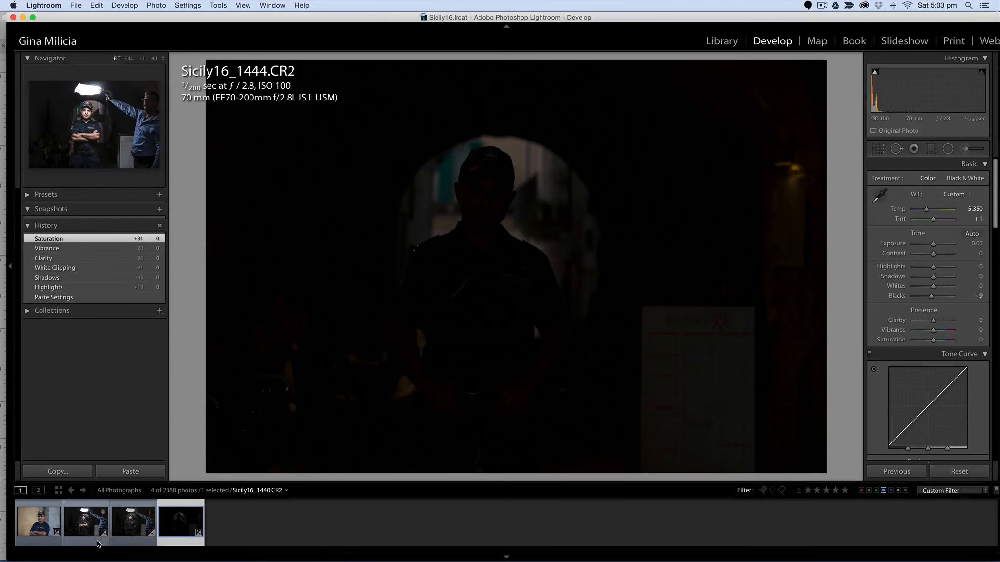
click(54, 473)
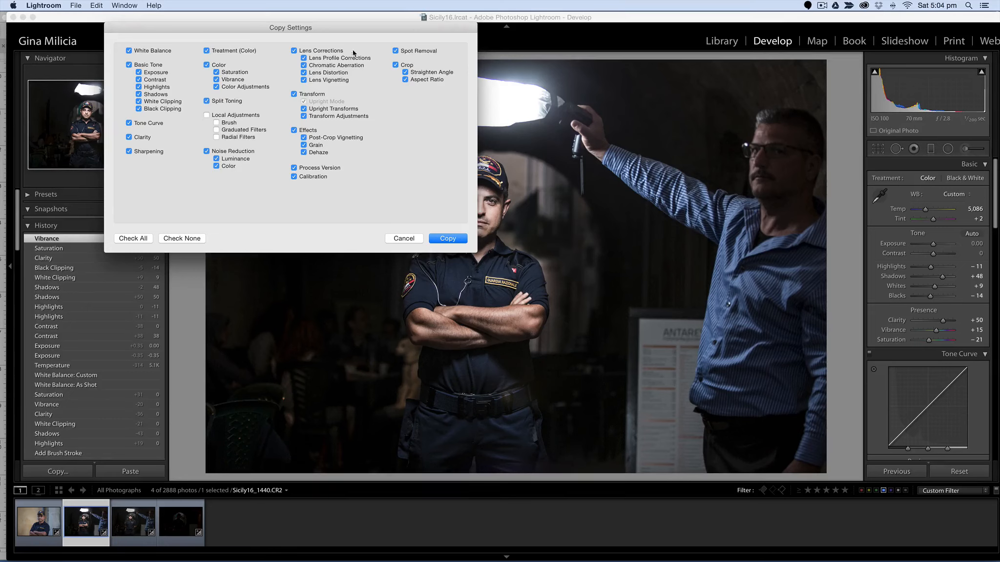
click(434, 239)
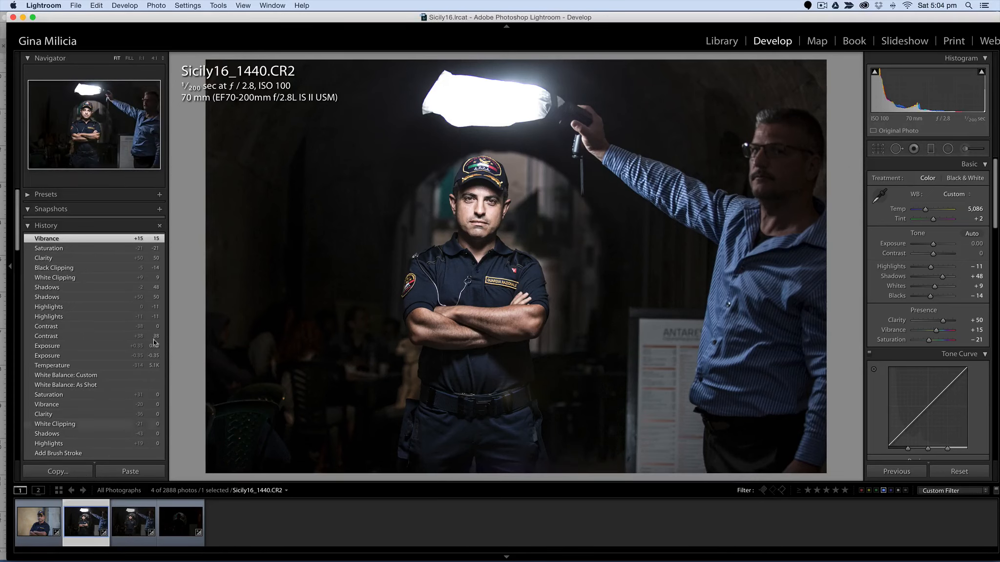
click(179, 541)
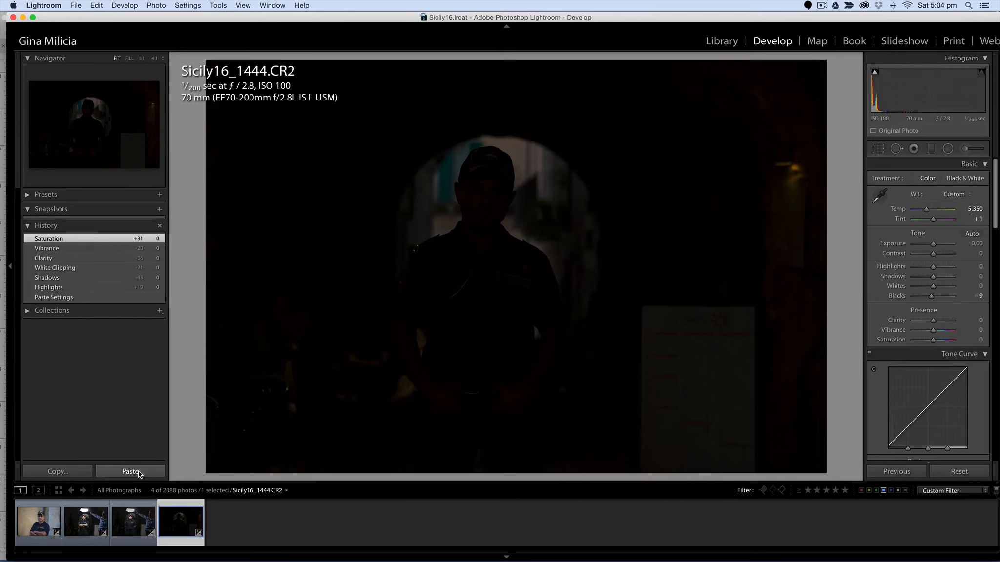
click(130, 471)
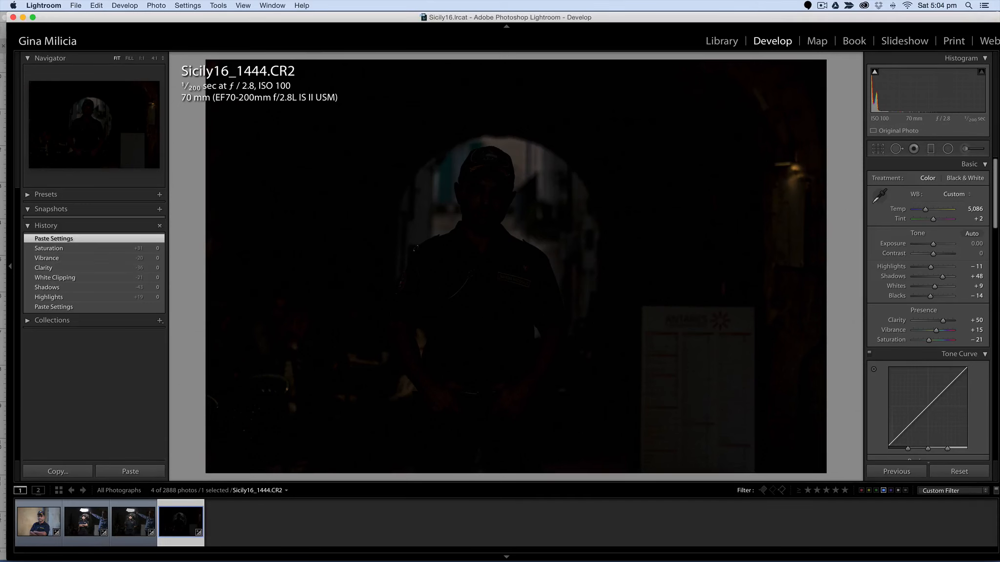
click(85, 541)
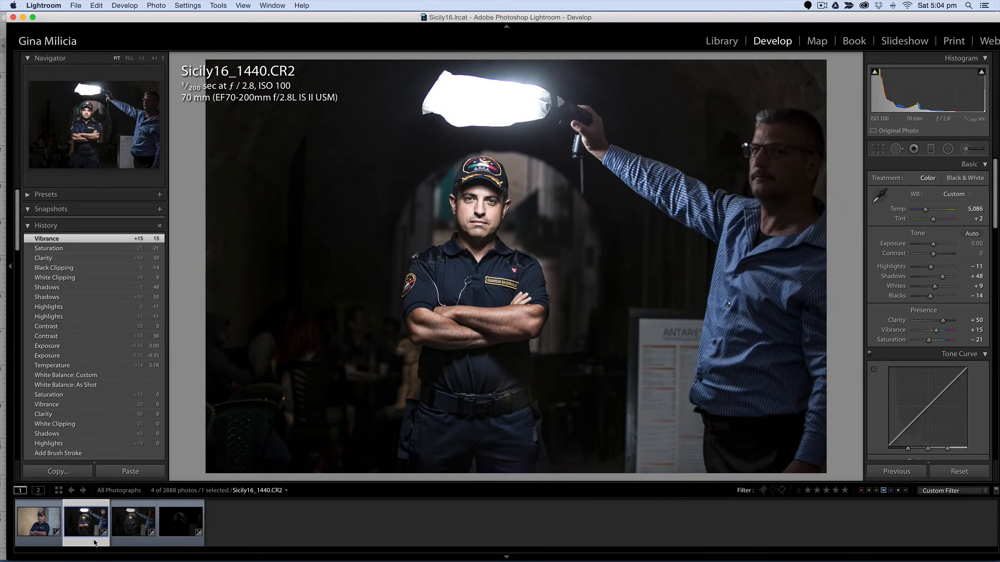
click(183, 539)
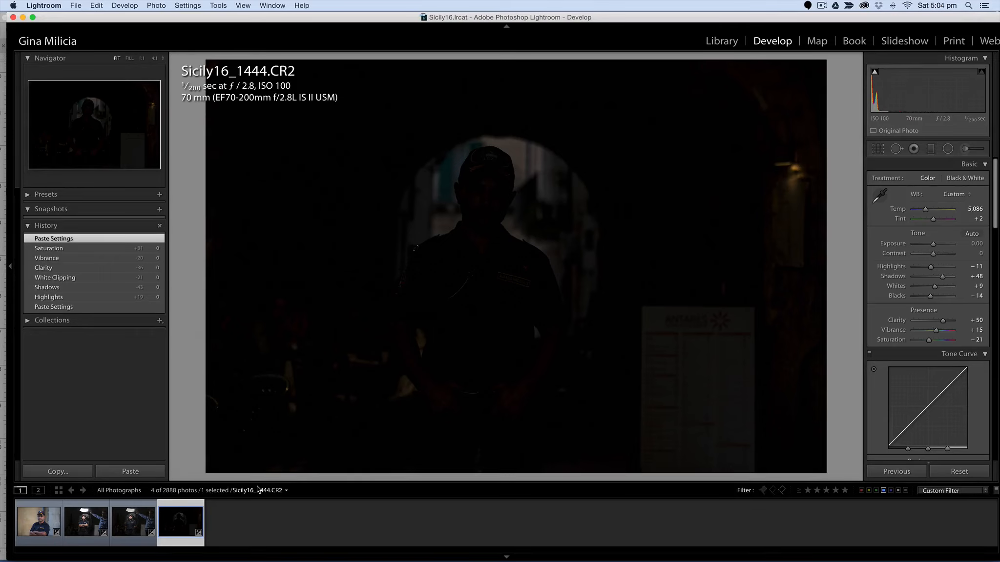
Review the export location, naming, format, sizing and metadata settings for Sicily16_1440.CR2 and close them without exporting
click(87, 540)
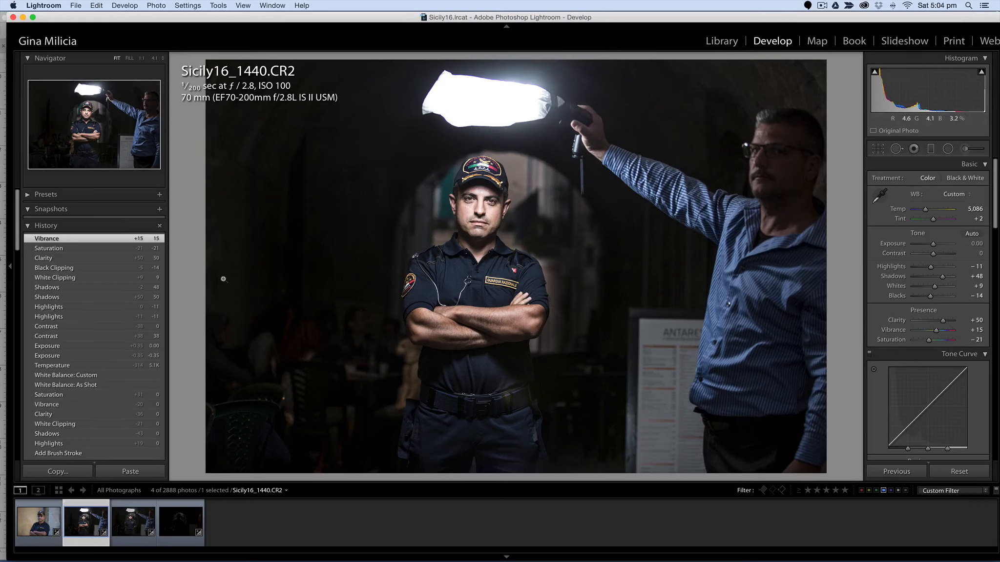
click(78, 6)
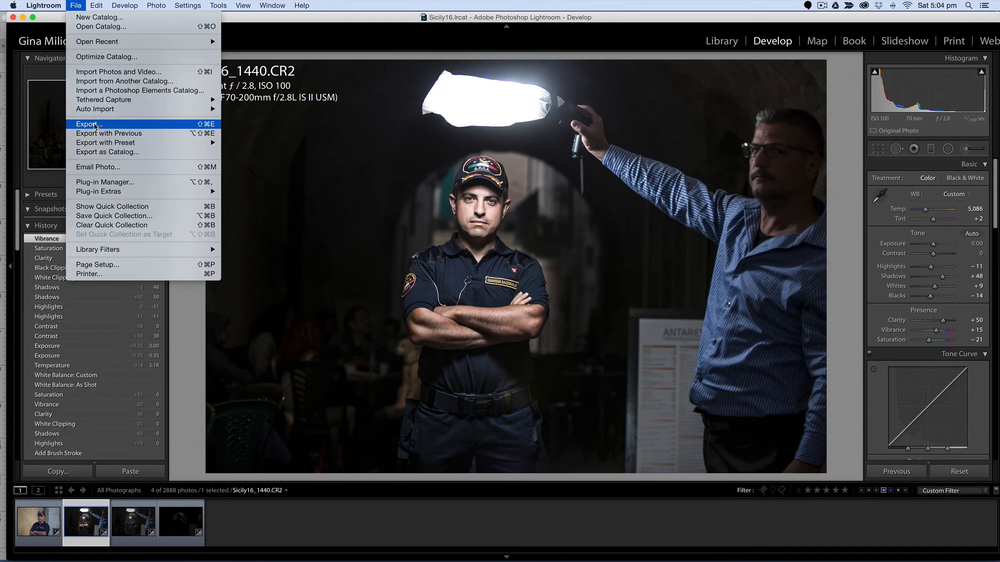
click(180, 125)
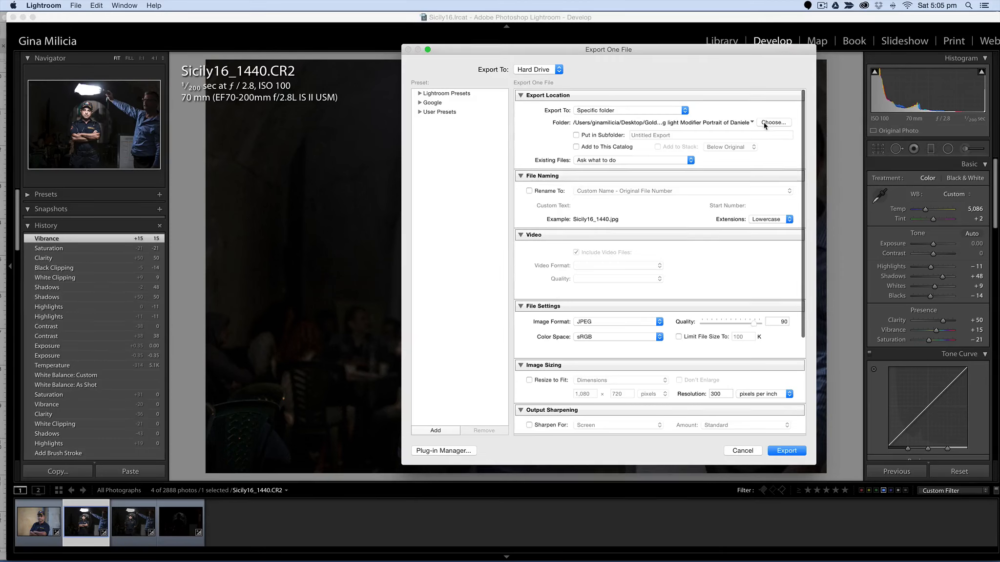
scroll(659, 351, down, 5)
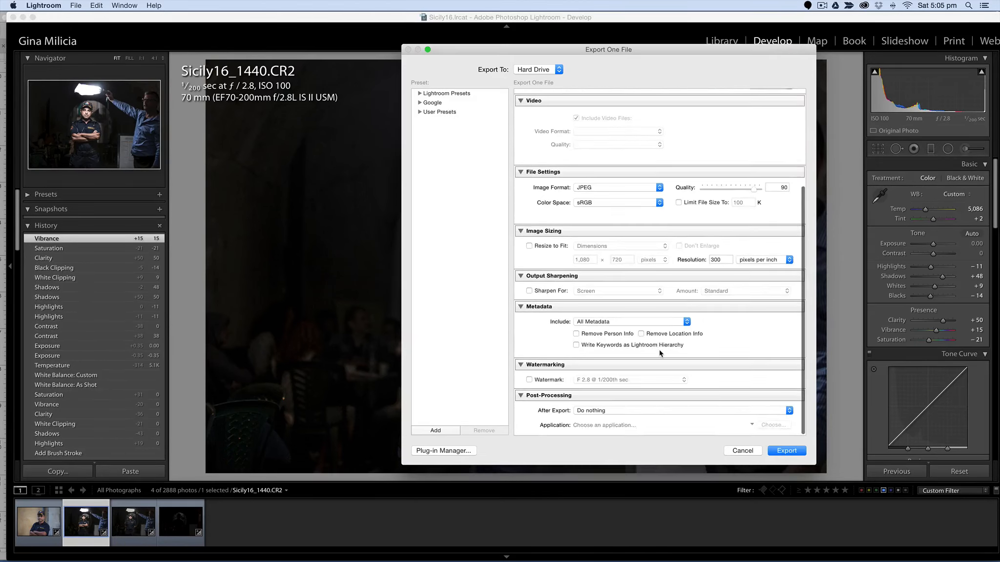
scroll(659, 350, up, 5)
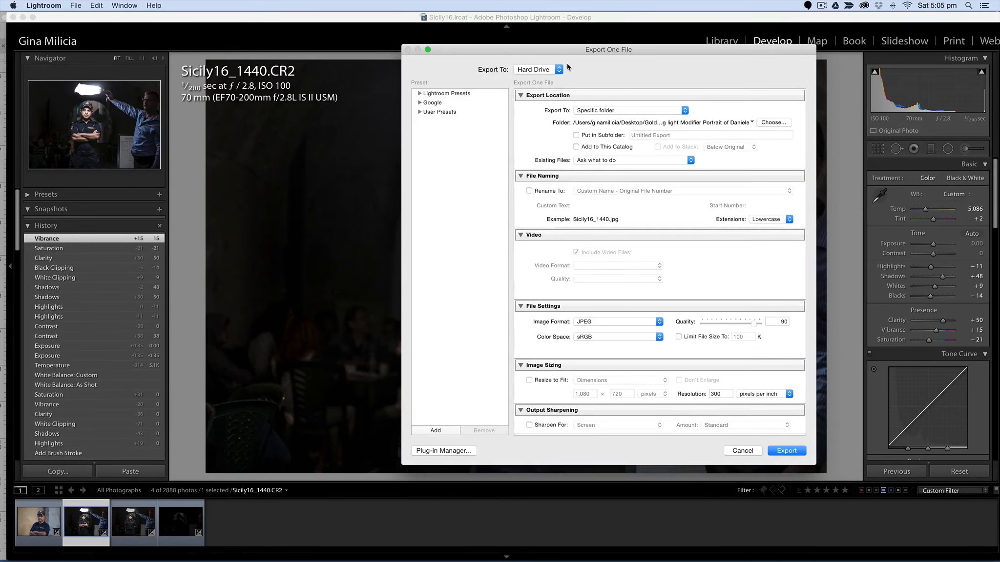
drag(556, 48, 368, 42)
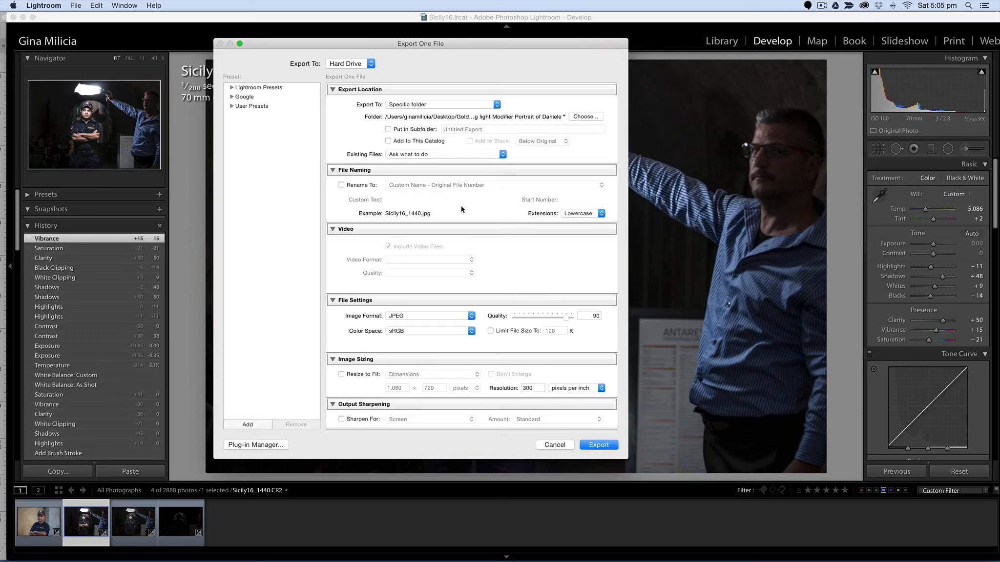
scroll(461, 206, down, 5)
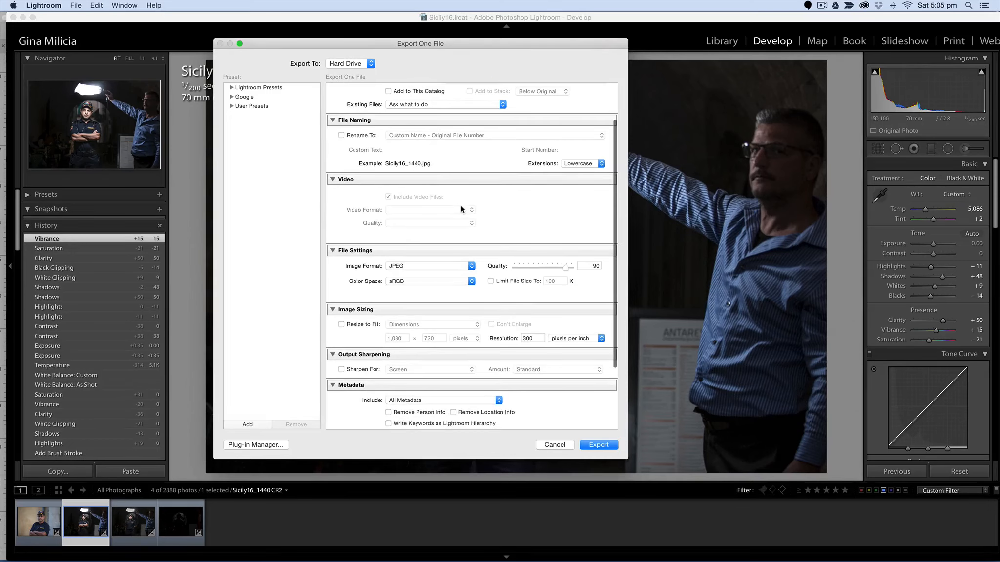
scroll(462, 186, up, 5)
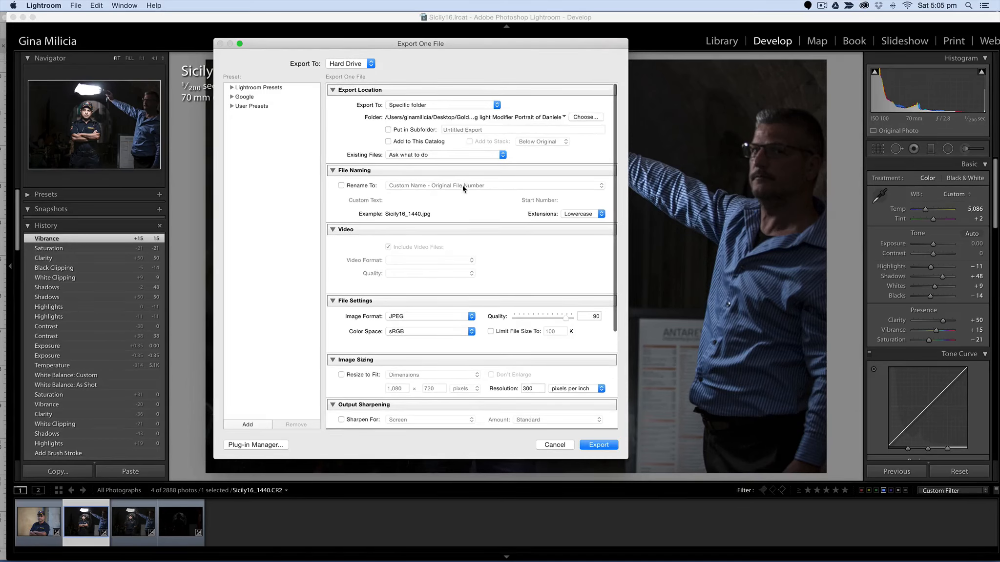
scroll(462, 186, down, 5)
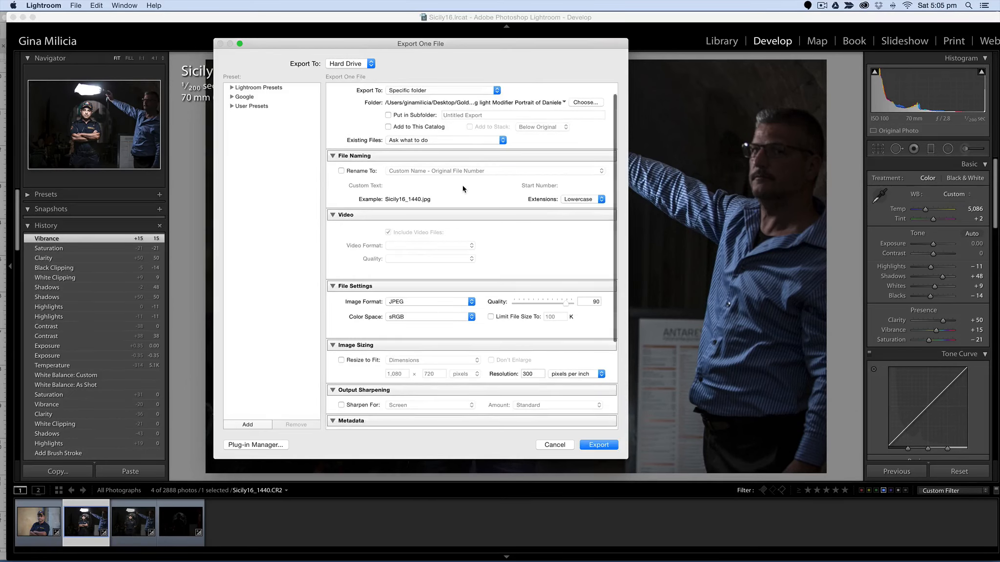
scroll(463, 186, down, 5)
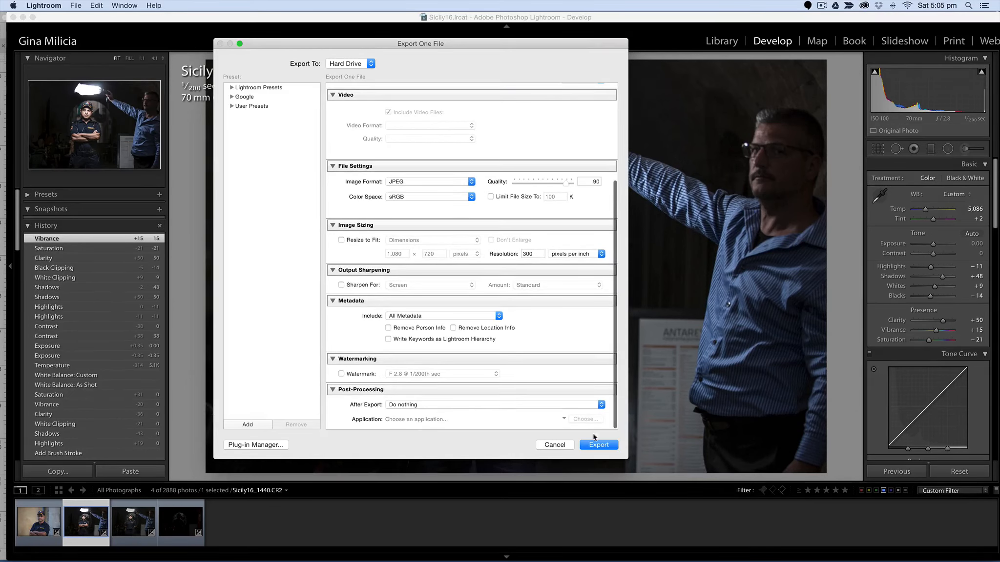
click(554, 444)
Open Sicily16_1440.CR2 from Lightroom for editing in Adobe Photoshop CC 2015.5
right_click(375, 322)
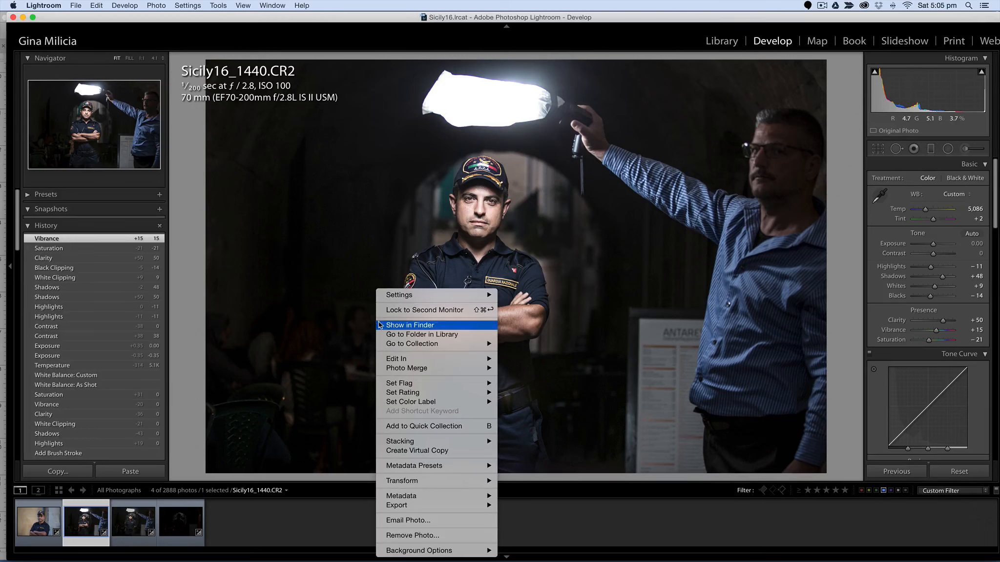
mouse_move(393, 362)
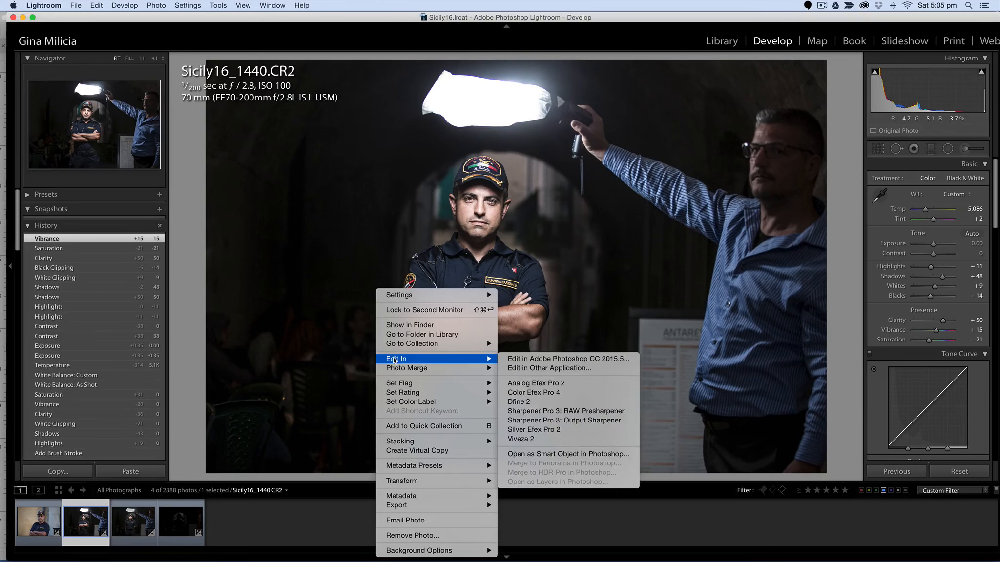
click(518, 361)
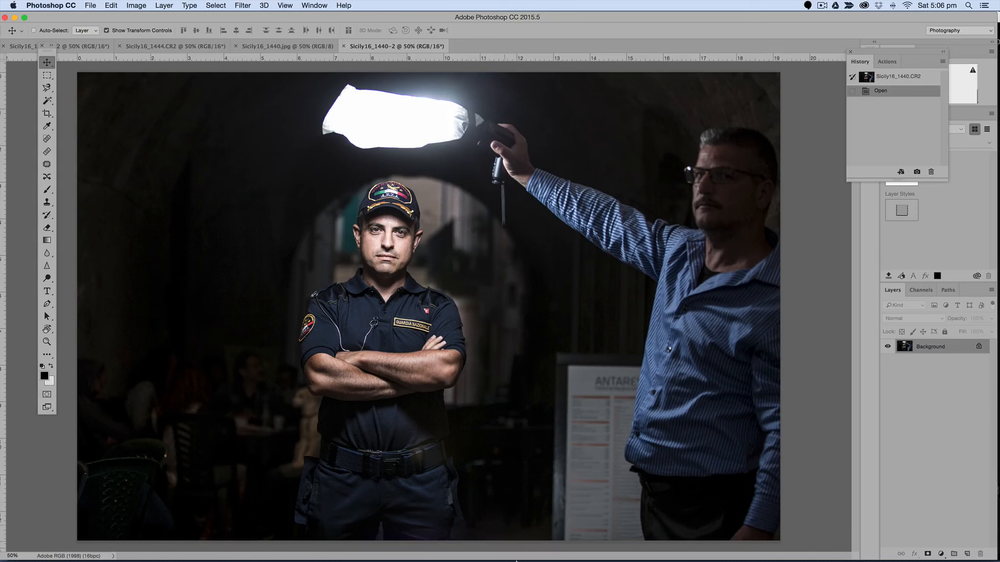
Switch to Lightroom and check the file format choices for Photoshop in the External Editing preferences
mouse_move(528, 561)
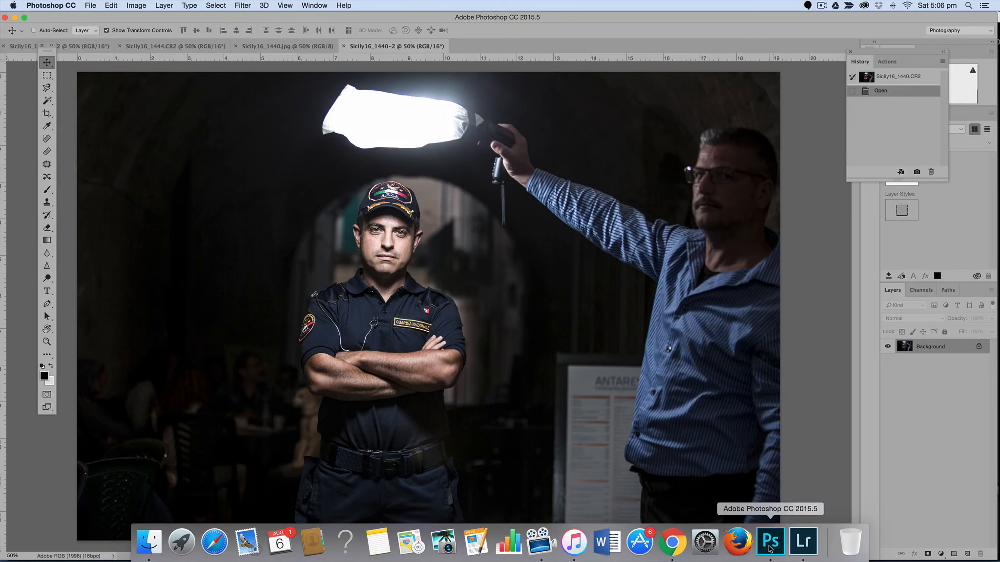
click(803, 542)
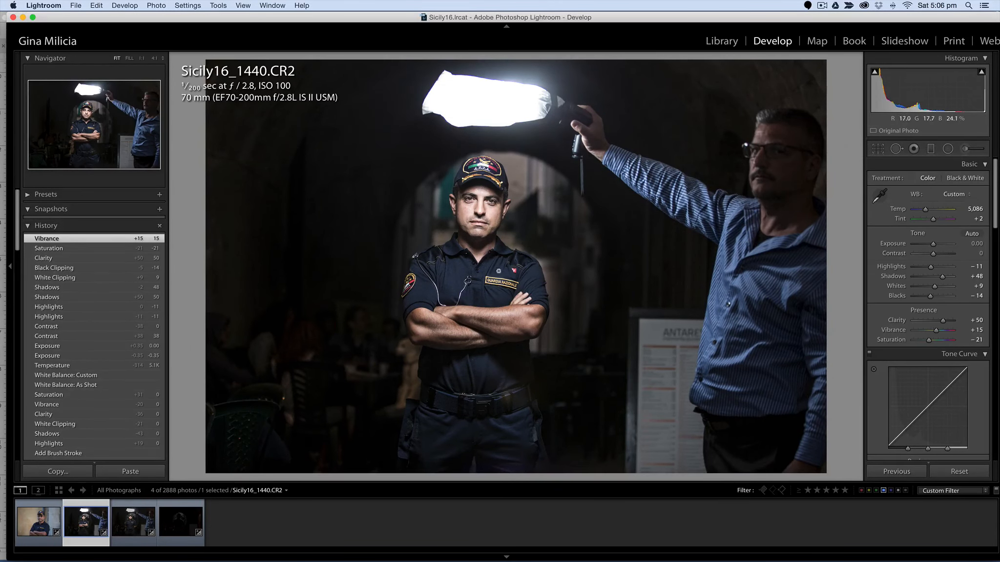
click(52, 7)
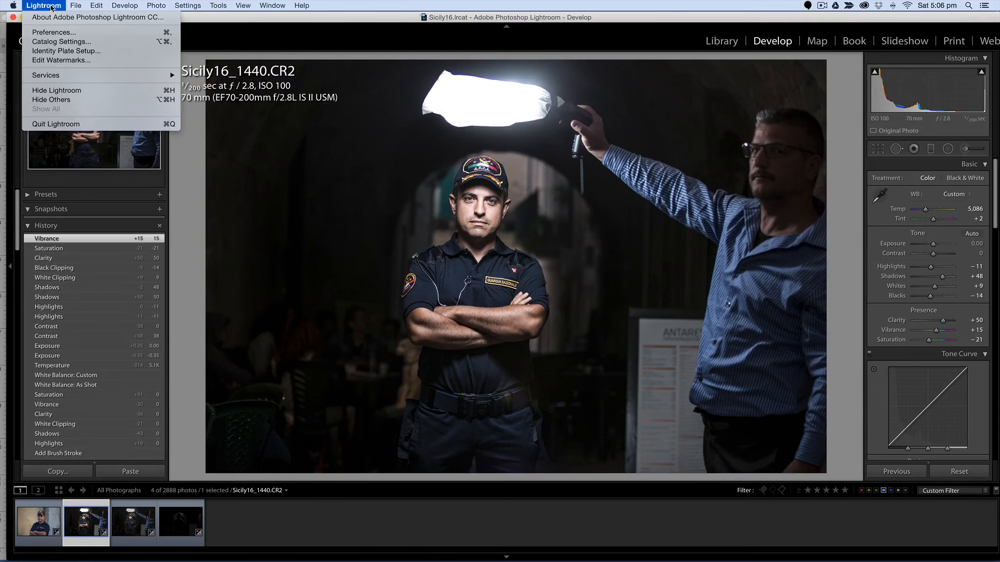
click(48, 33)
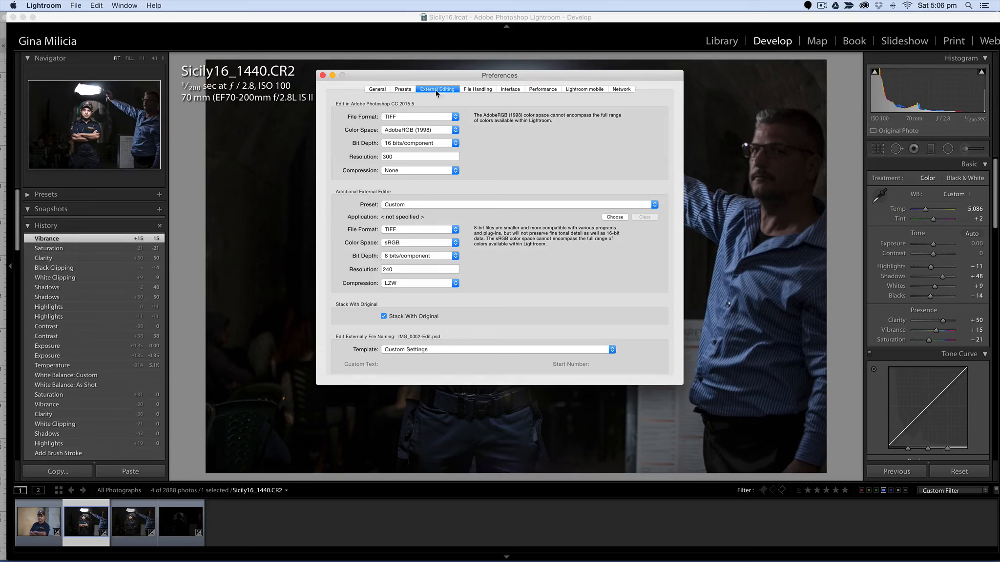
click(403, 116)
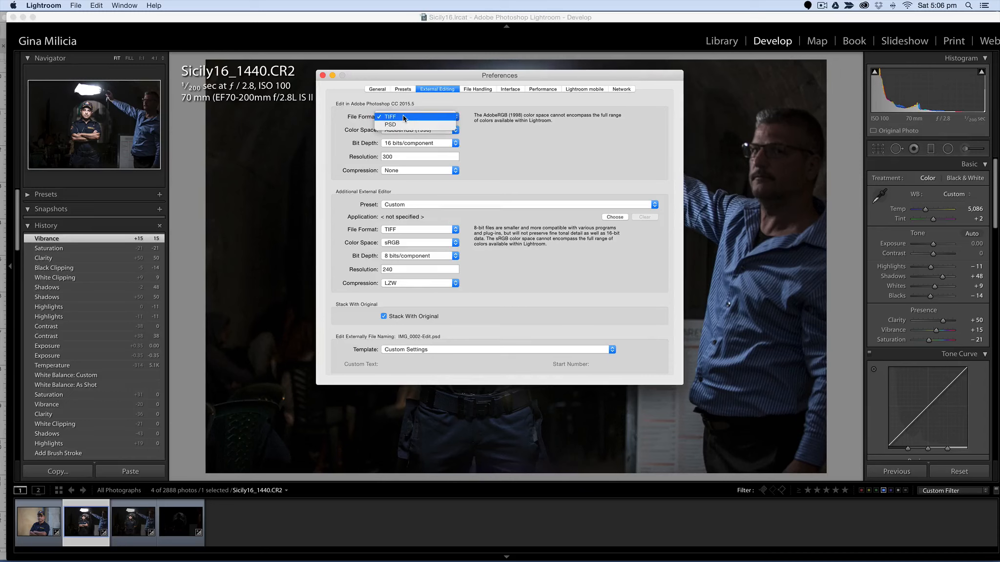
click(403, 116)
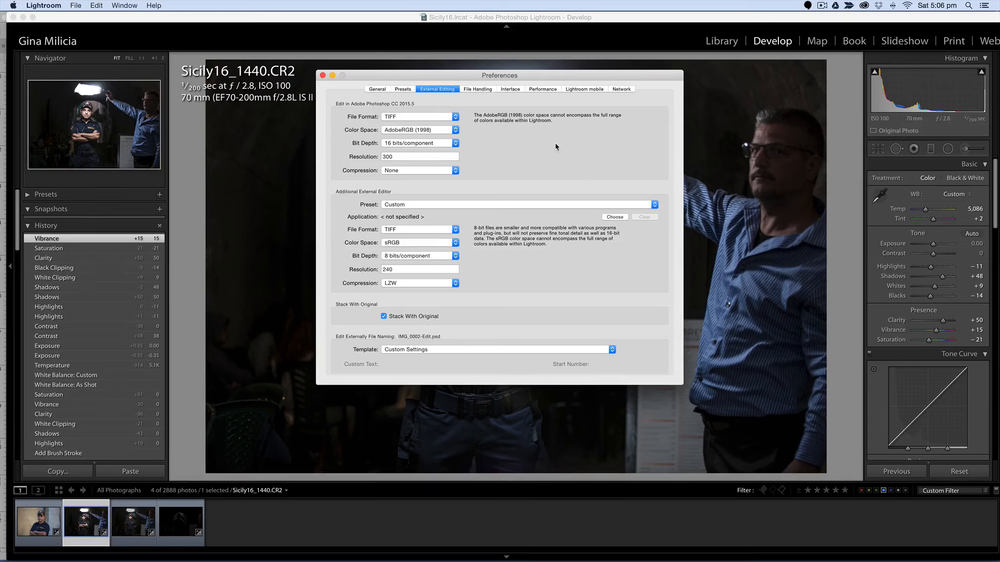
Check the color space and bit depth choices for editing in Photoshop and close the preferences
click(412, 129)
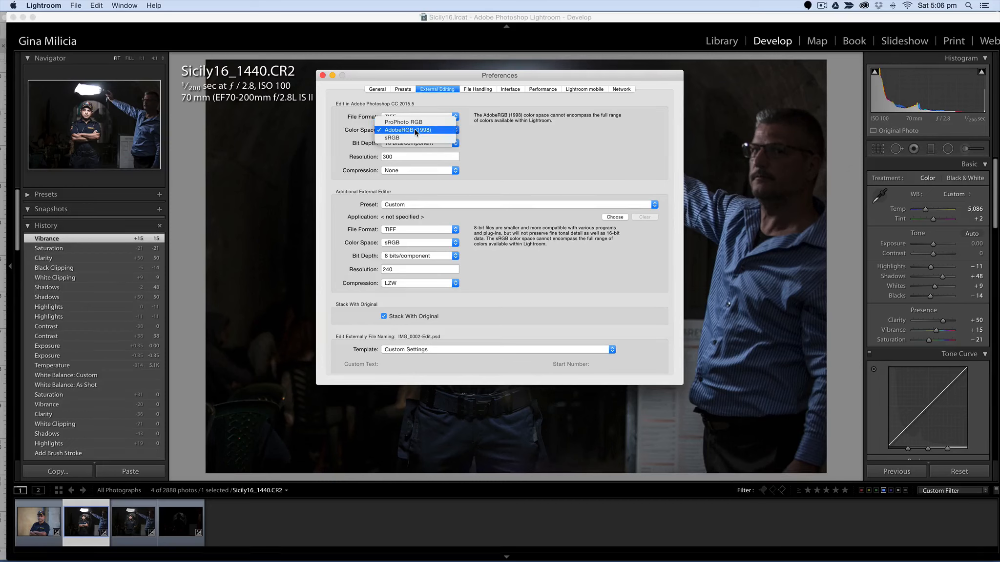
click(417, 130)
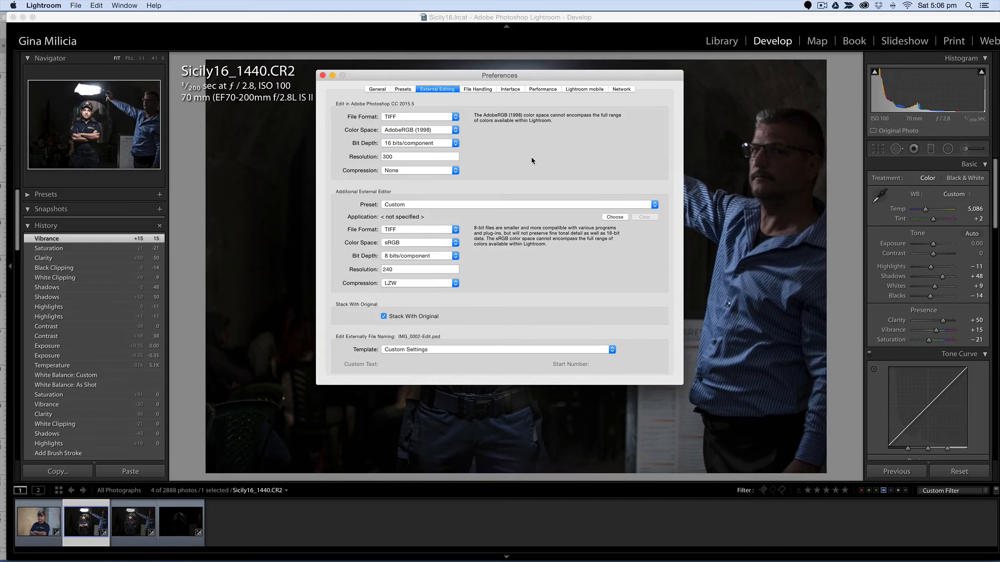
click(426, 131)
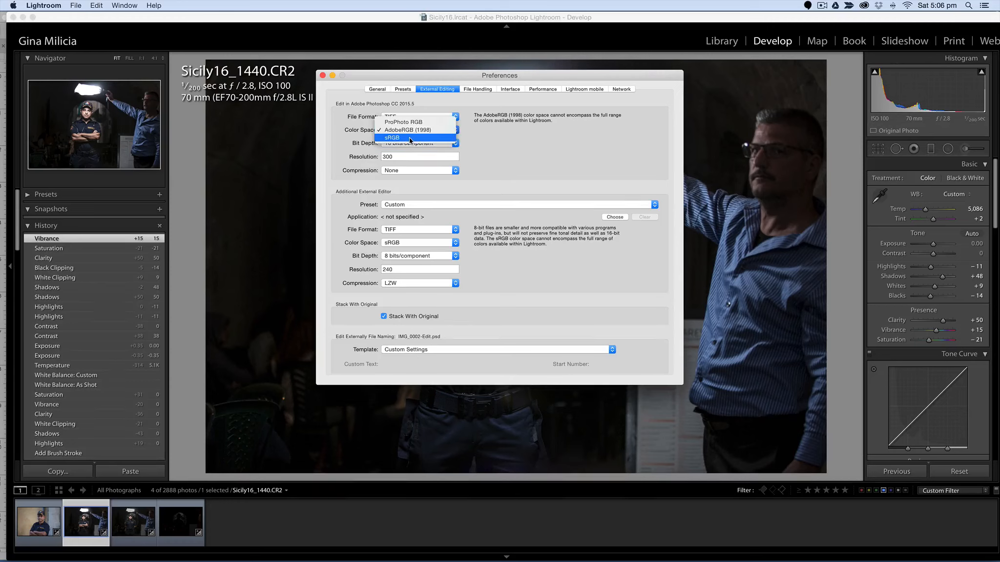
click(423, 129)
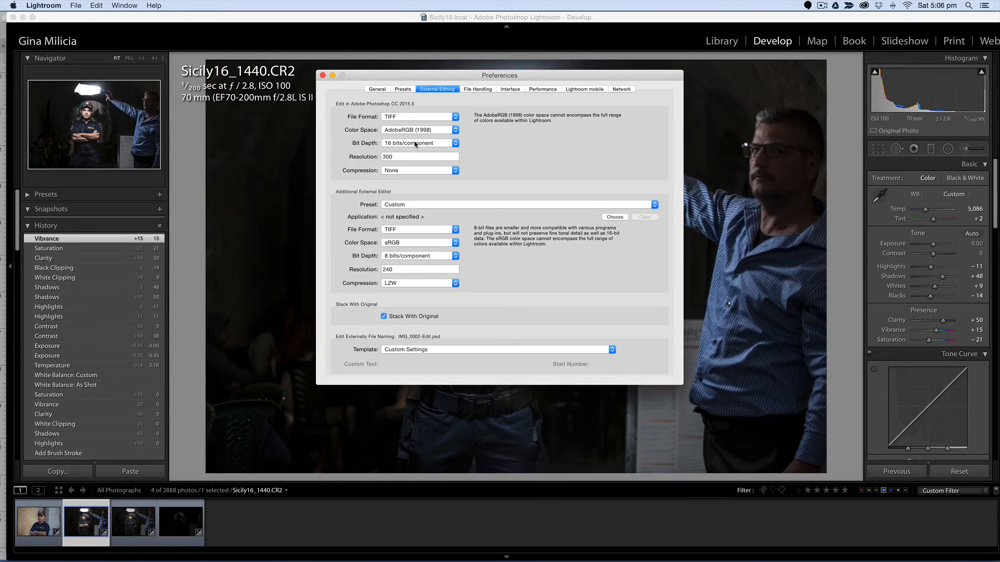
click(413, 143)
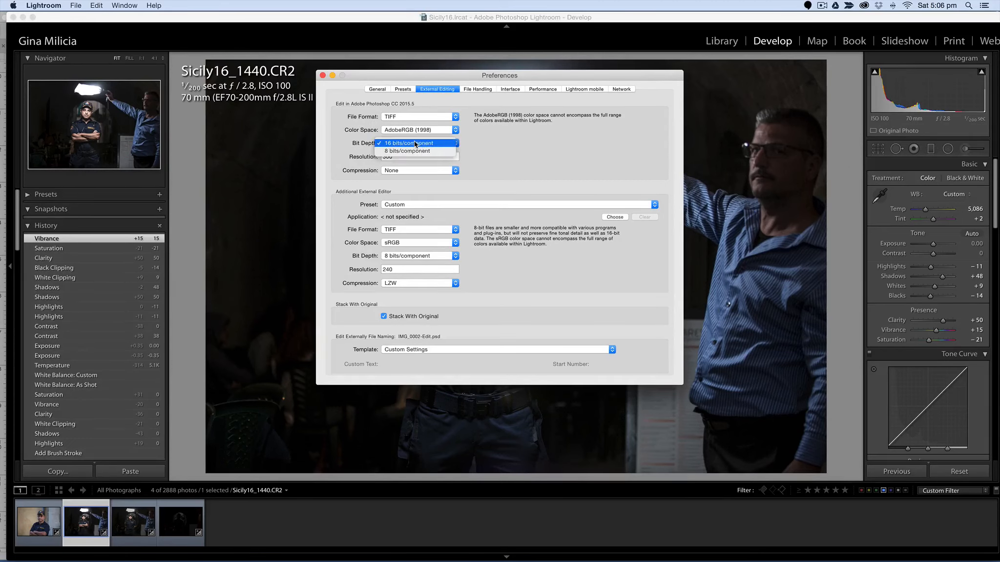
click(414, 143)
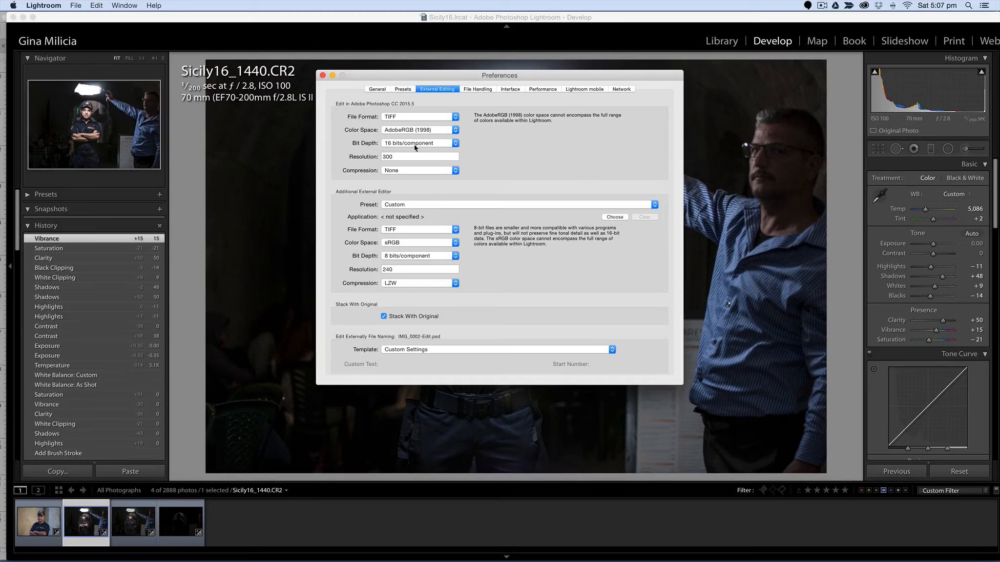
key(super+w)
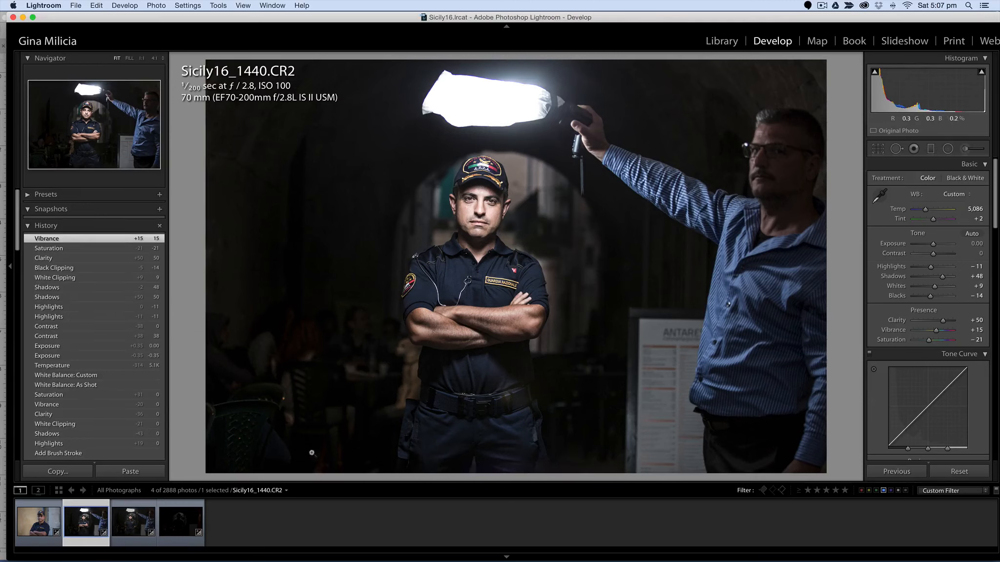
Switch to Photoshop and close the extra documents Sicily16_1440-2 and Sicily16_1440.jpg
mouse_move(441, 561)
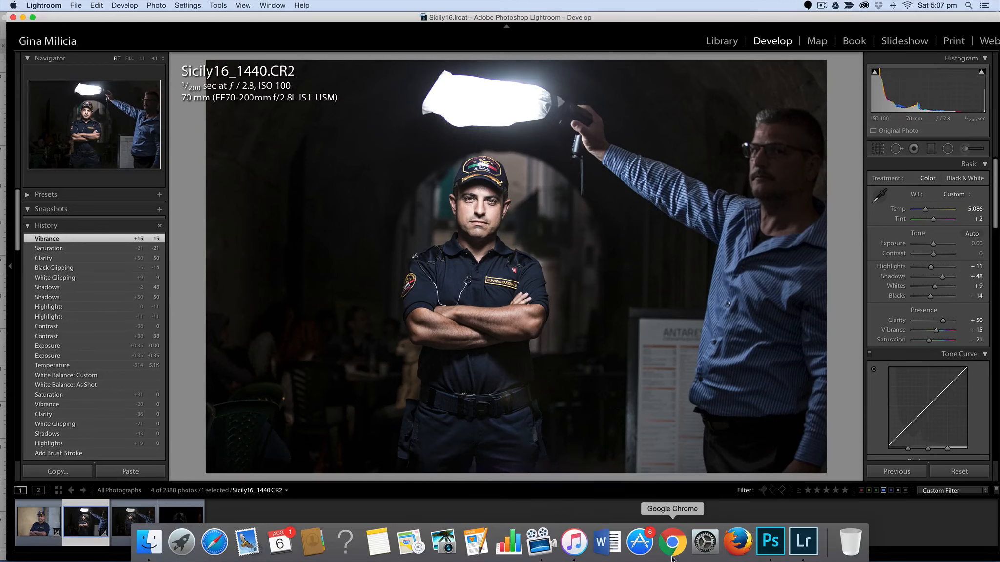
click(770, 542)
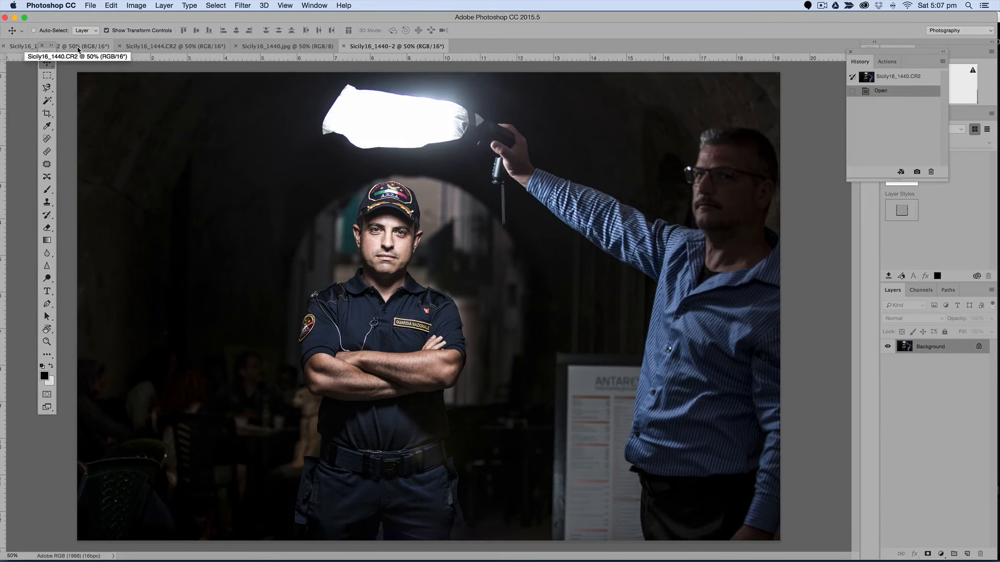
click(344, 47)
click(466, 190)
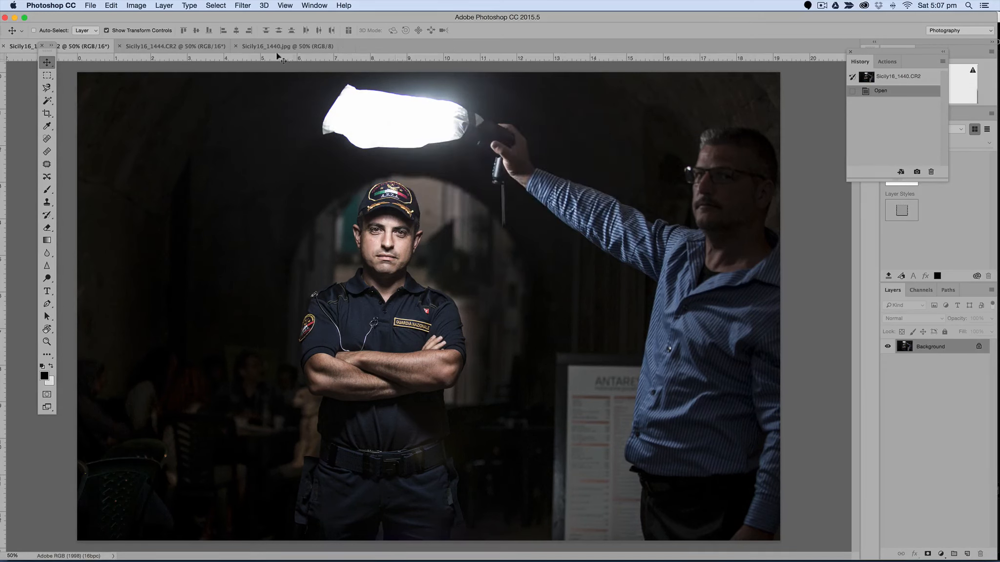
click(236, 46)
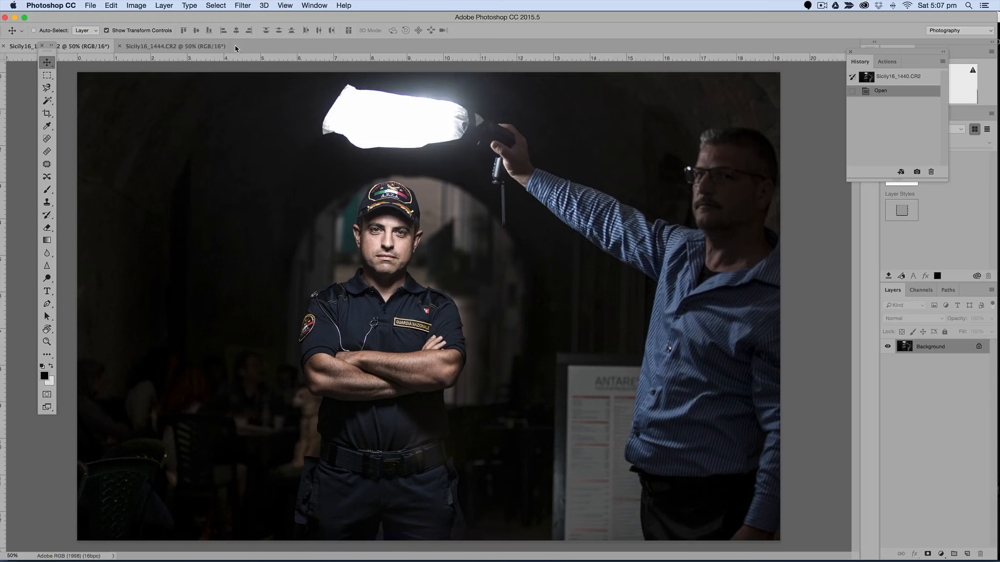
View the open Sicily16_1444.CR2 and Sicily16_1440.CR2 documents and arrange them side by side
click(188, 47)
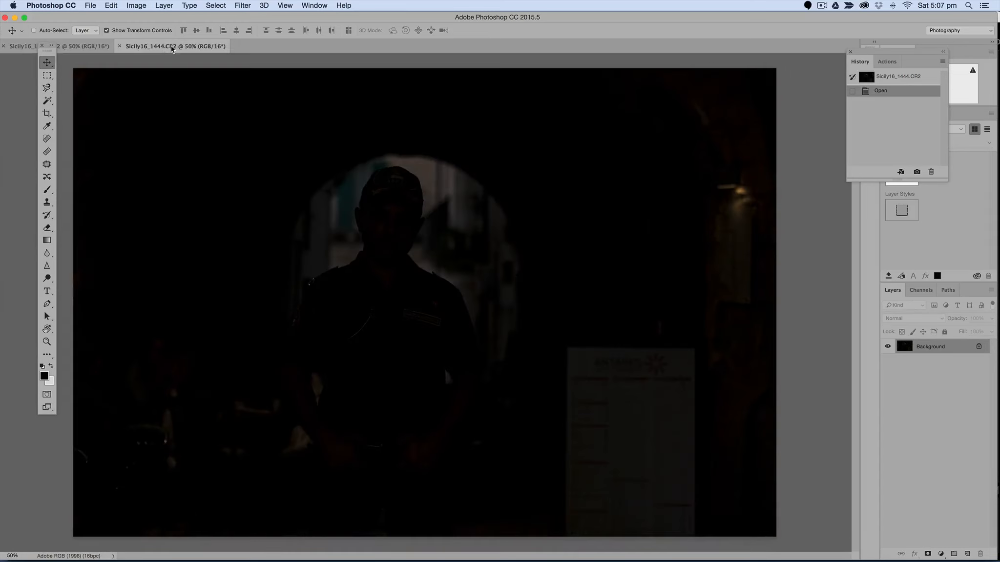
click(78, 47)
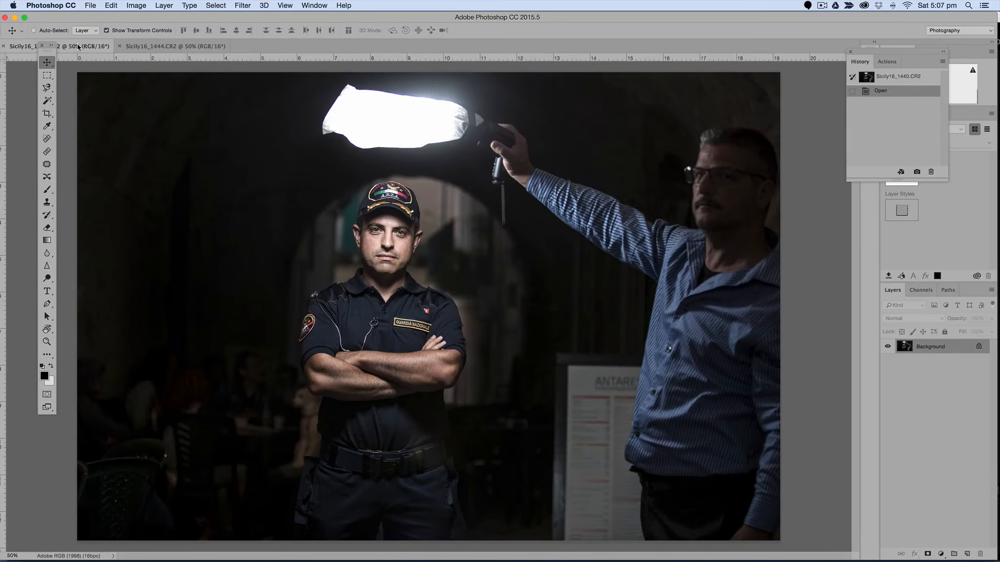
drag(146, 47, 134, 96)
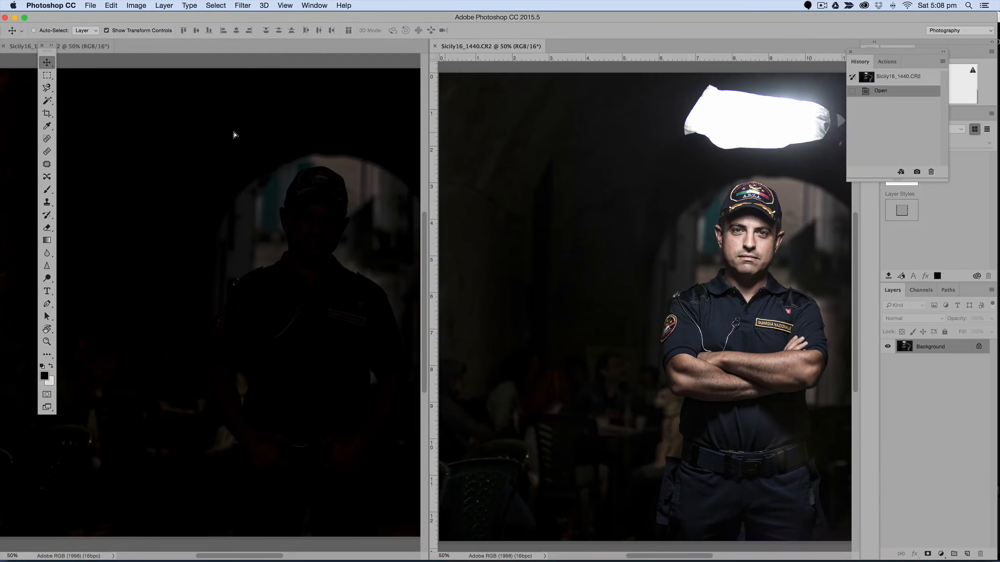
Copy the lit portrait from Sicily16_1440.CR2 into Sicily16_1444.CR2 as a new layer and reposition it over the background in a floating window
drag(233, 131, 198, 133)
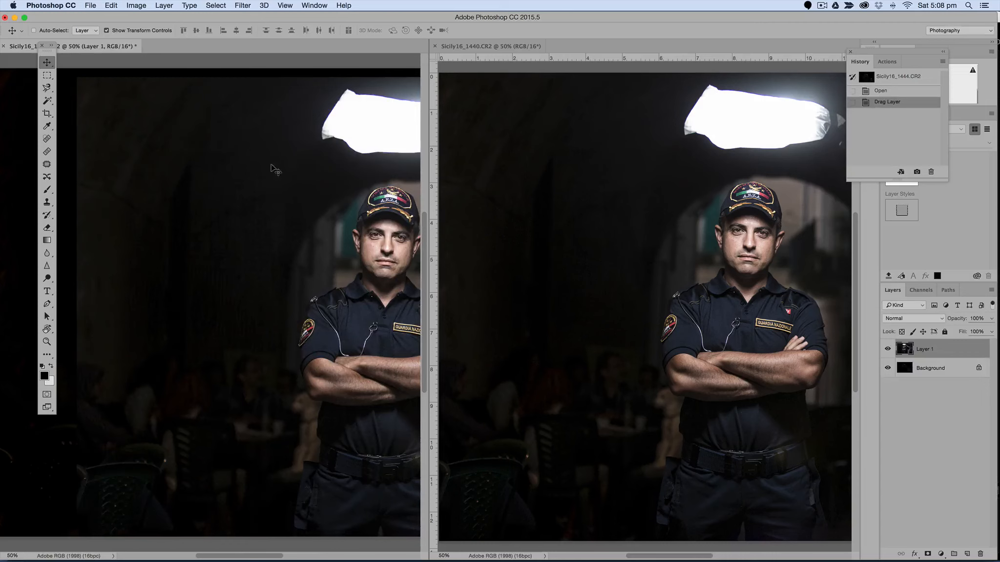
drag(97, 46, 235, 55)
drag(437, 308, 363, 315)
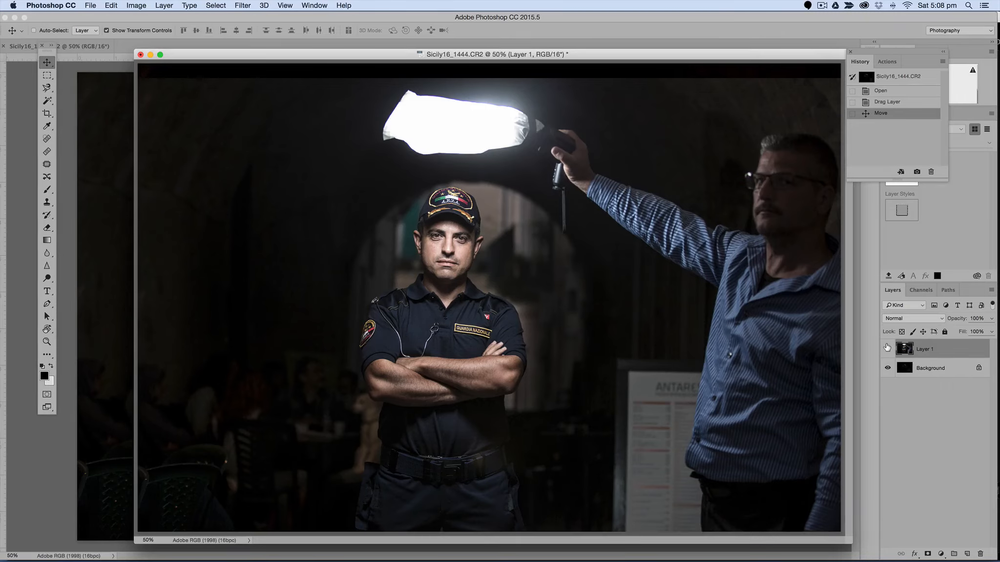
Toggle the visibility of Layer 1 to compare the lit portrait with the dark background exposure
click(887, 347)
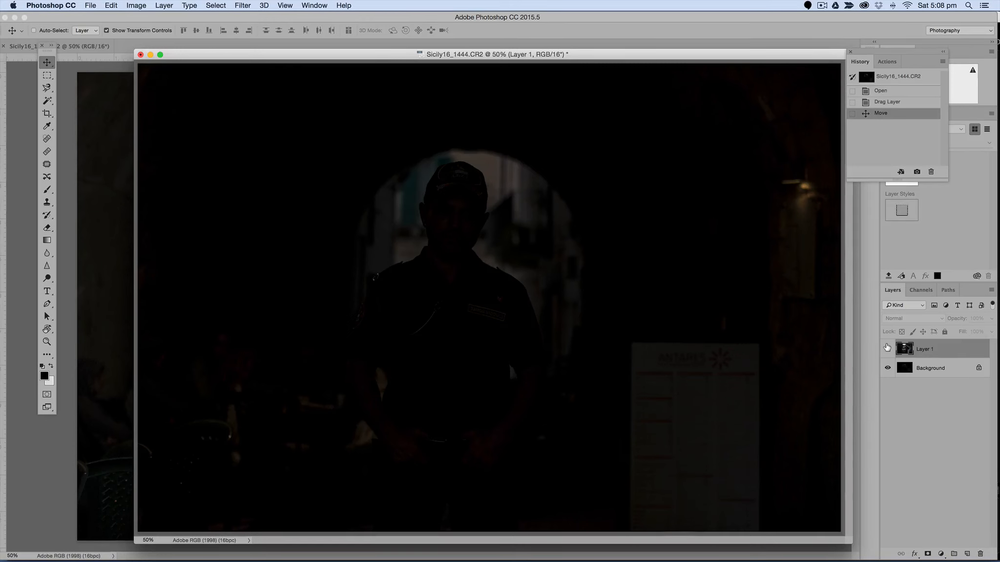
click(887, 347)
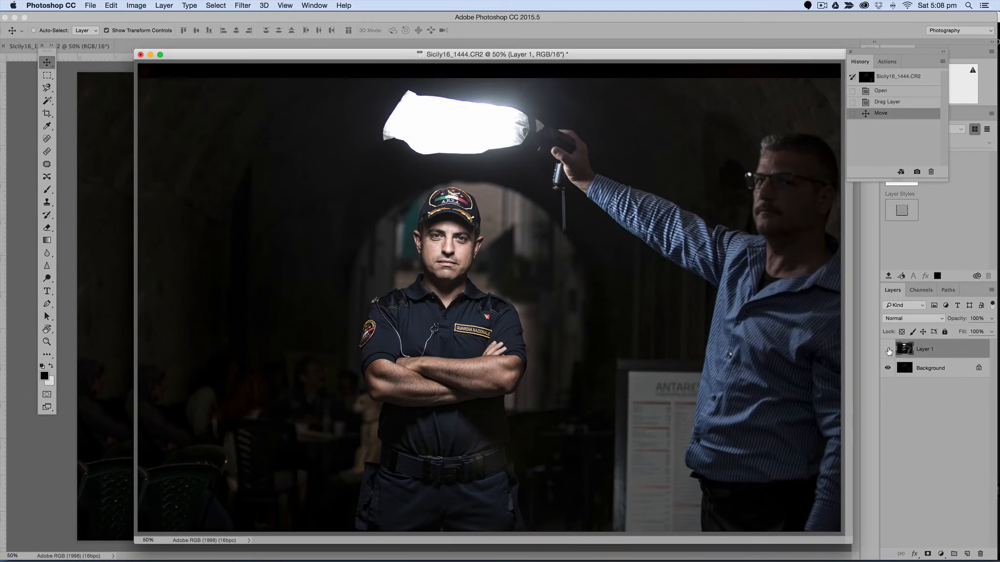
click(887, 348)
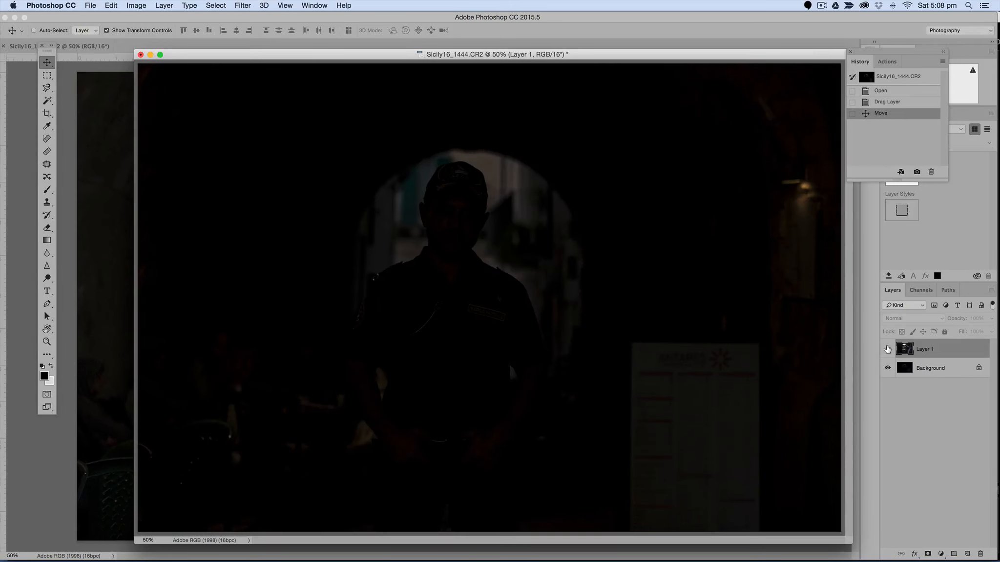
click(886, 347)
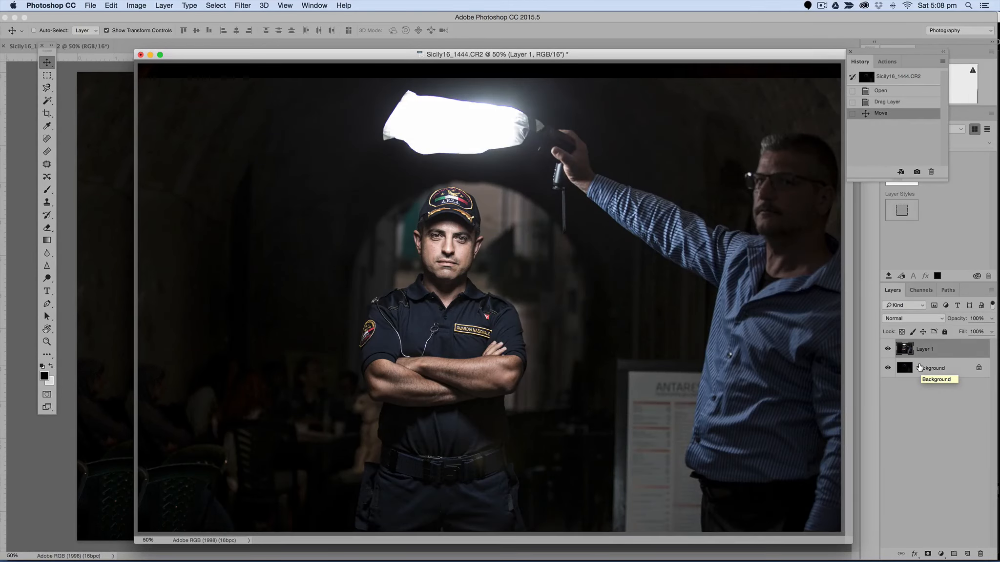
Select both Layer 1 and the Background layer and auto-align them
shift+click(919, 367)
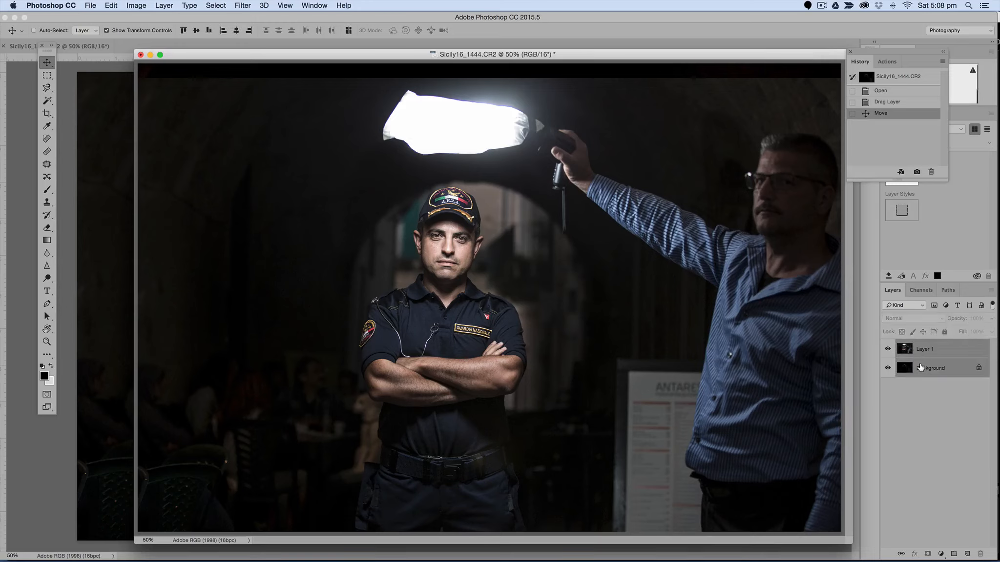
click(111, 5)
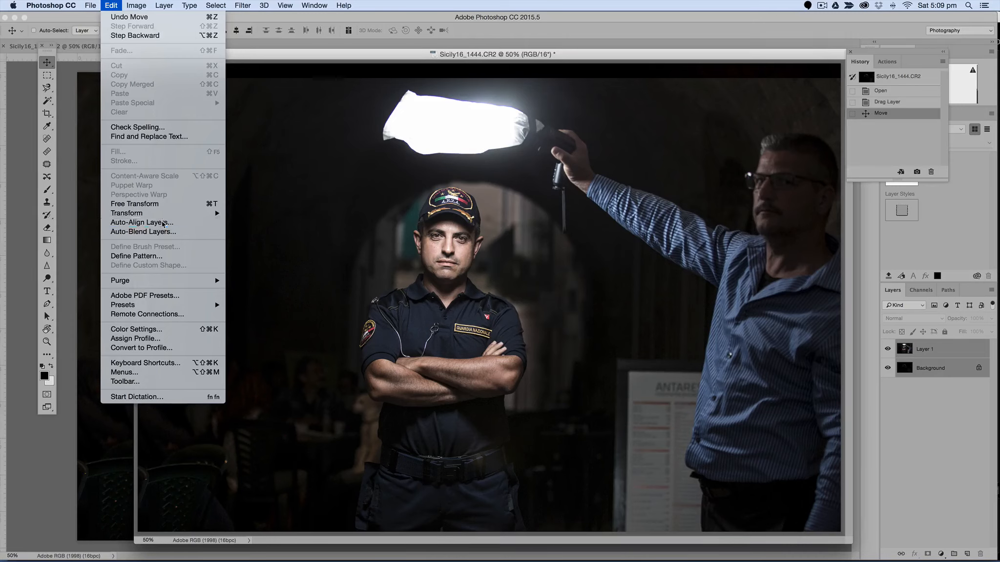
click(163, 222)
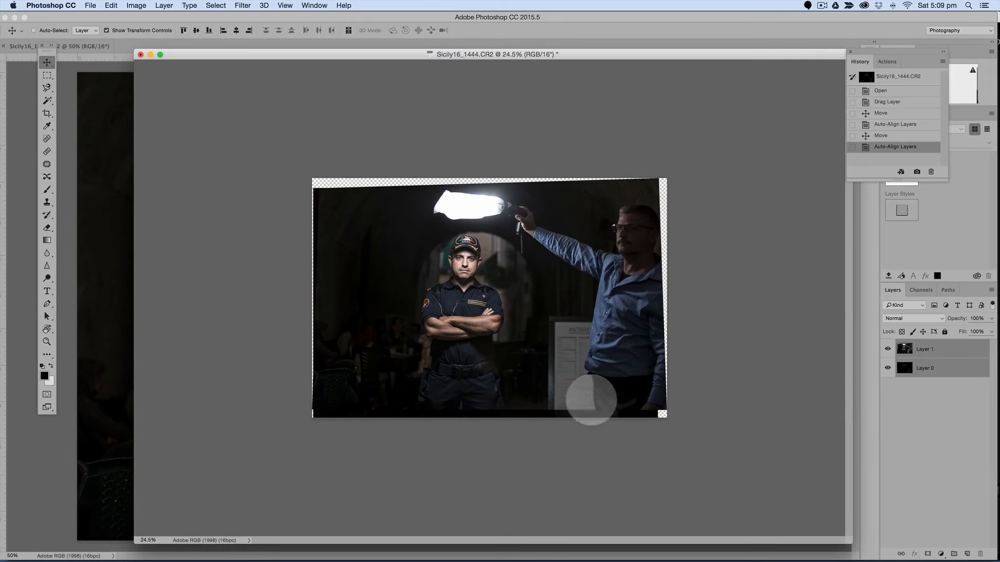
Lower Layer 1's opacity to 35% to examine how the two exposures line up around the officer, and restore it to 100%
click(920, 367)
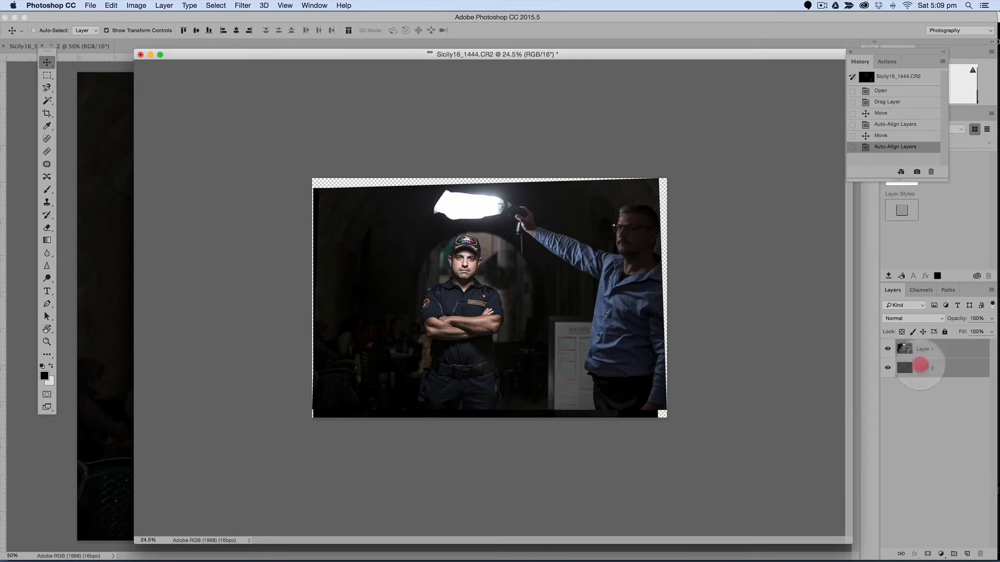
click(917, 349)
click(990, 318)
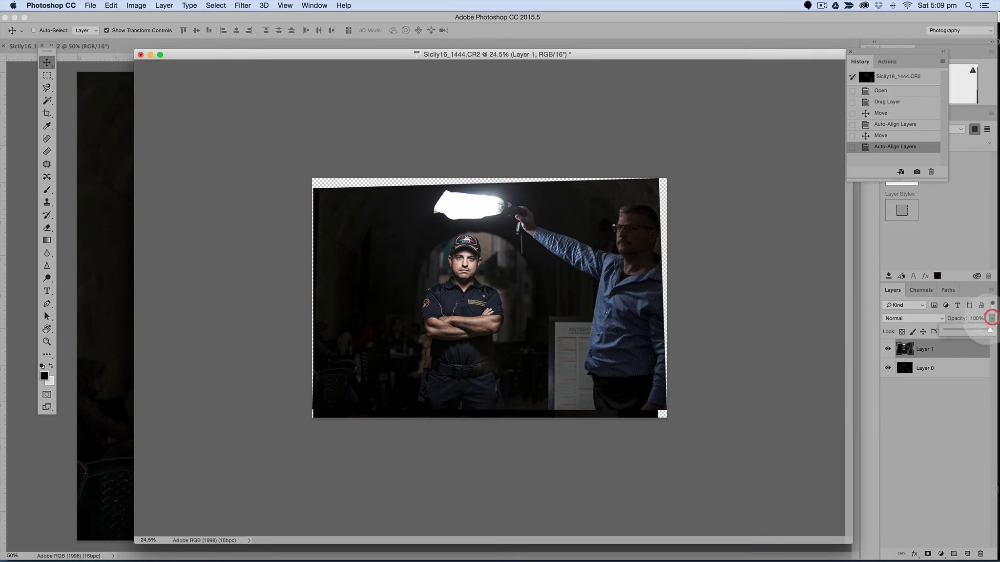
drag(989, 330, 961, 330)
scroll(439, 224, up, 3)
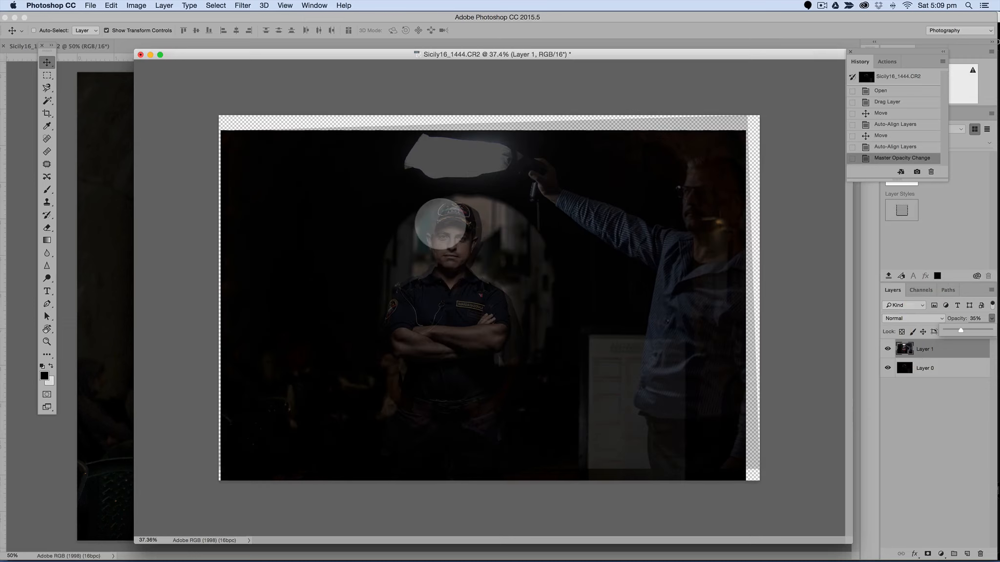
scroll(439, 223, up, 3)
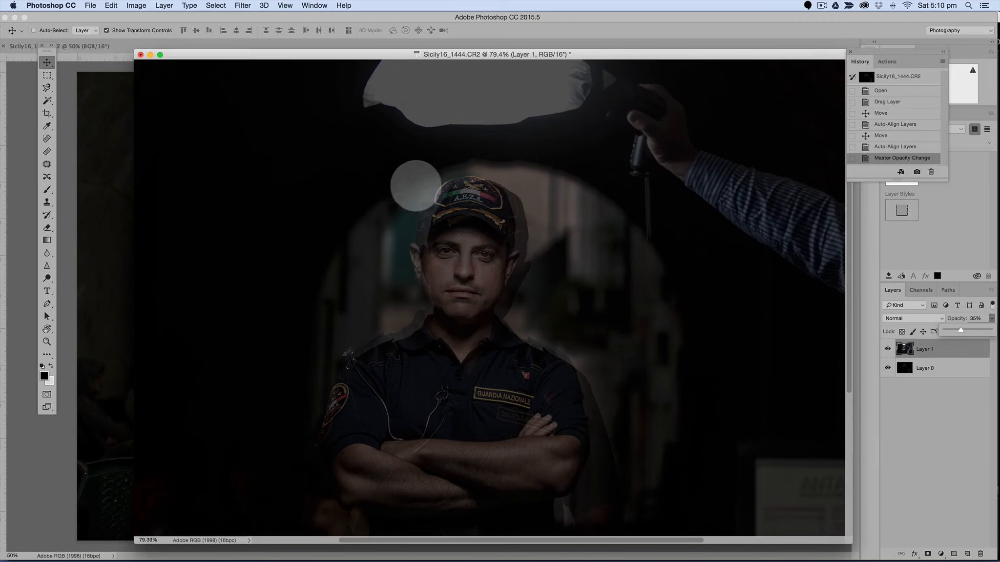
scroll(622, 279, down, 2)
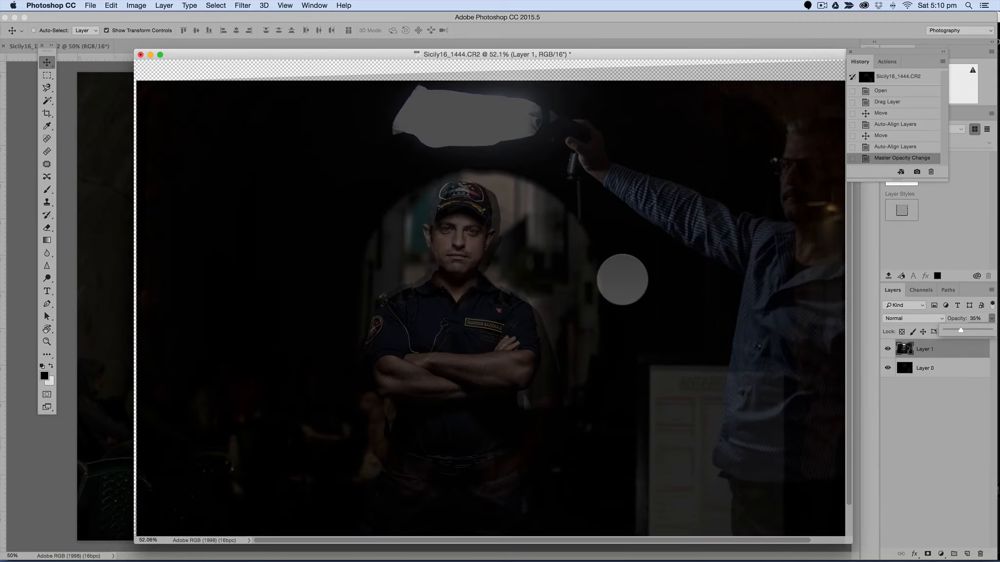
scroll(622, 280, down, 3)
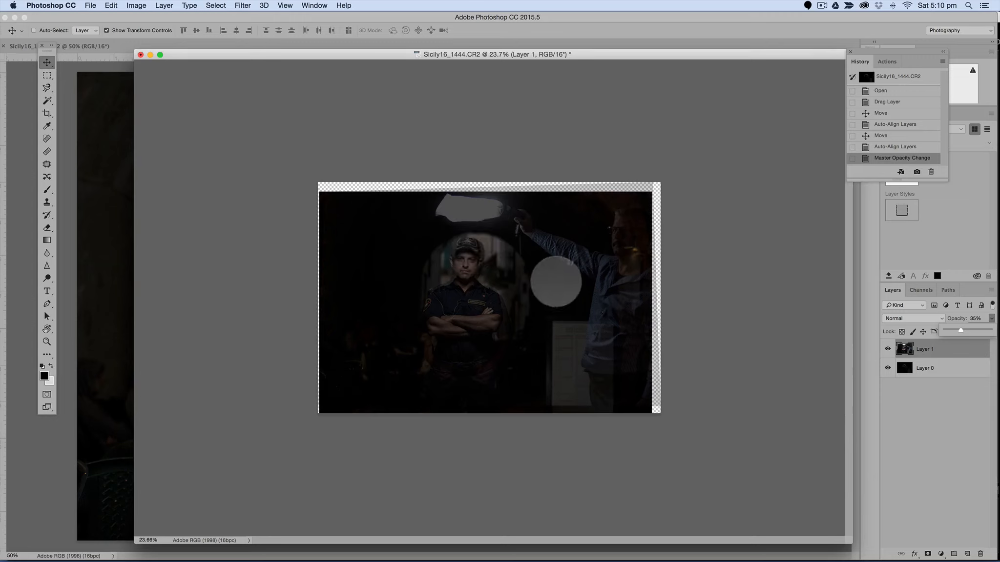
drag(960, 330, 989, 331)
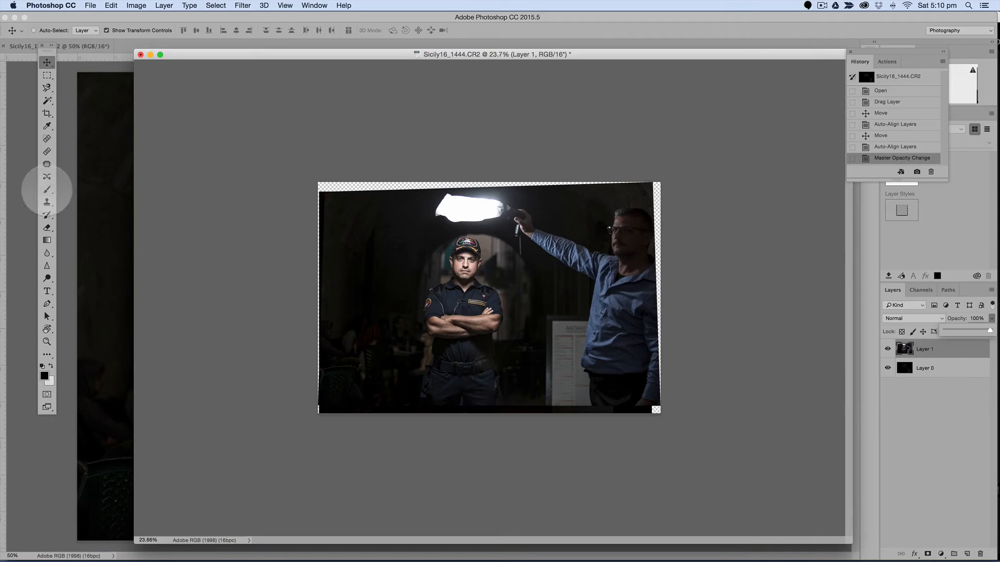
Set up the Eraser with a soft round brush at 332 px and 0% hardness
click(47, 228)
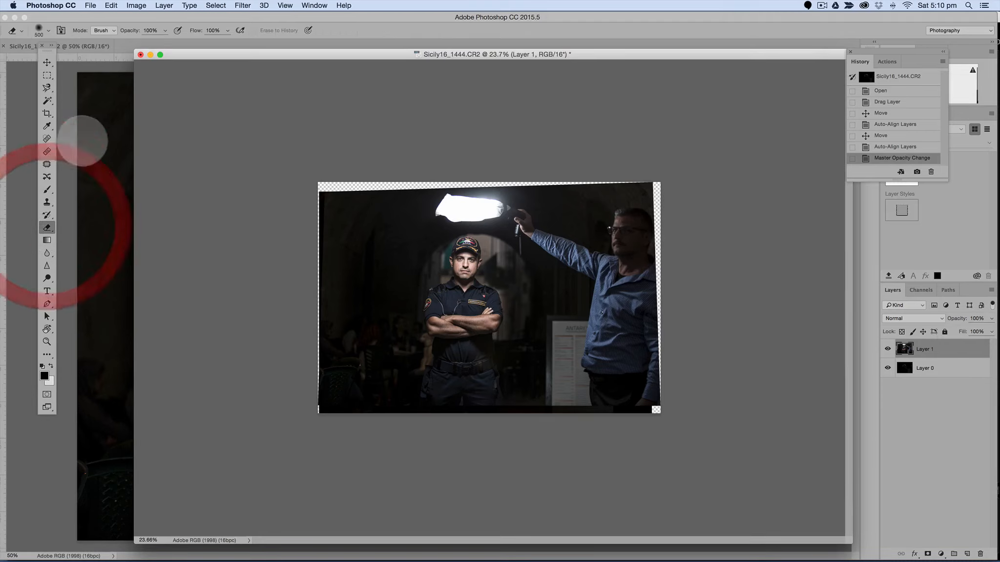
click(38, 29)
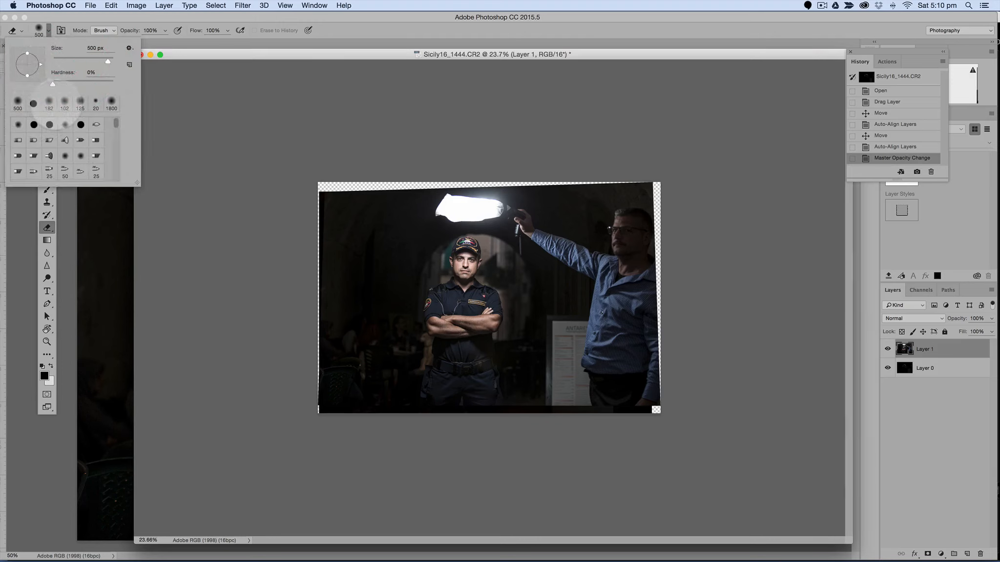
scroll(66, 157, down, 5)
scroll(66, 147, down, 3)
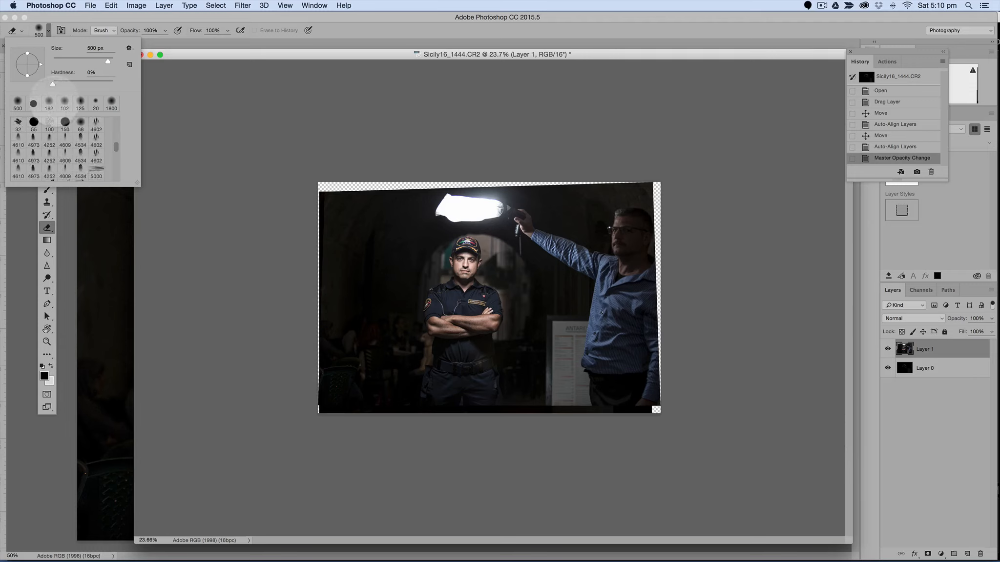
click(81, 103)
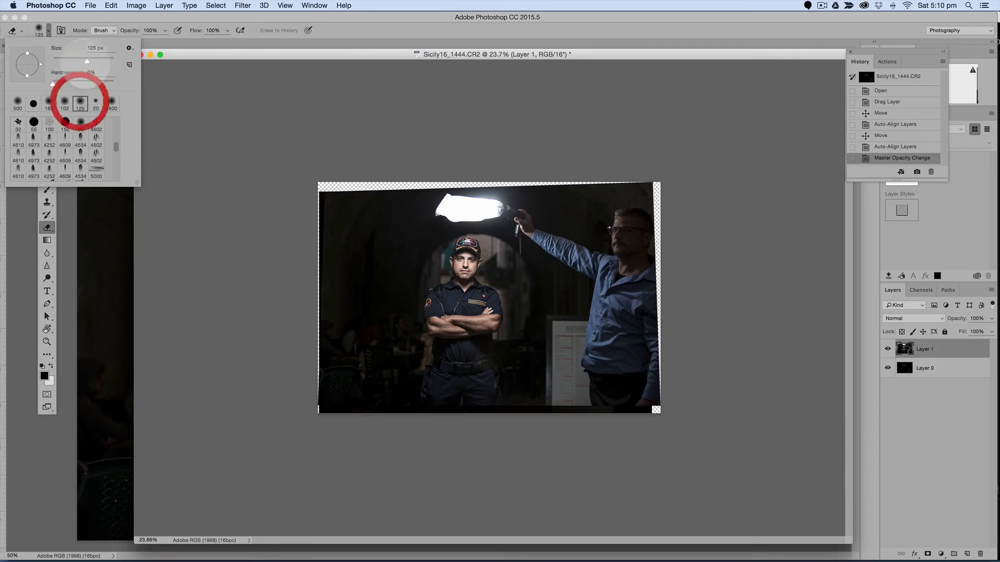
click(67, 57)
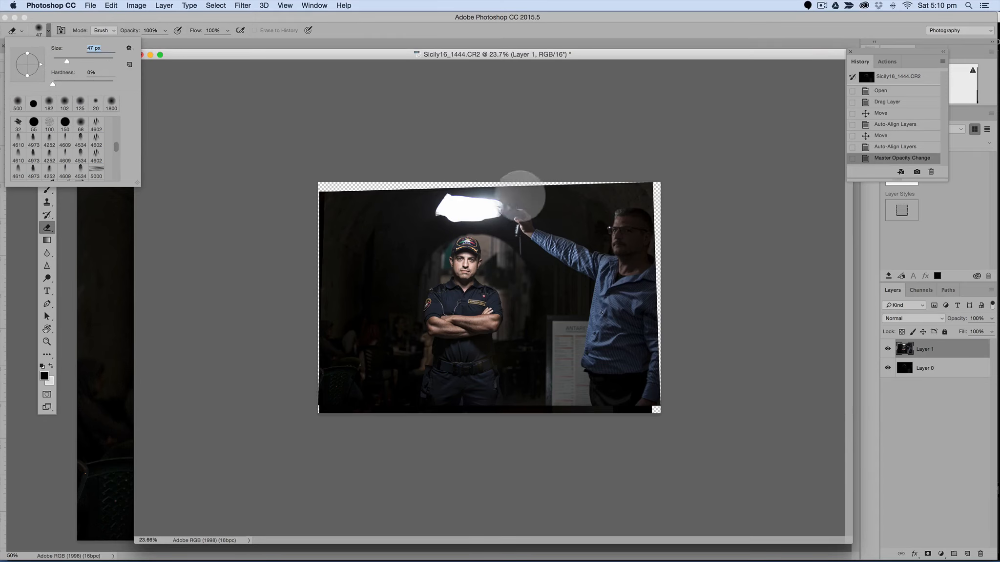
click(78, 60)
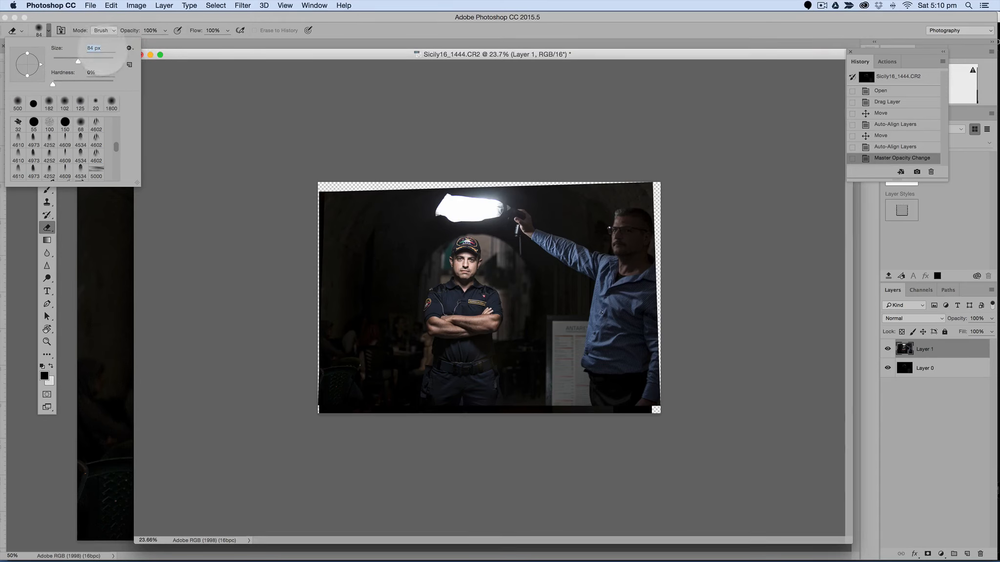
click(98, 60)
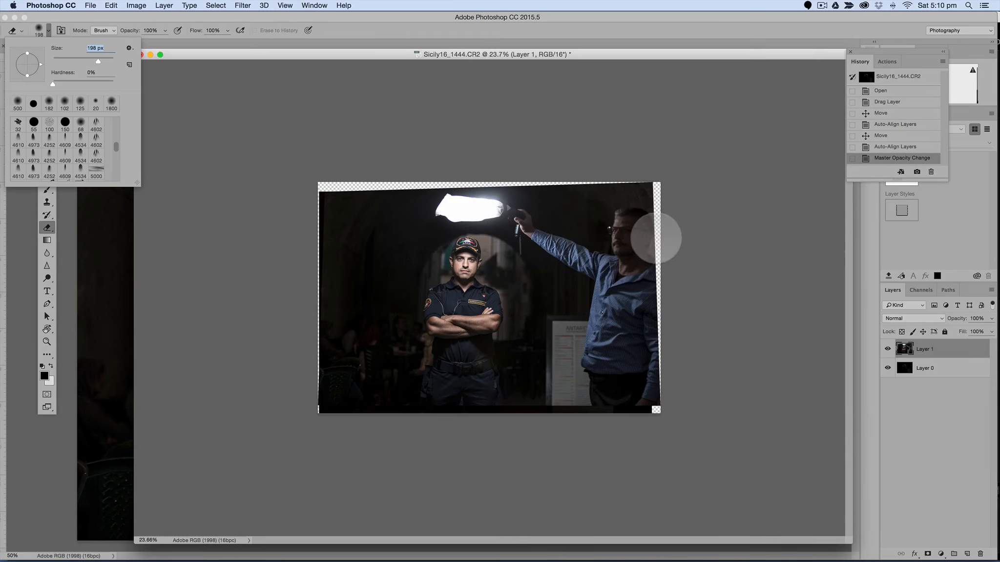
scroll(656, 238, up, 5)
scroll(656, 237, down, 4)
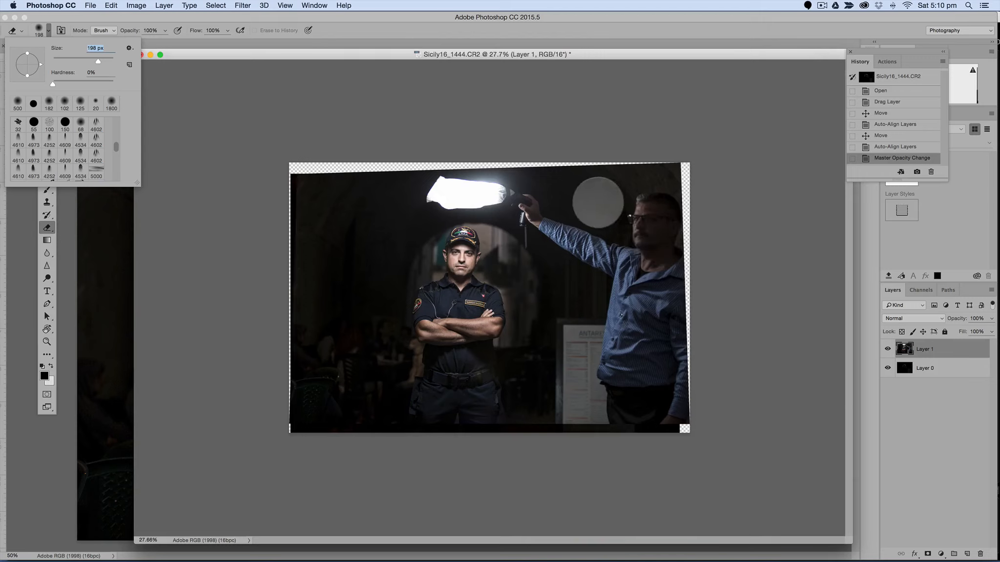
text(])
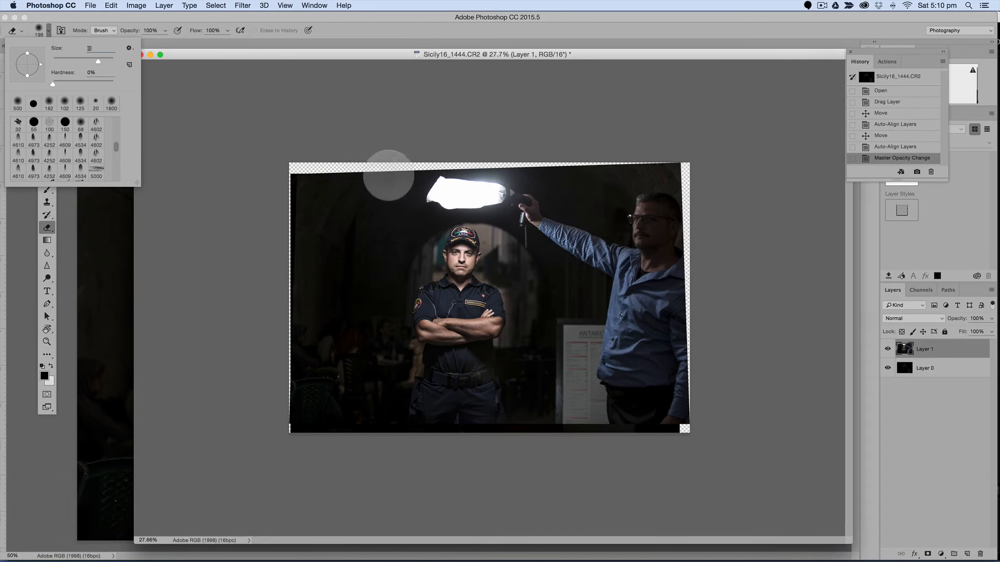
click(102, 60)
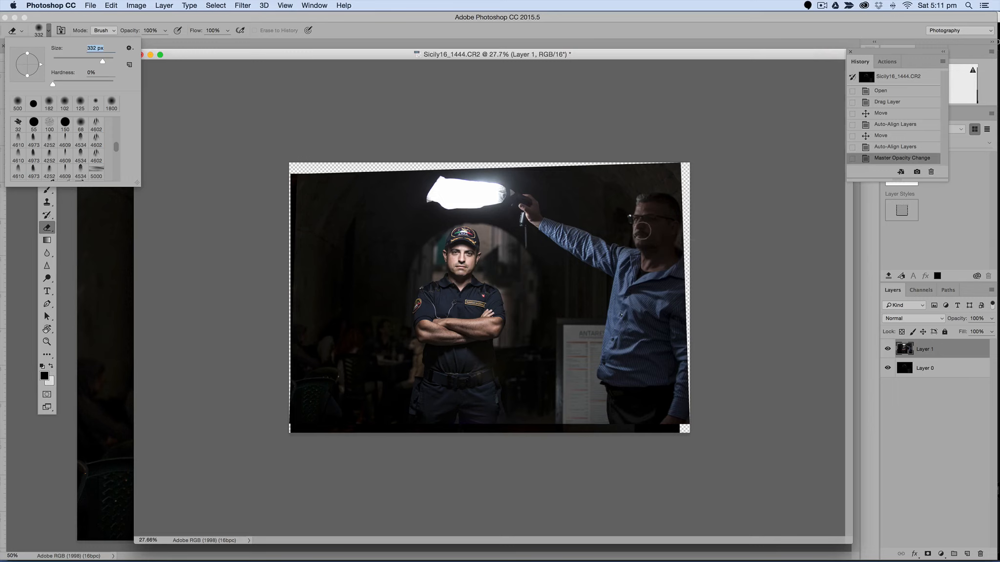
Erase the assistant's head, arm and body and the bright menu board beside him from Layer 1
drag(641, 224, 637, 259)
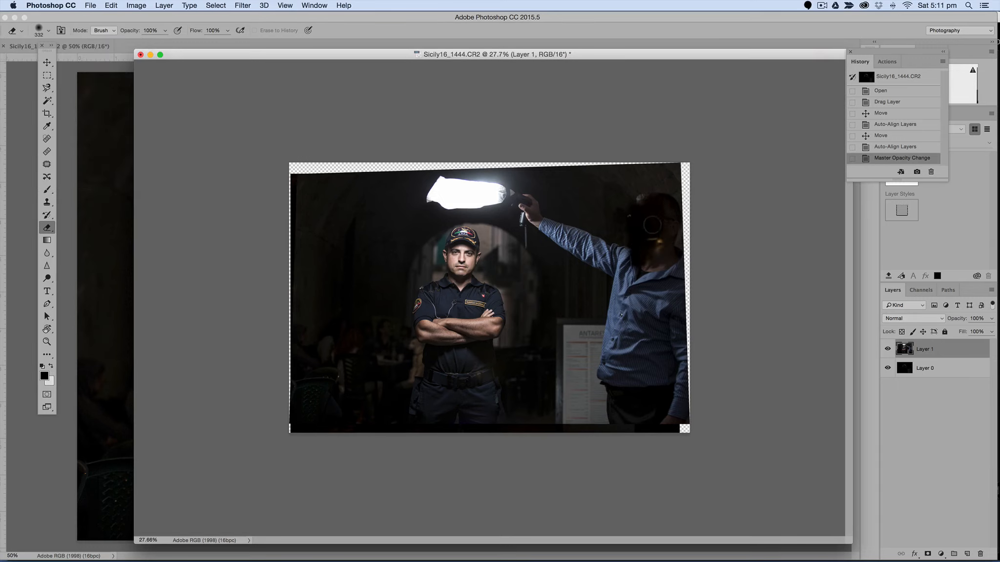
mouse_move(615, 254)
mouse_down()
mouse_move(596, 261)
mouse_move(566, 240)
mouse_up()
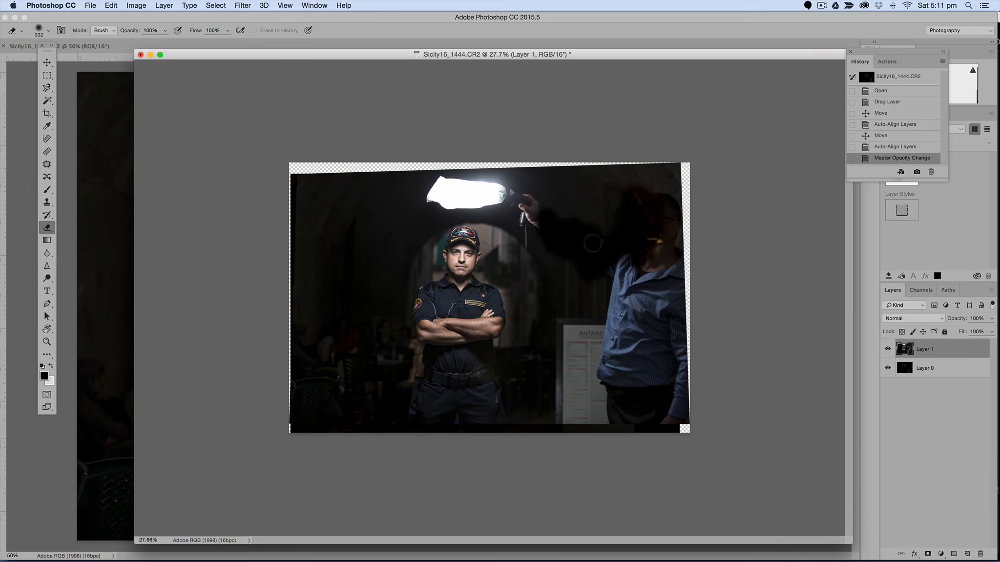
mouse_move(616, 259)
mouse_down()
mouse_move(622, 293)
mouse_move(633, 262)
mouse_up()
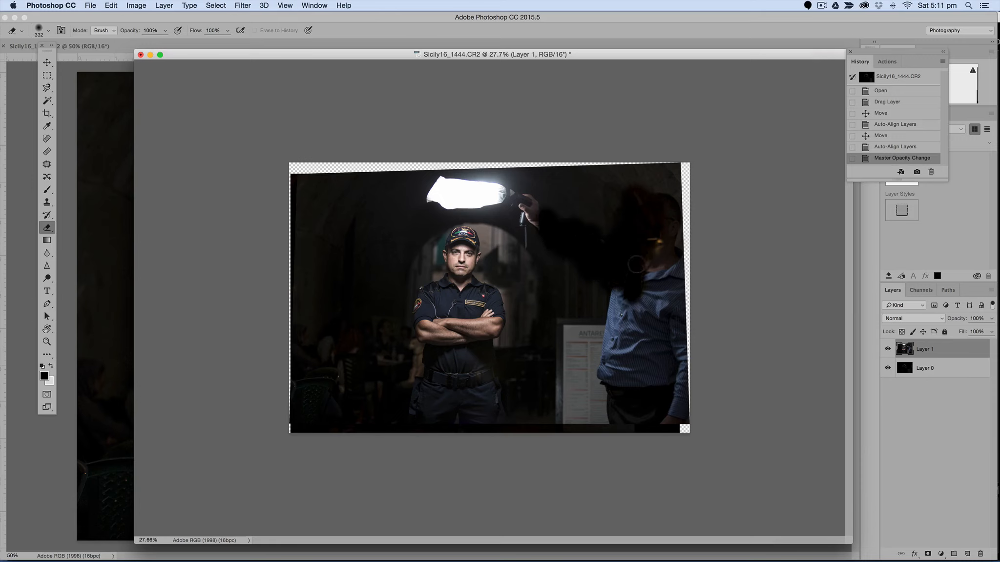
mouse_move(654, 307)
mouse_down()
mouse_move(645, 329)
mouse_move(624, 317)
mouse_move(604, 322)
mouse_move(596, 376)
mouse_move(620, 384)
mouse_up()
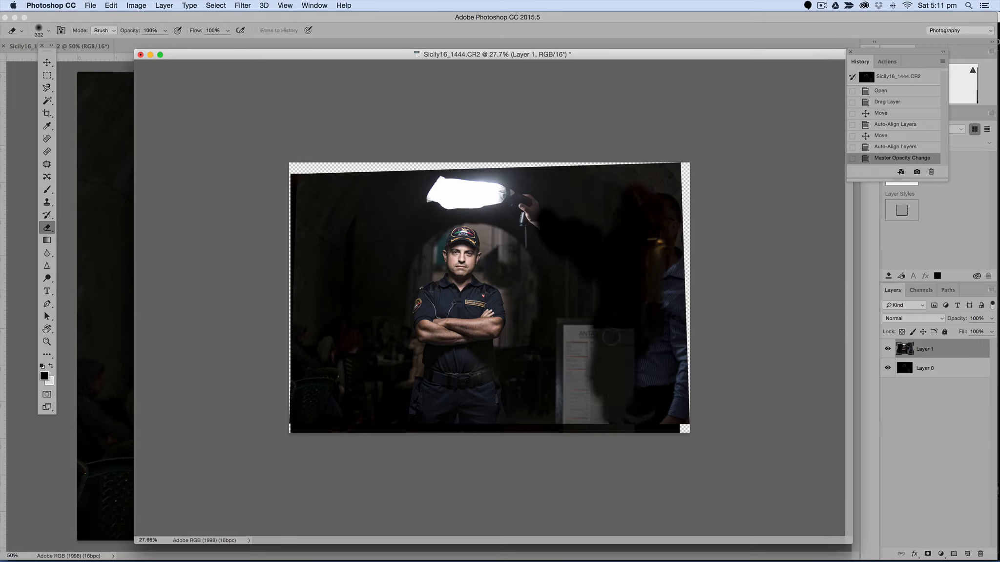
mouse_move(611, 337)
mouse_down()
mouse_move(648, 395)
mouse_move(658, 388)
mouse_move(661, 412)
mouse_move(671, 409)
mouse_move(653, 220)
mouse_move(643, 277)
mouse_move(544, 334)
mouse_up()
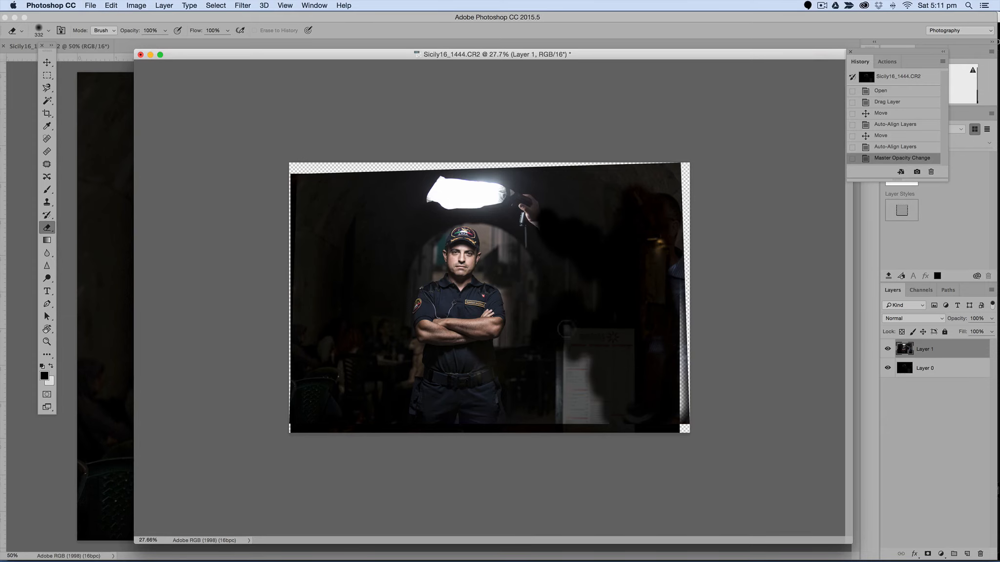
mouse_move(555, 419)
mouse_down()
mouse_move(612, 418)
mouse_move(573, 397)
mouse_move(568, 357)
mouse_up()
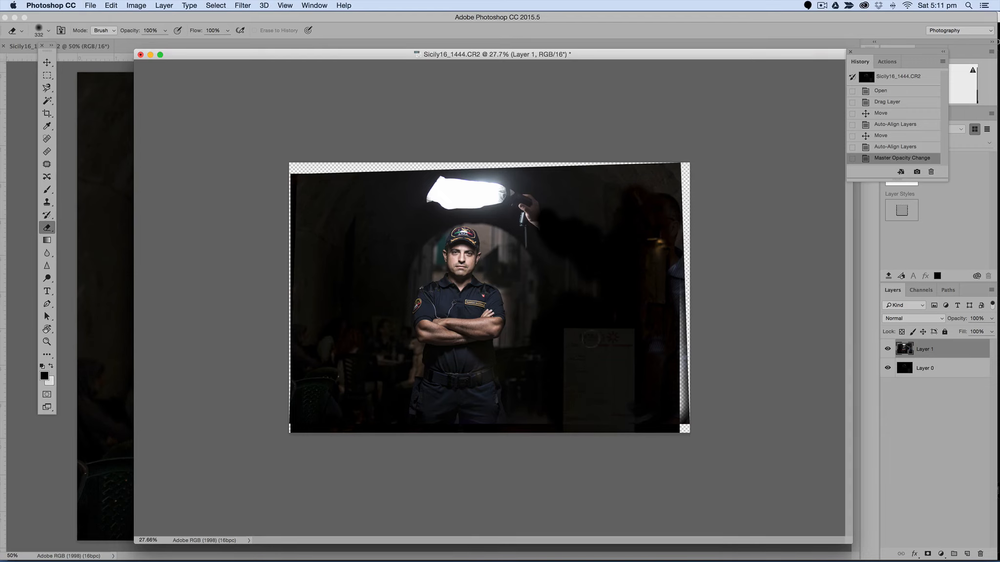
drag(574, 259, 571, 254)
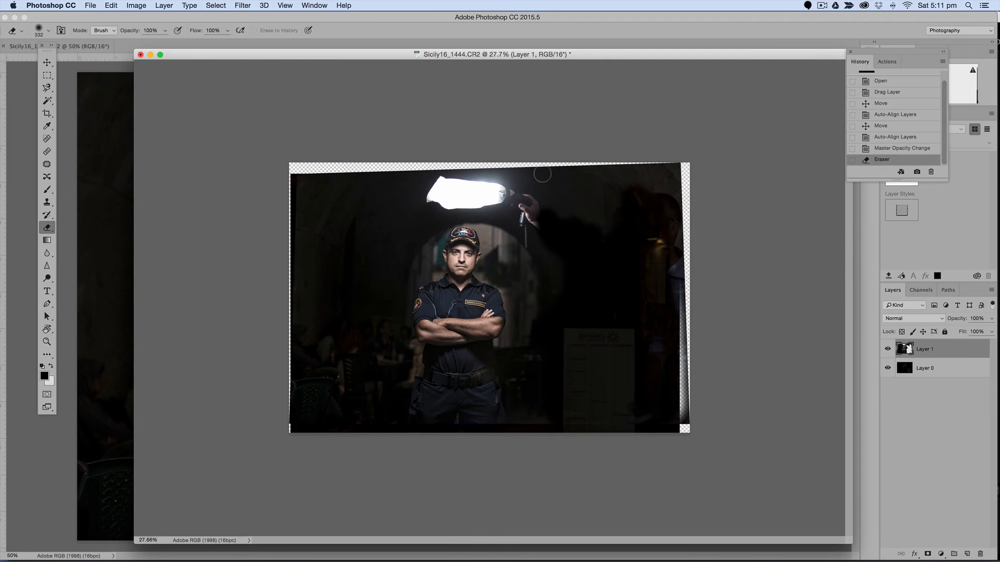
Erase the light and the hand holding it from Layer 1, and clear the hanging strap and upper arch edge with a 100 px eraser
scroll(542, 174, up, 4)
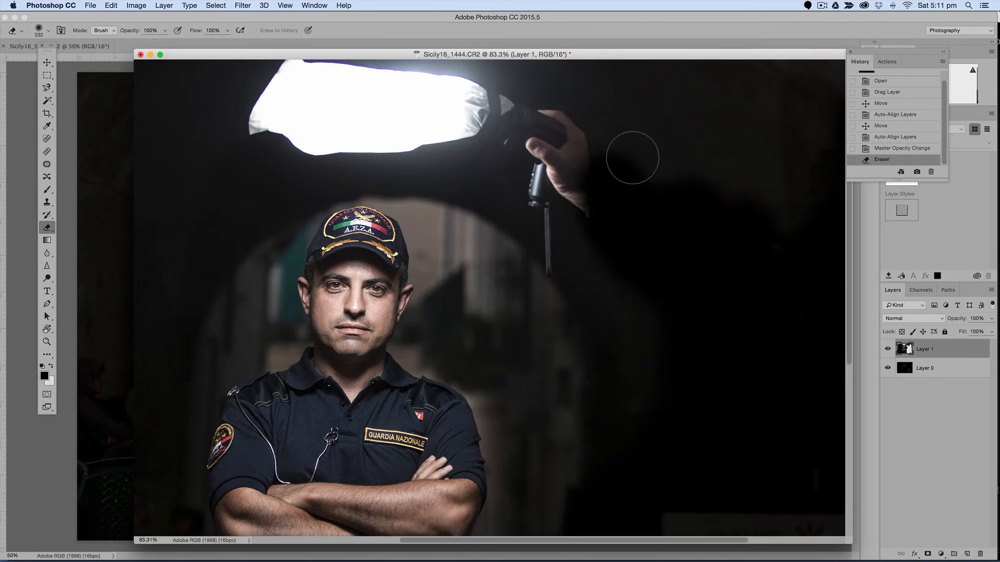
mouse_move(629, 156)
mouse_down()
mouse_move(534, 96)
mouse_move(488, 93)
mouse_move(442, 68)
mouse_move(311, 69)
mouse_move(235, 106)
mouse_move(272, 117)
mouse_move(469, 118)
mouse_move(527, 140)
mouse_move(603, 196)
mouse_move(574, 169)
mouse_move(584, 194)
mouse_move(573, 188)
mouse_move(534, 150)
mouse_move(554, 207)
mouse_move(553, 192)
mouse_move(484, 139)
mouse_move(379, 126)
mouse_move(282, 131)
mouse_move(363, 130)
mouse_move(460, 149)
mouse_move(373, 129)
mouse_move(214, 128)
mouse_move(207, 95)
mouse_move(198, 95)
mouse_move(227, 106)
mouse_move(237, 135)
mouse_move(368, 127)
mouse_up()
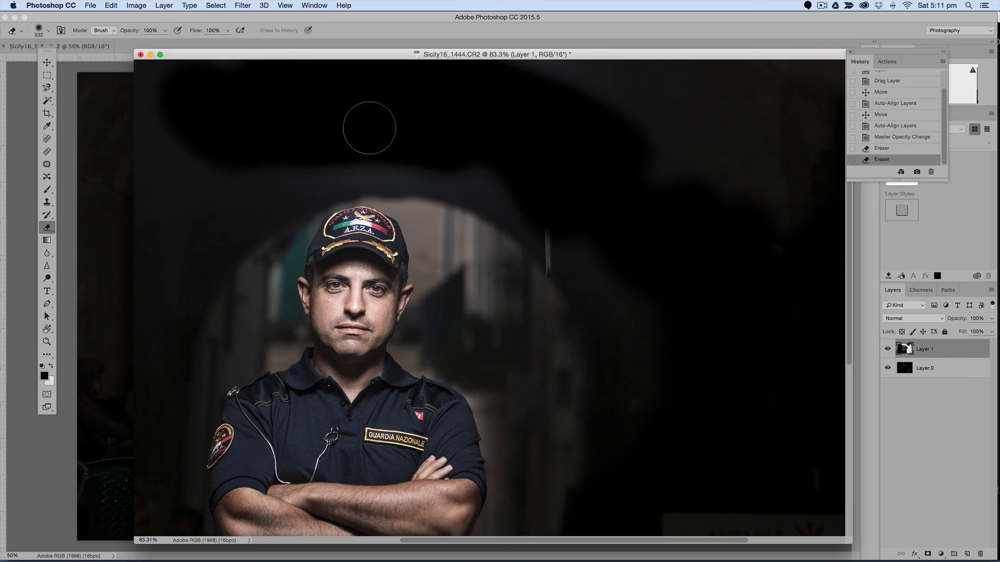
key(bracketleft)
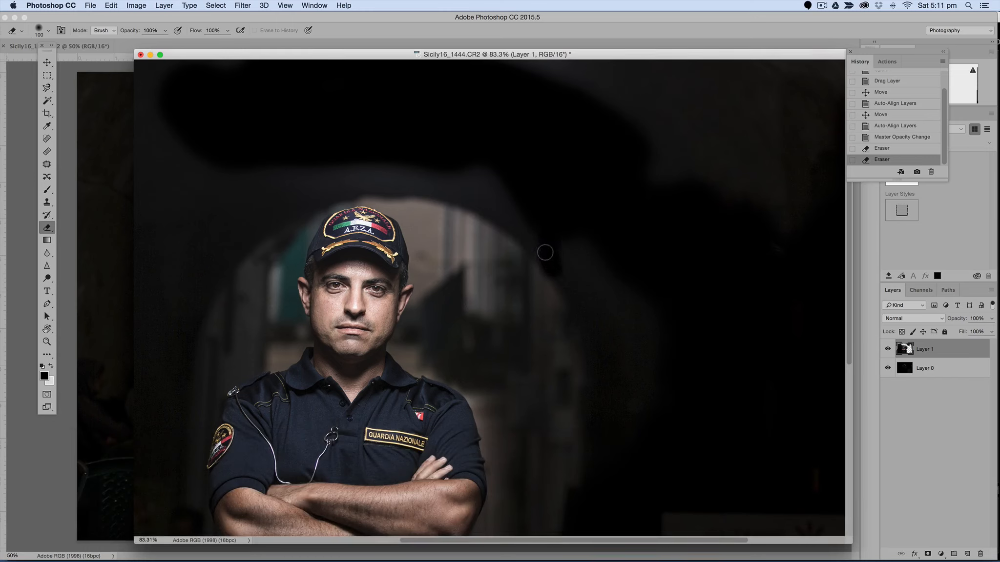
mouse_move(563, 281)
mouse_down()
mouse_move(582, 239)
mouse_move(588, 261)
mouse_move(531, 195)
mouse_move(534, 237)
mouse_move(427, 178)
mouse_up()
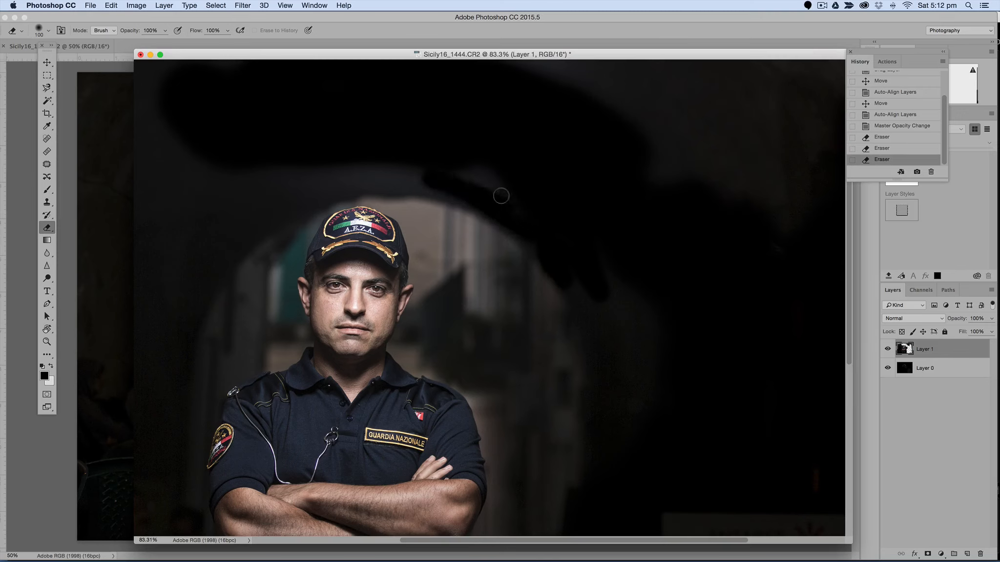
Erase the remaining upper edge of the arch above and beside the officer's cap from Layer 1 with the 100 px eraser
mouse_move(501, 196)
mouse_down()
mouse_move(459, 165)
mouse_move(443, 174)
mouse_move(454, 184)
mouse_move(427, 193)
mouse_up()
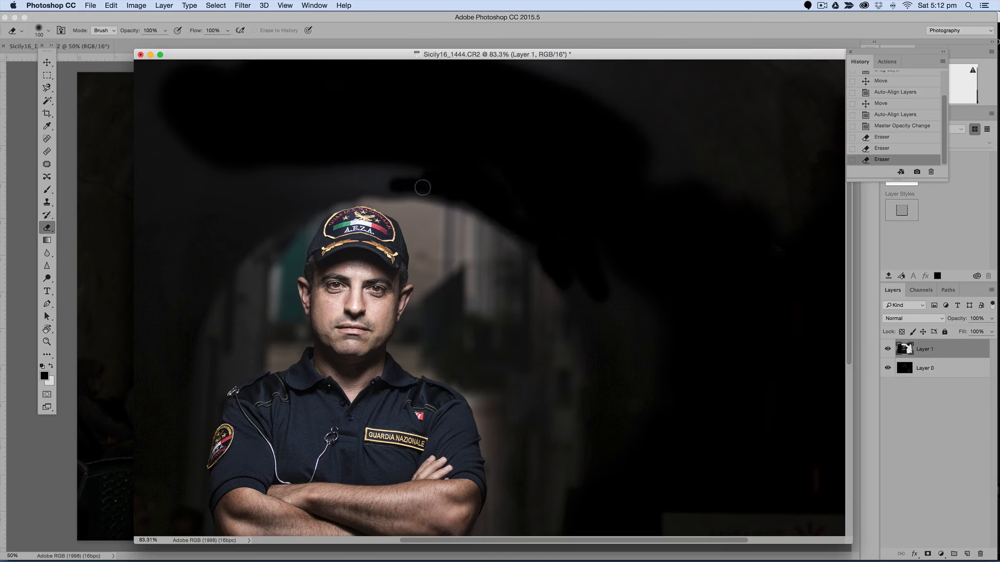
mouse_move(316, 199)
mouse_down()
mouse_move(452, 169)
mouse_move(282, 178)
mouse_move(322, 181)
mouse_move(282, 196)
mouse_move(255, 221)
mouse_move(309, 199)
mouse_move(225, 253)
mouse_move(285, 176)
mouse_move(243, 203)
mouse_move(196, 207)
mouse_move(209, 184)
mouse_up()
Enlarge the eraser to 600 px and erase Layer 1's leftovers along the photo's upper and right edges
scroll(301, 162, down, 3)
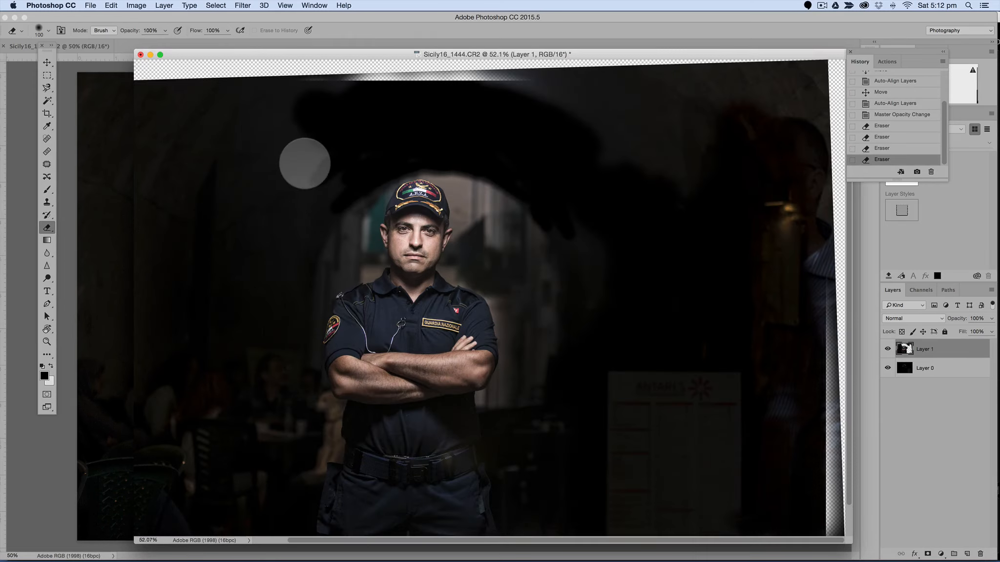
scroll(597, 147, down, 2)
scroll(597, 146, up, 2)
scroll(600, 145, down, 2)
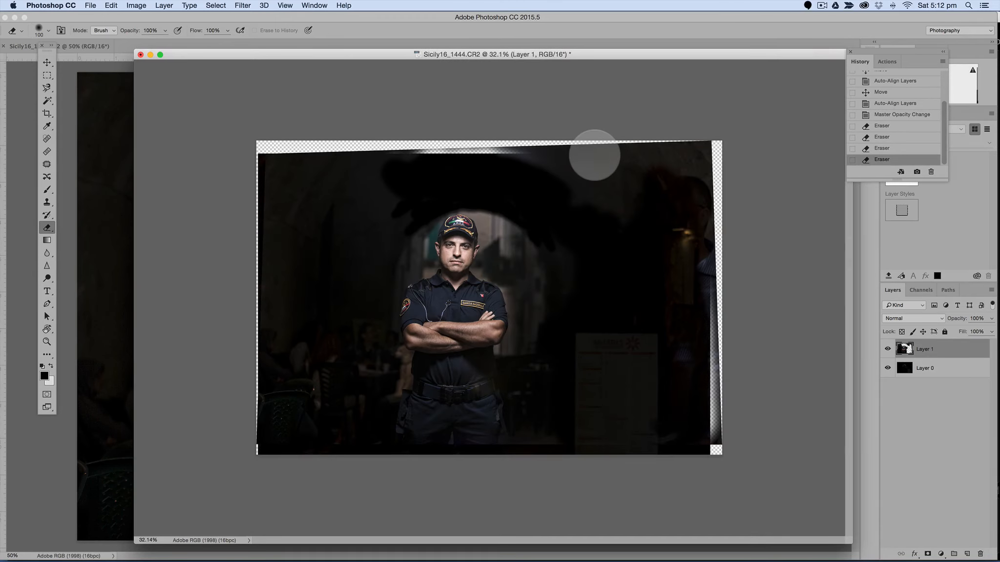
key(bracketright)
key(bracketright)
key(bracketright)
key(bracketright)
key(bracketright)
key(bracketright)
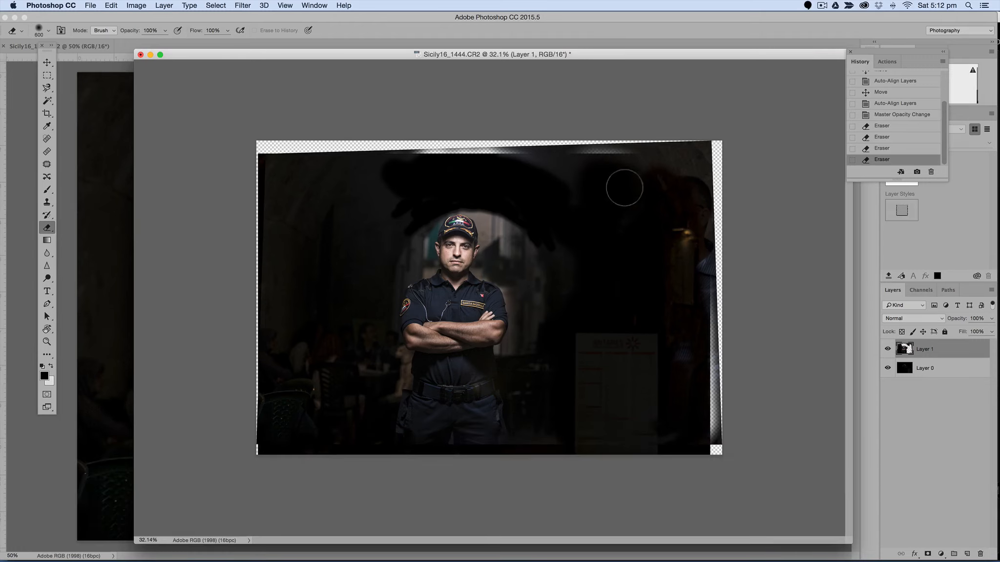
mouse_move(544, 168)
mouse_down()
mouse_move(654, 185)
mouse_move(694, 172)
mouse_move(692, 210)
mouse_move(707, 167)
mouse_move(690, 253)
mouse_move(693, 233)
mouse_move(706, 233)
mouse_move(704, 459)
mouse_move(707, 293)
mouse_up()
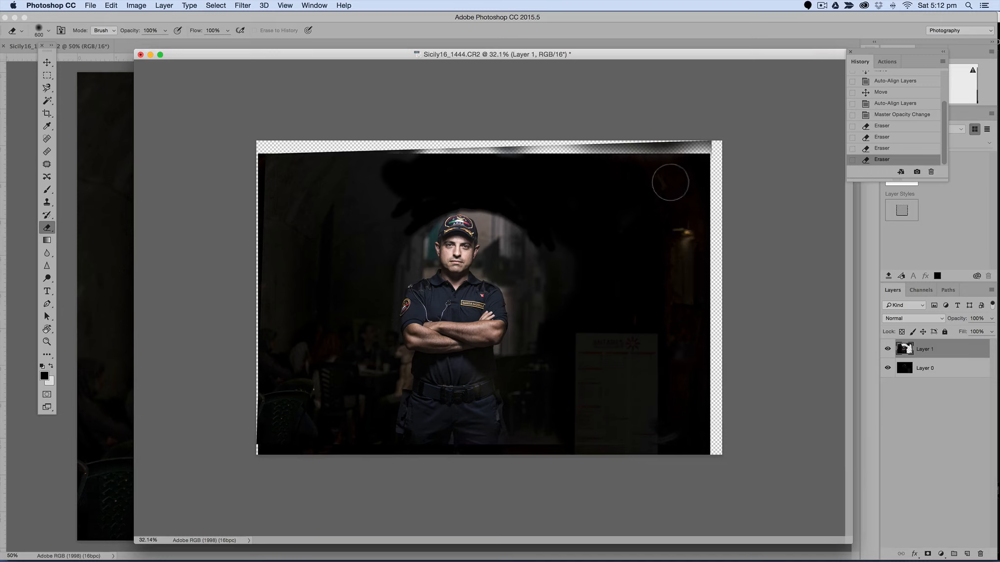
mouse_move(674, 178)
mouse_down()
mouse_move(617, 178)
mouse_move(699, 180)
mouse_move(700, 159)
mouse_move(500, 144)
mouse_up()
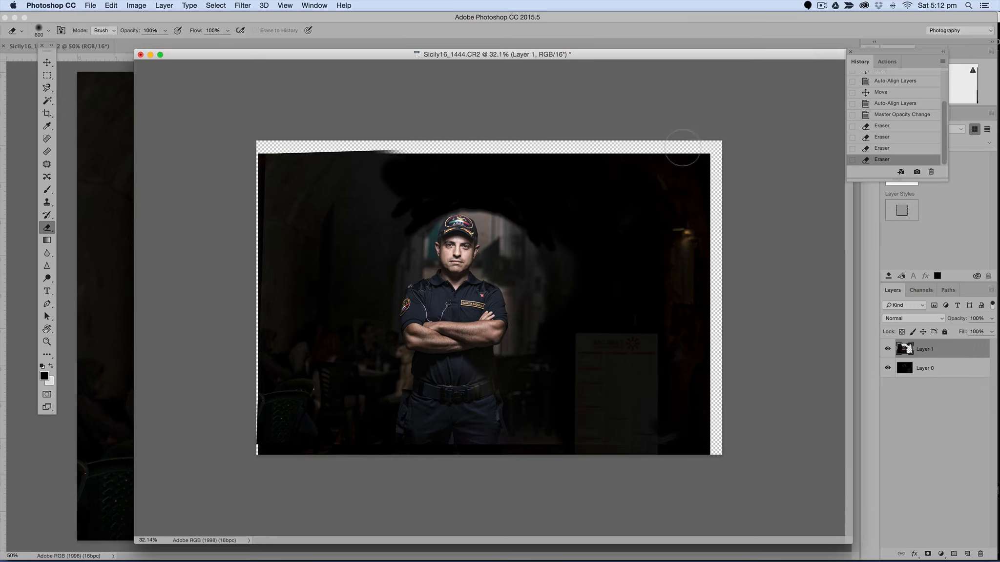
drag(515, 140, 516, 142)
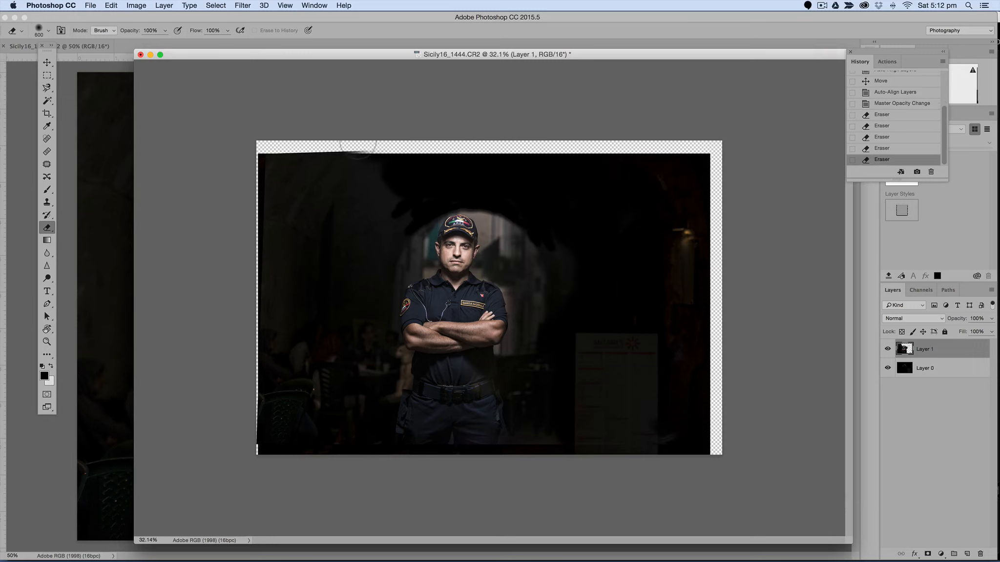
click(646, 135)
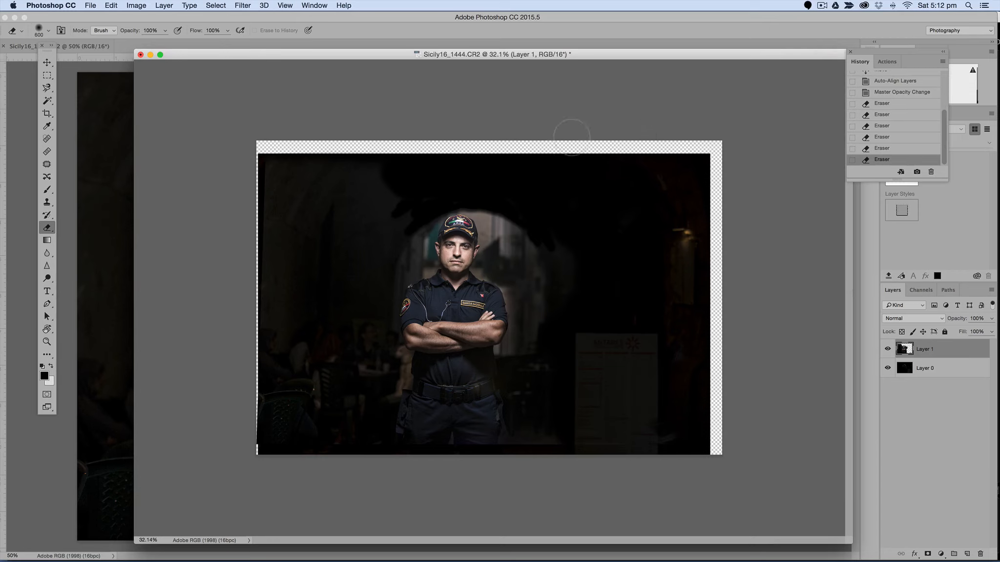
Erase Layer 1's upper-left wall and the background toward the menu board, and hide and show Layer 1 to compare
mouse_move(403, 177)
mouse_down()
mouse_move(391, 158)
mouse_move(353, 163)
mouse_move(307, 175)
mouse_move(287, 205)
mouse_move(266, 163)
mouse_up()
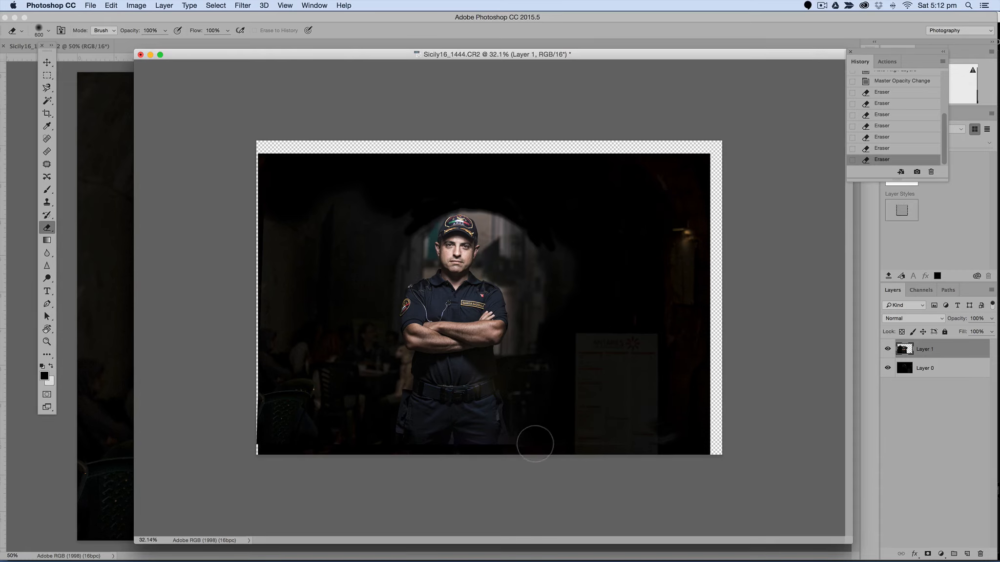
mouse_move(620, 354)
mouse_down()
mouse_move(622, 302)
mouse_move(642, 344)
mouse_move(658, 258)
mouse_up()
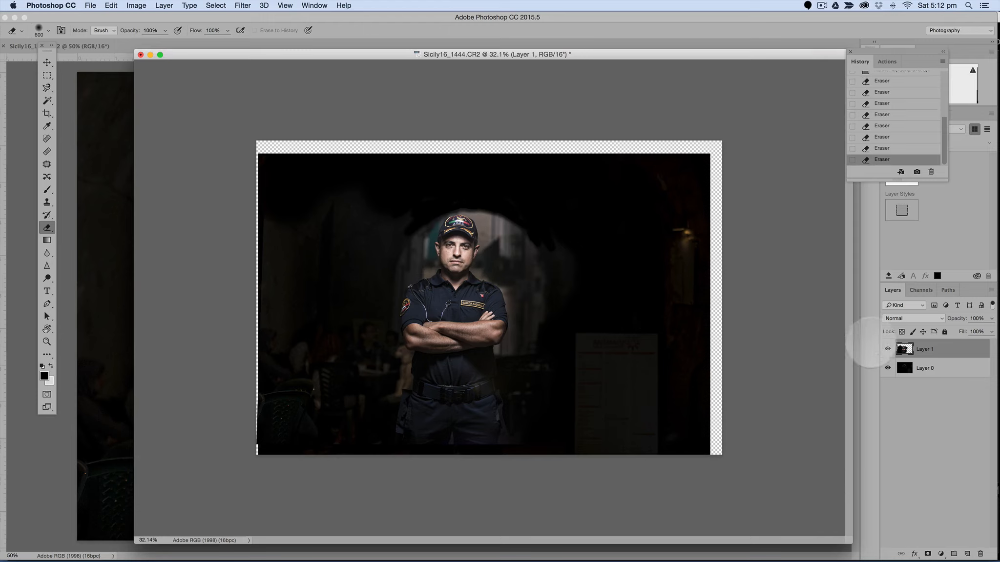
click(887, 348)
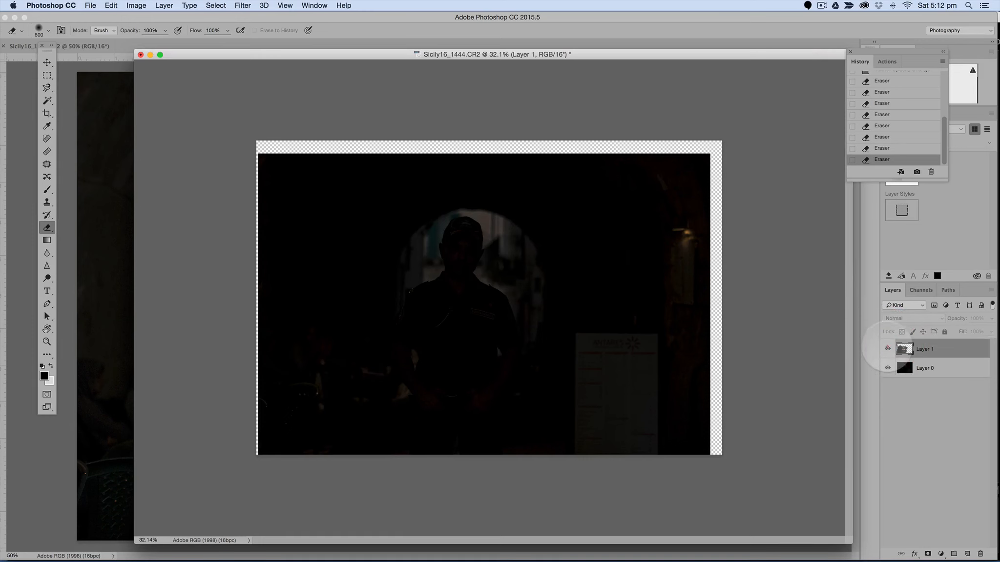
click(888, 348)
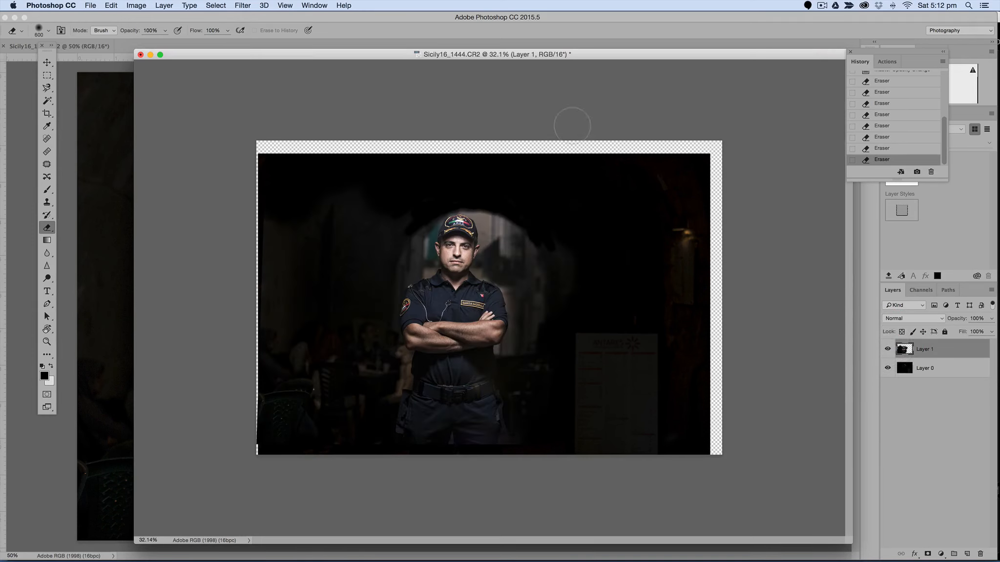
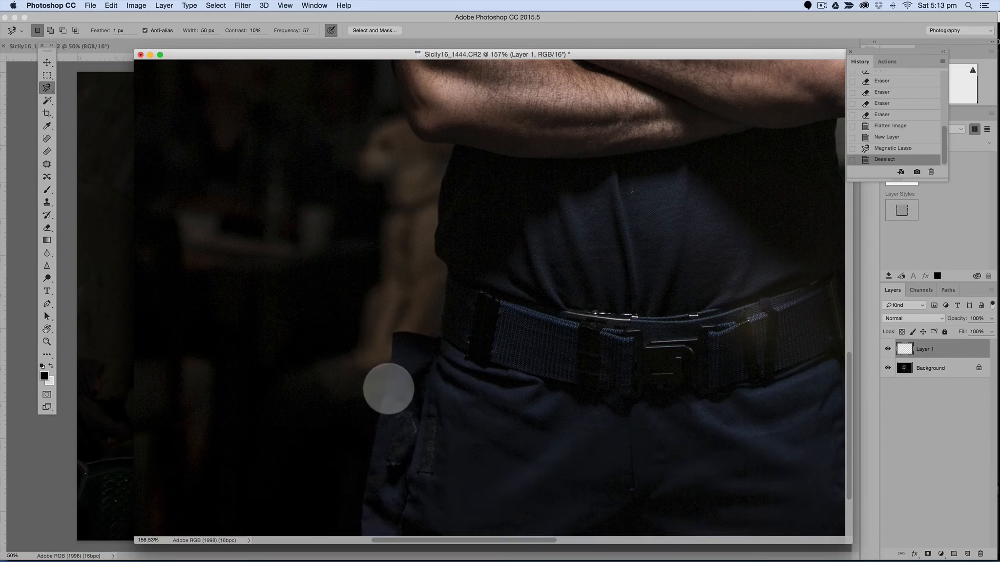
Select the tan figure beside the officer's waist with the Magnetic Lasso, following his trousers, belt, shirt and elbow
click(386, 371)
click(391, 357)
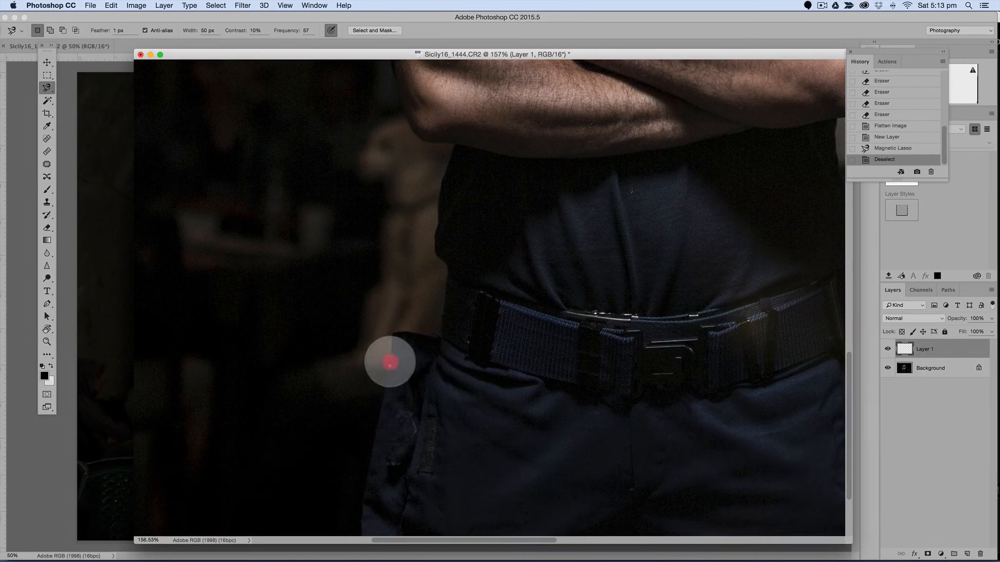
click(391, 331)
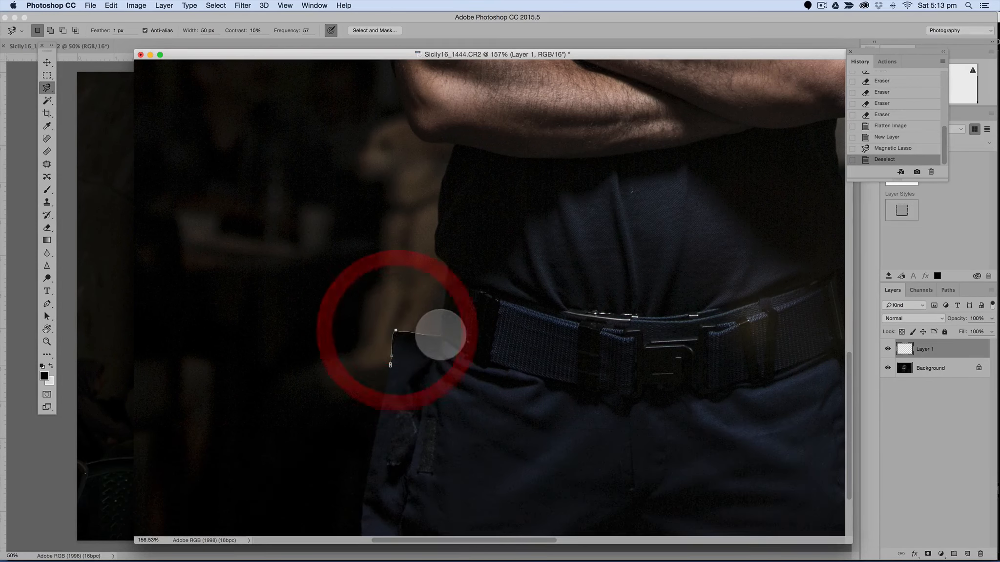
click(441, 333)
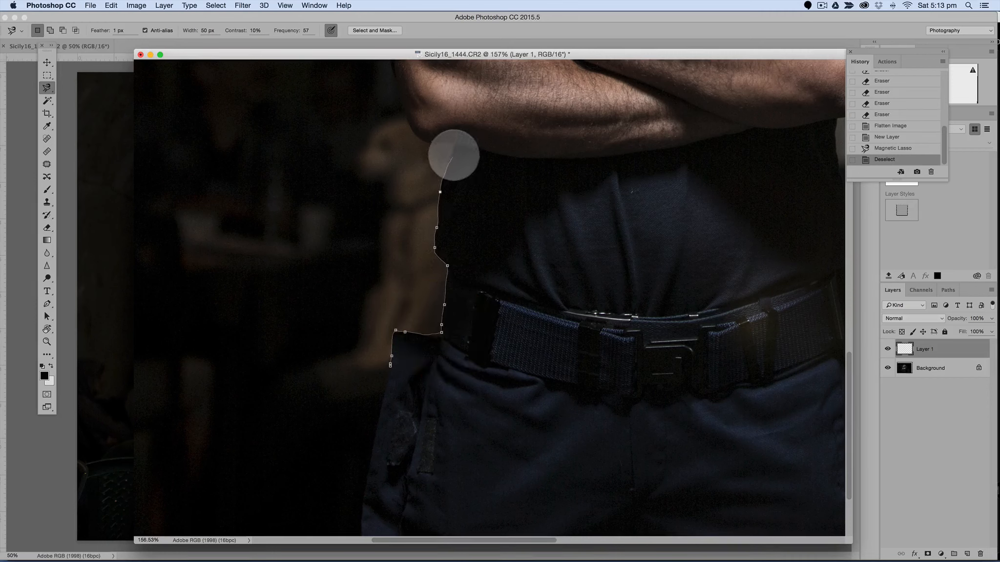
click(455, 142)
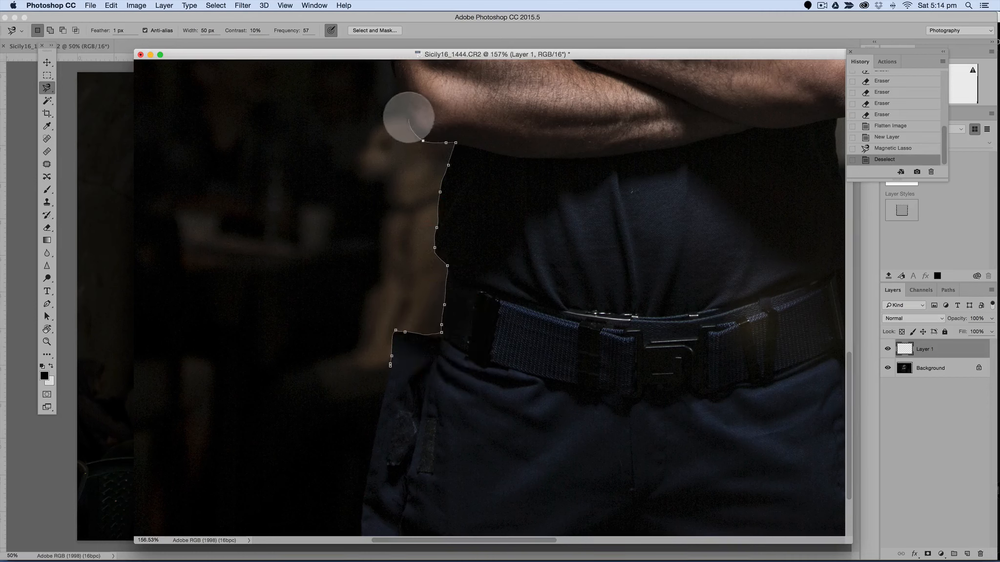
click(393, 98)
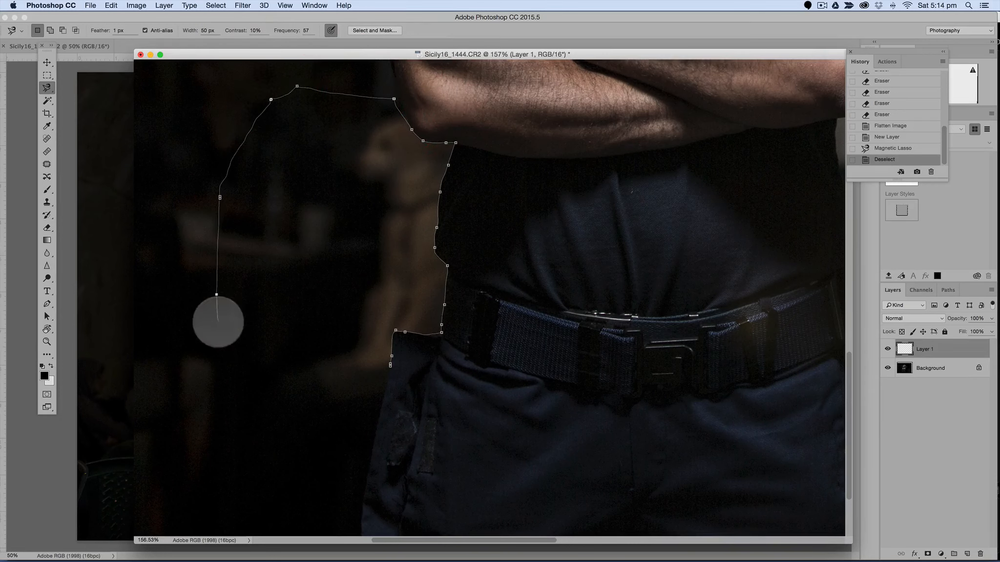
click(218, 322)
click(279, 429)
click(363, 408)
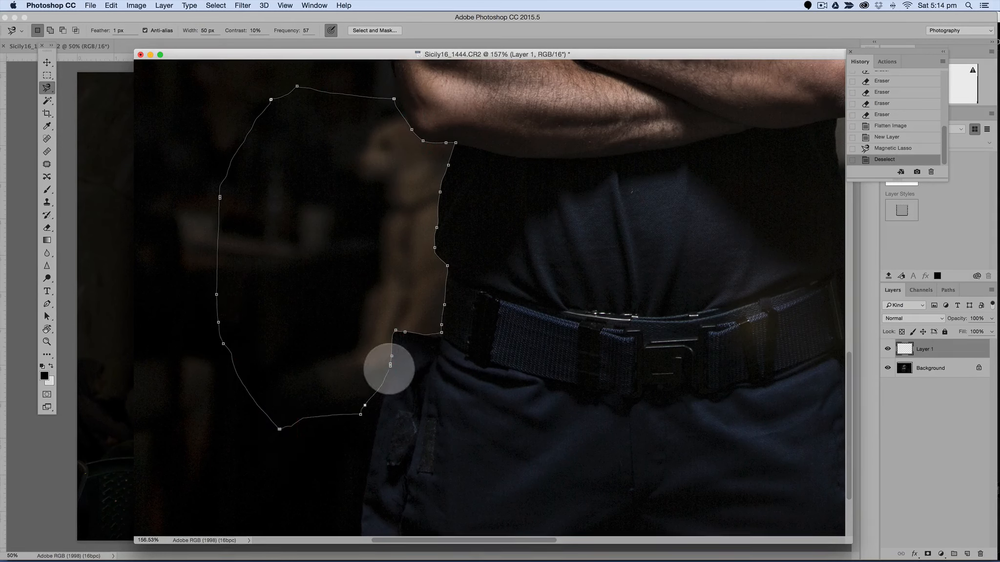
click(390, 367)
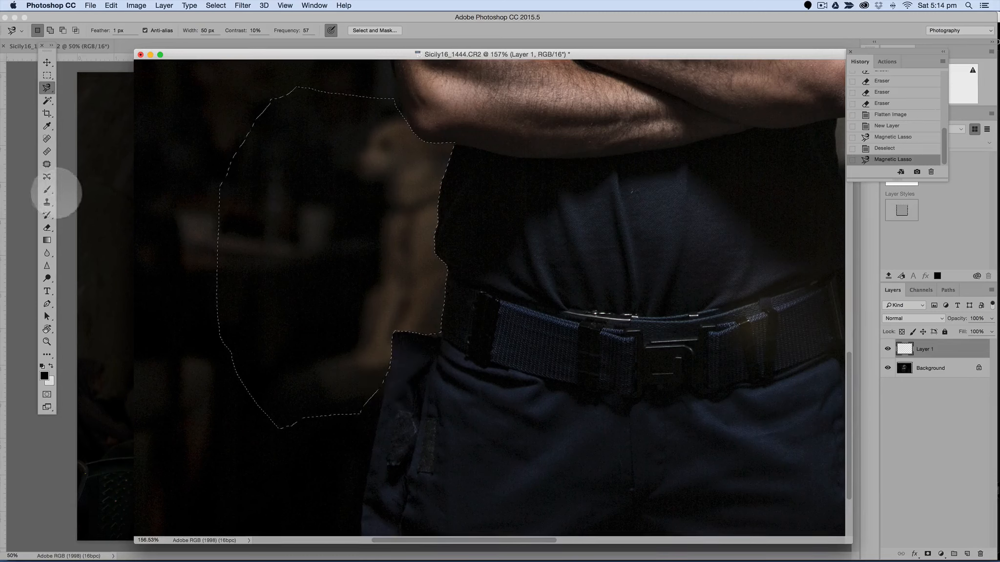
Sample the dark background with the Brush, paint over the tan figure inside the selection on Layer 1, and deselect
click(47, 190)
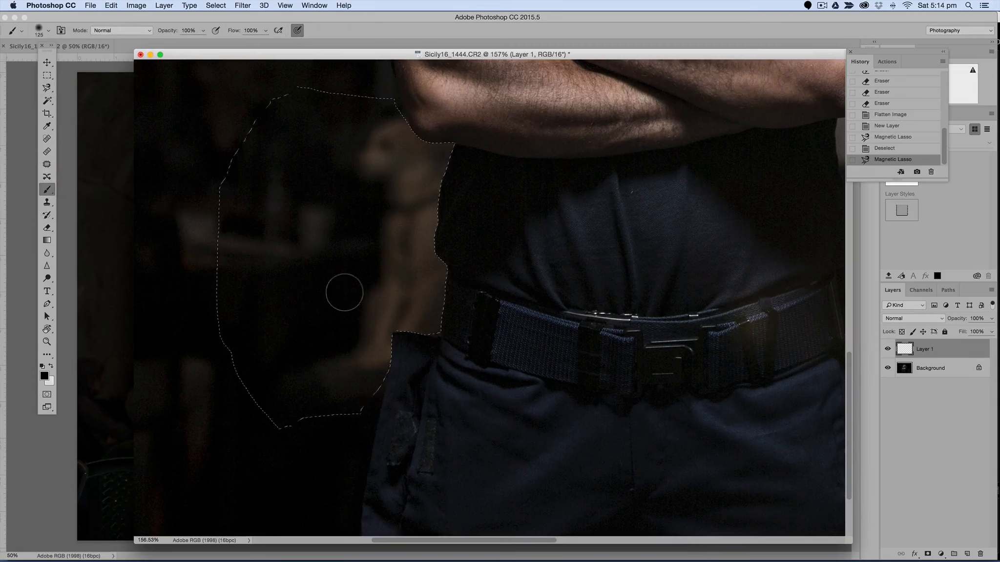
alt+click(331, 290)
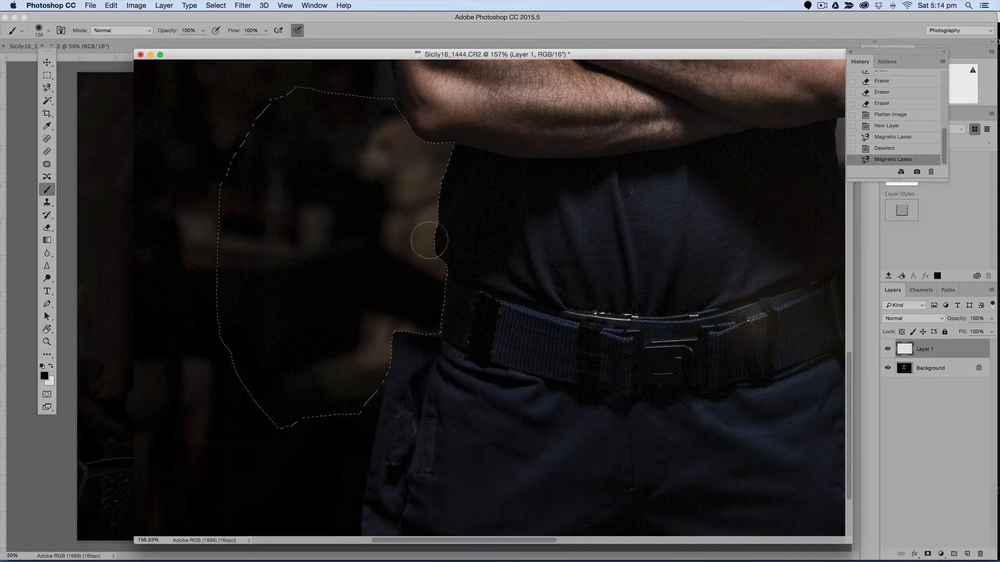
mouse_move(391, 135)
mouse_down()
mouse_move(379, 169)
mouse_move(396, 249)
mouse_up()
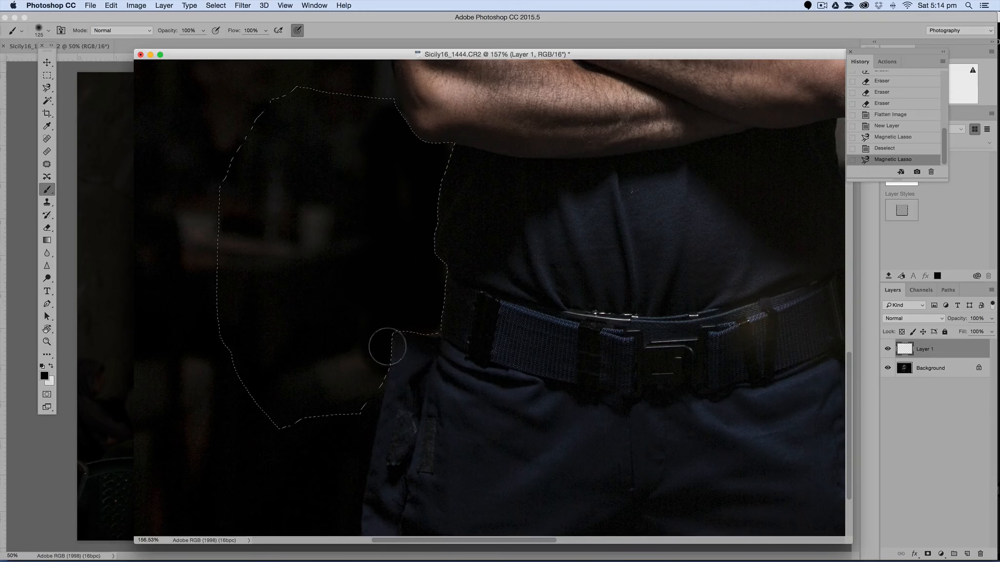
mouse_move(387, 346)
mouse_down()
mouse_move(358, 367)
mouse_move(333, 361)
mouse_move(321, 312)
mouse_up()
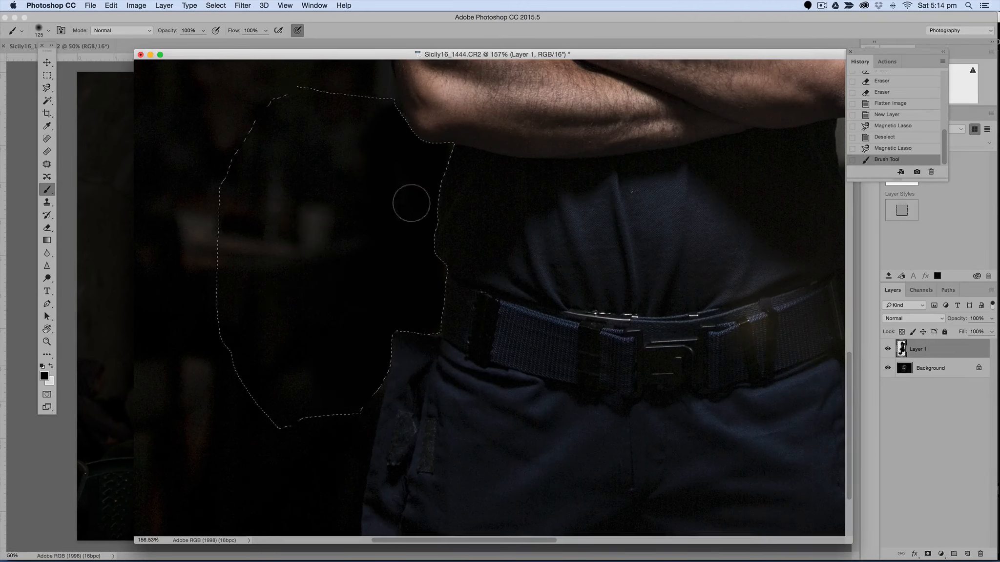
mouse_move(422, 288)
mouse_down()
mouse_move(397, 273)
mouse_move(412, 258)
mouse_up()
key(super+d)
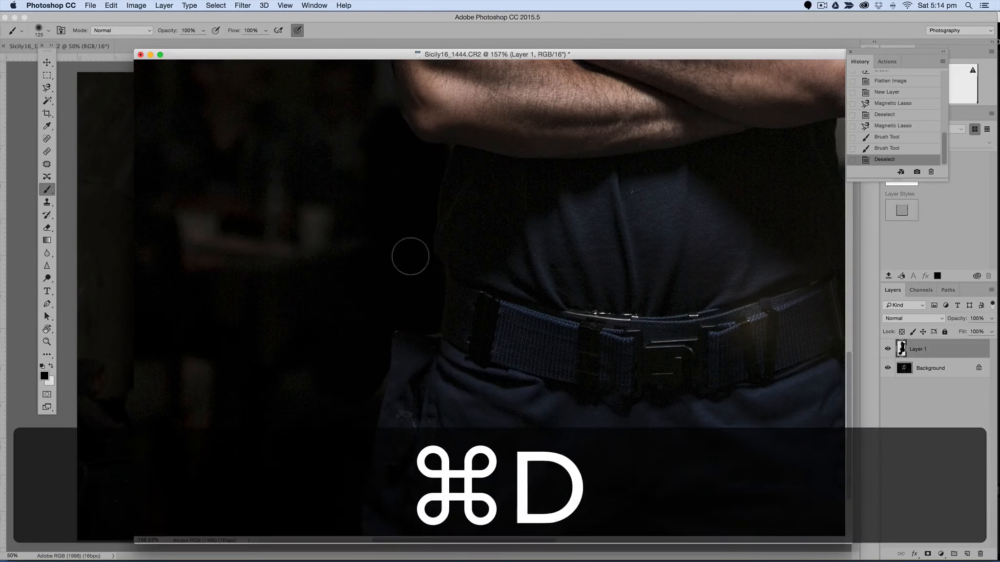
Check the retouch in the whole picture and flatten the image
key(super+0)
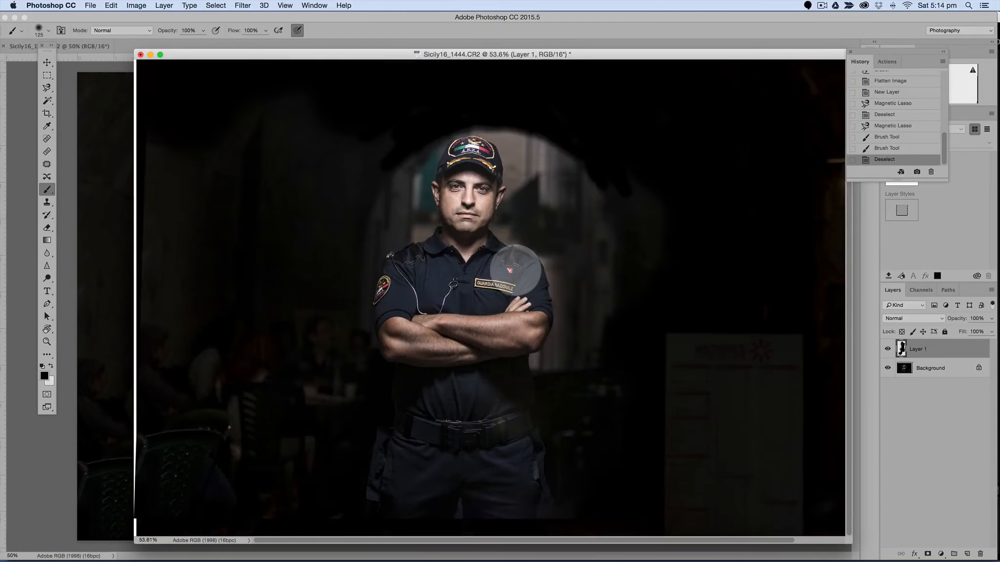
scroll(515, 270, down, 3)
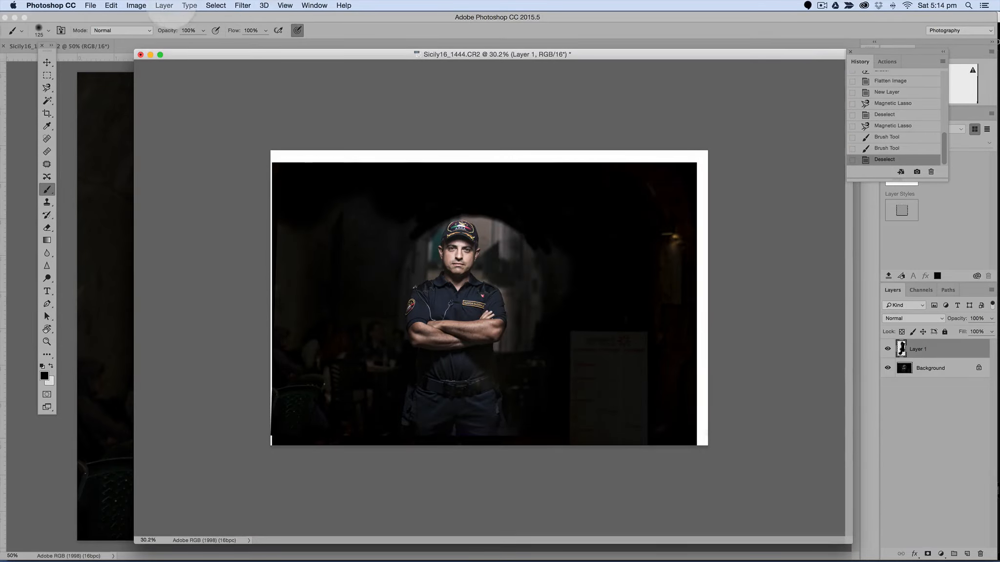
click(164, 6)
click(166, 374)
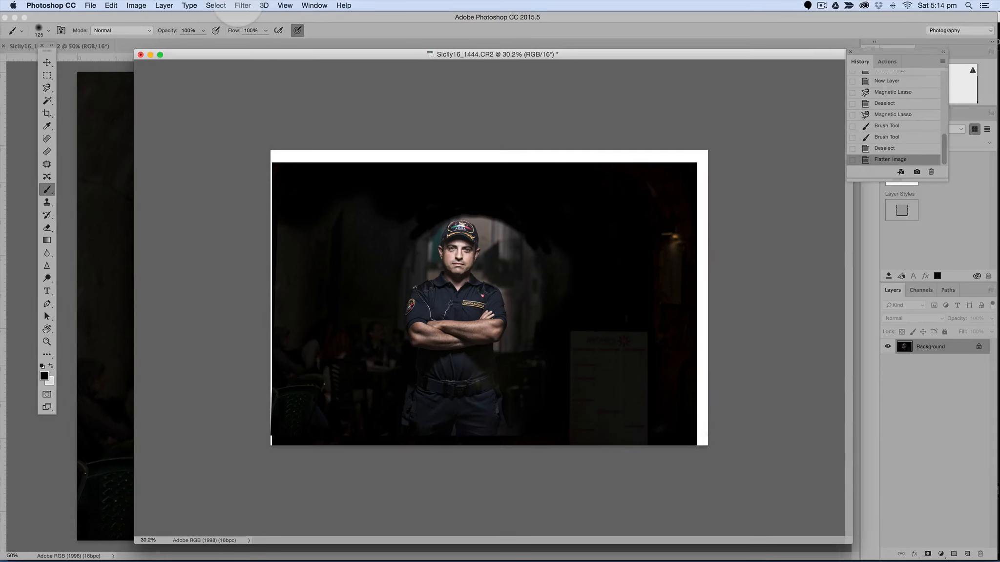
Add a new layer in Soft Light mode filled with the Soft-Light-neutral color (50% gray)
click(164, 5)
mouse_move(175, 17)
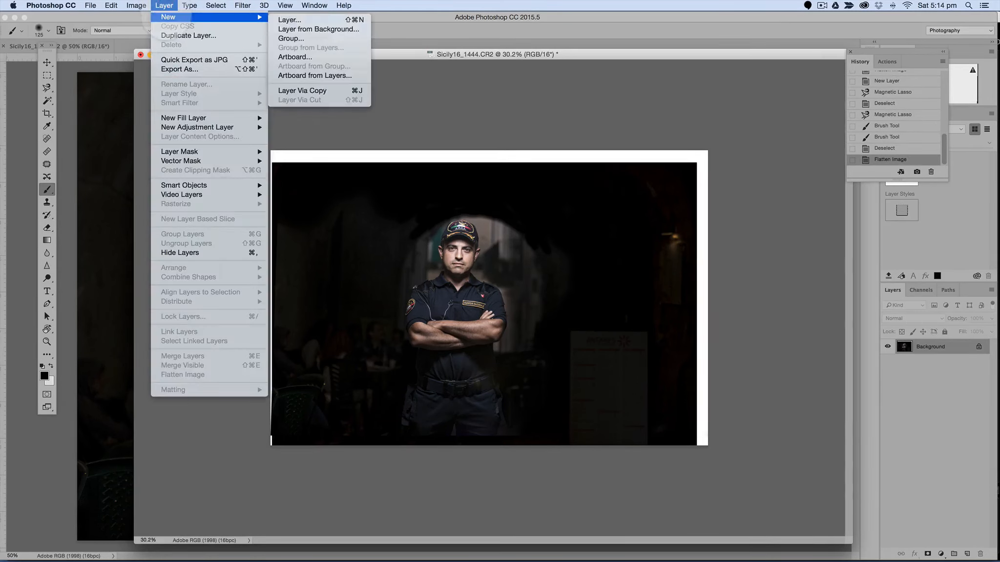
click(291, 20)
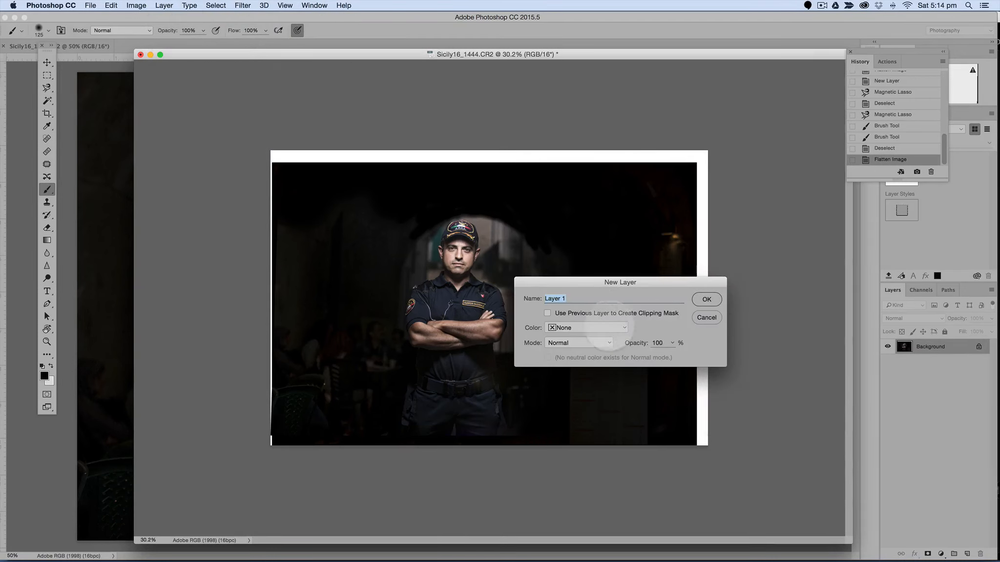
click(571, 342)
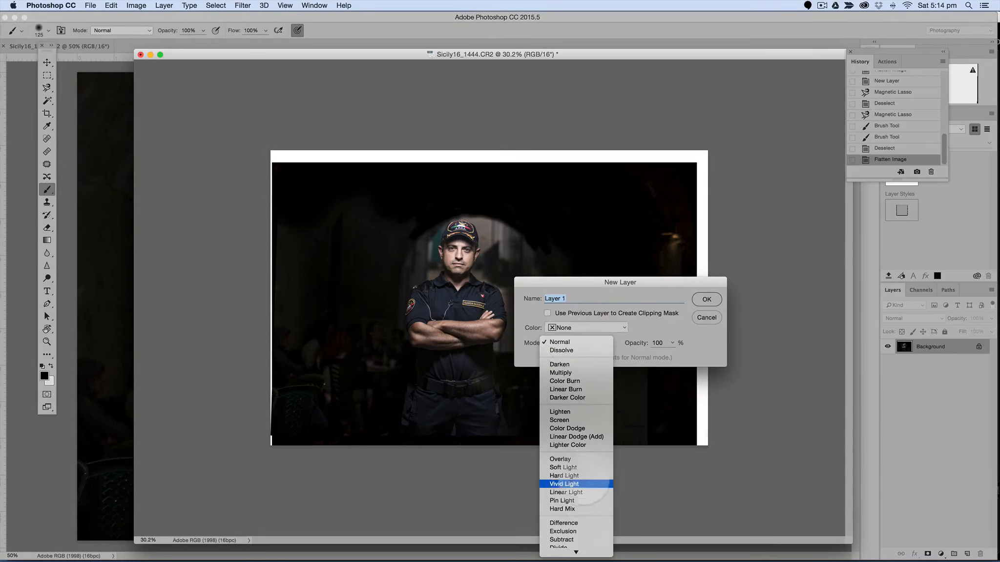
click(578, 467)
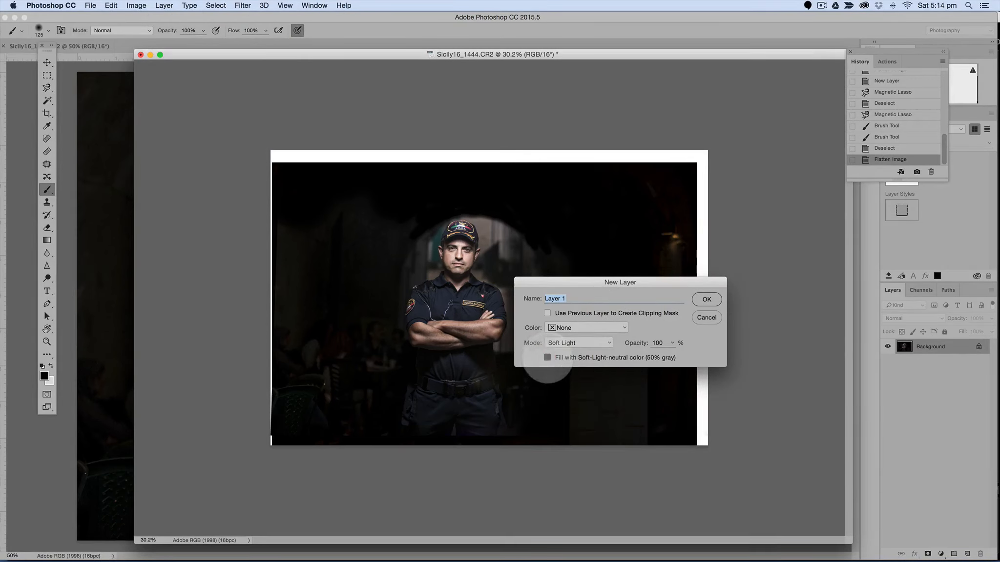
click(547, 357)
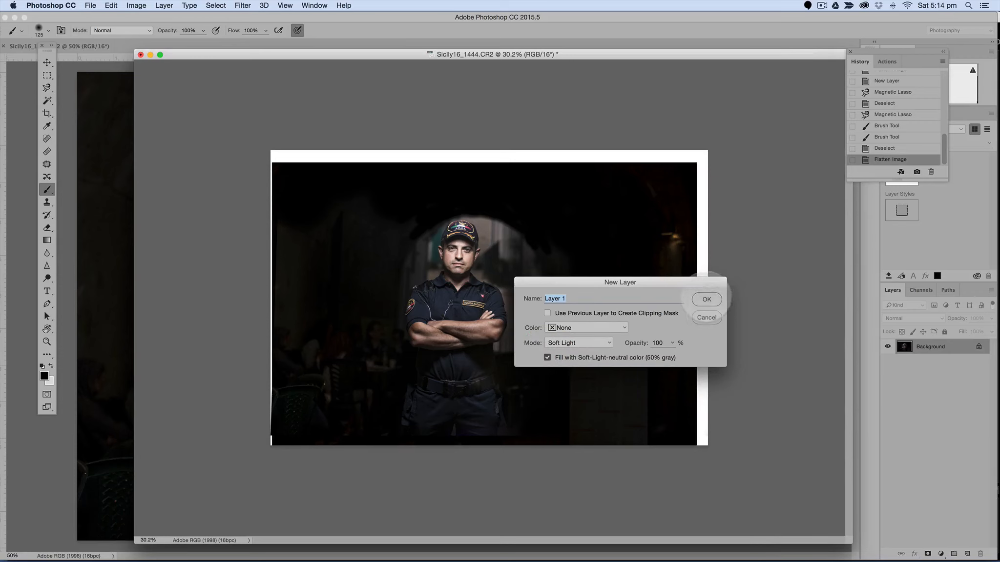
click(706, 299)
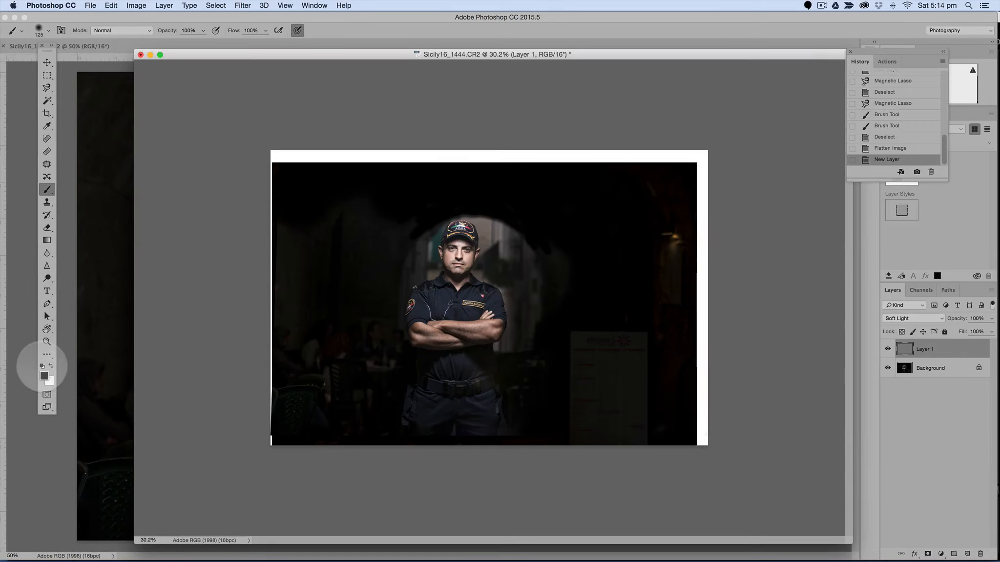
Reset the painting colors to their defaults and swap them to make white the foreground color
click(42, 366)
click(51, 365)
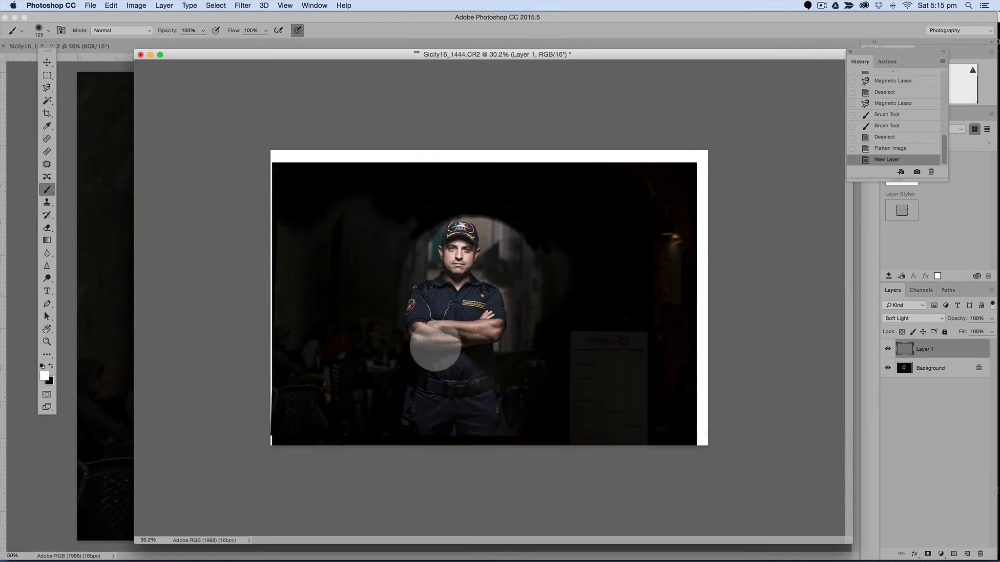
Set the brush to 800 px, 24% opacity and 26% flow, and lighten the officer's trousers with white
scroll(459, 345, up, 3)
scroll(459, 343, down, 3)
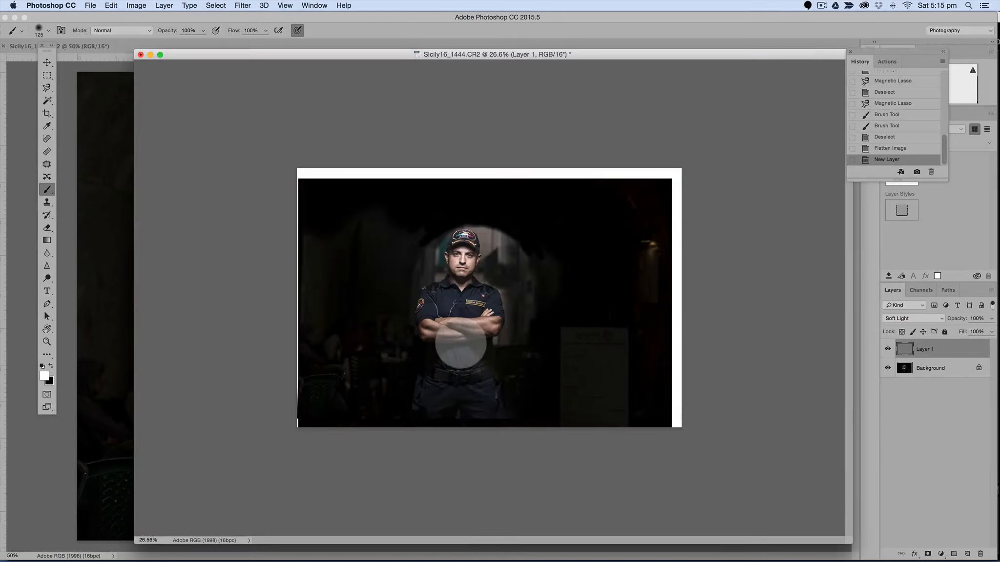
key(bracketright)
key(bracketright)
key(bracketright)
key(bracketright)
key(bracketright)
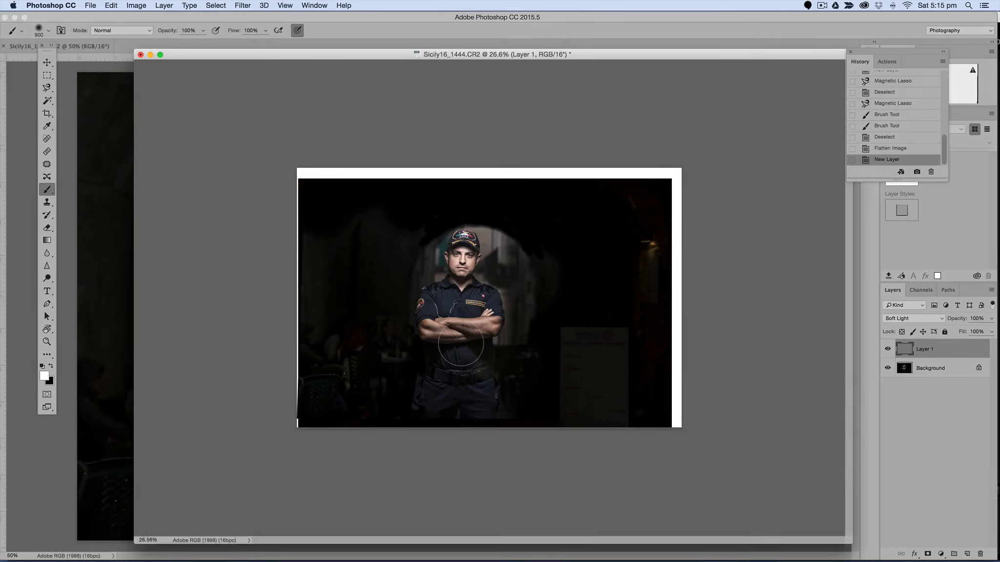
key(bracketleft)
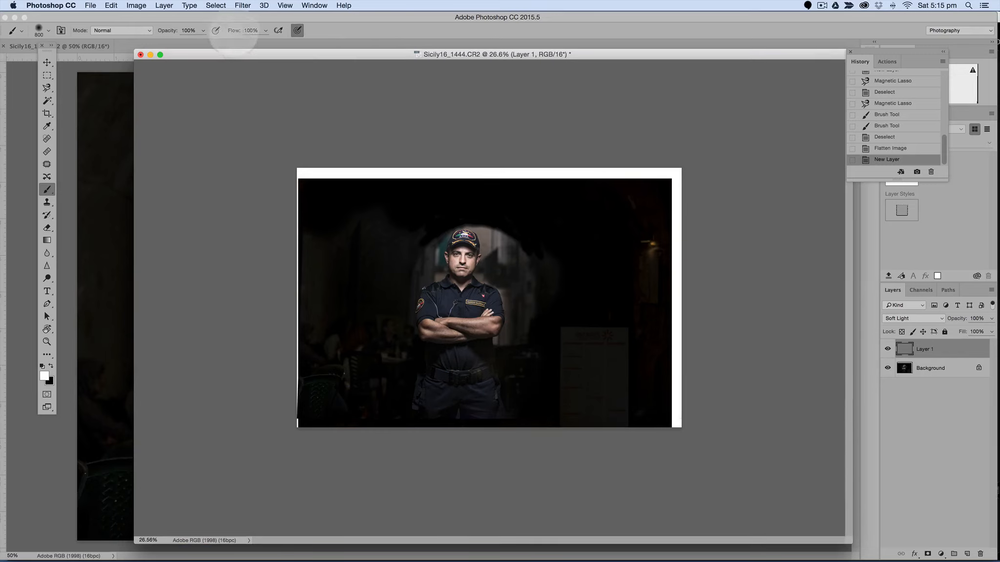
click(203, 30)
drag(202, 42, 168, 42)
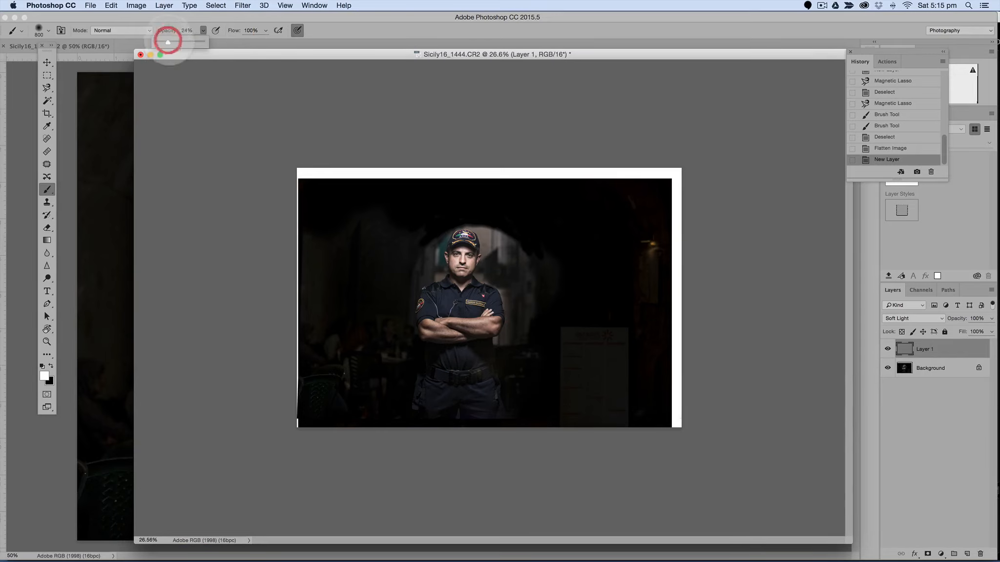
click(266, 31)
drag(267, 42, 231, 42)
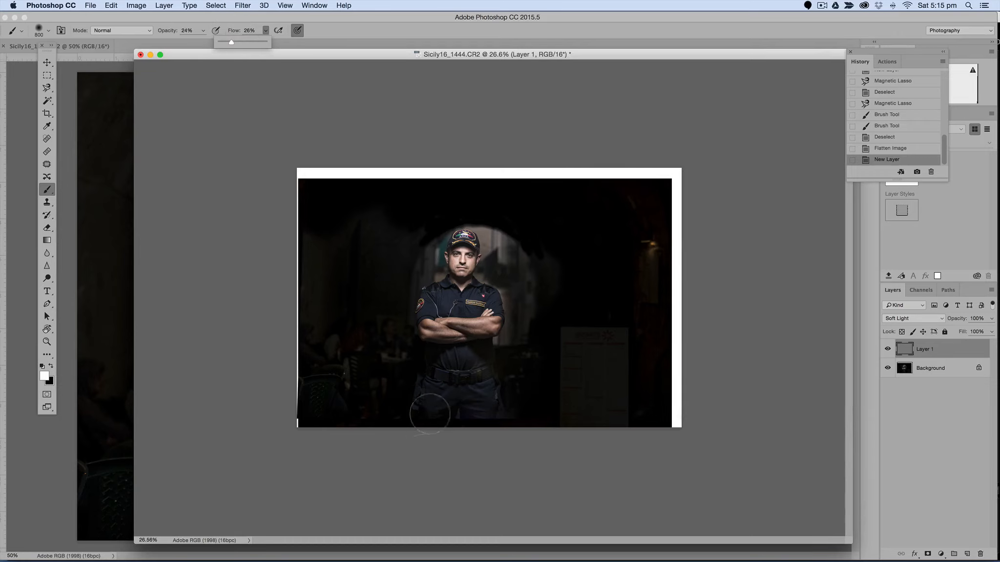
drag(430, 393, 431, 401)
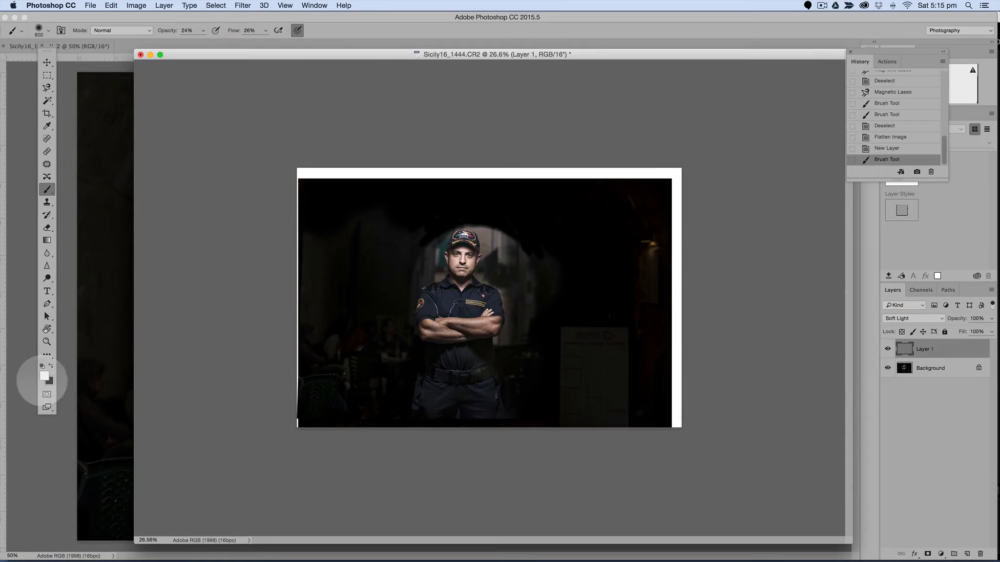
Make black the foreground color and darken the background signboard and the officer's lower shirt
click(51, 365)
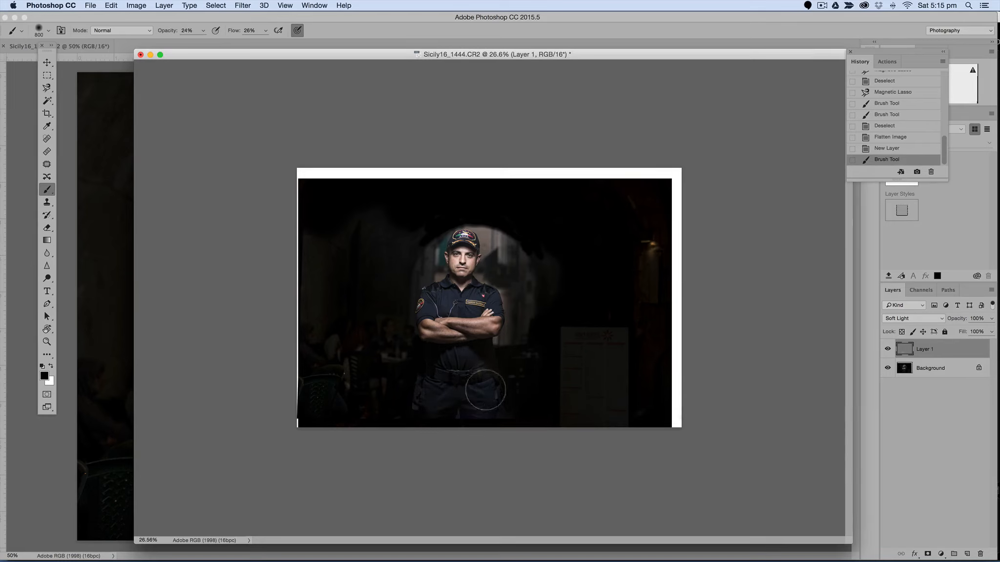
mouse_move(576, 360)
mouse_down()
mouse_move(571, 402)
mouse_move(620, 337)
mouse_move(638, 408)
mouse_move(599, 324)
mouse_move(576, 334)
mouse_move(584, 323)
mouse_move(577, 389)
mouse_move(612, 342)
mouse_move(615, 402)
mouse_move(635, 400)
mouse_move(633, 372)
mouse_up()
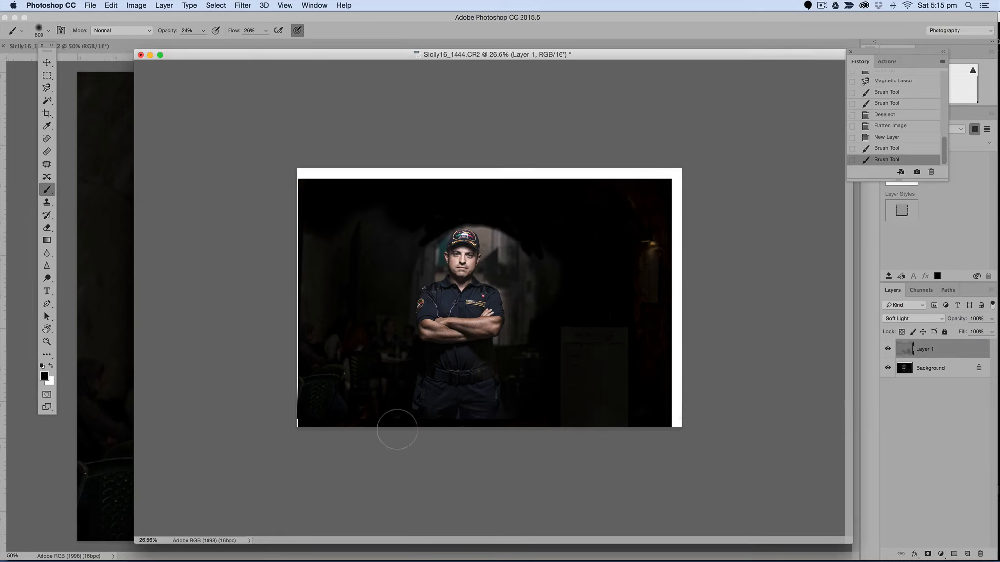
key(super+plus)
key(space)
drag(483, 344, 513, 323)
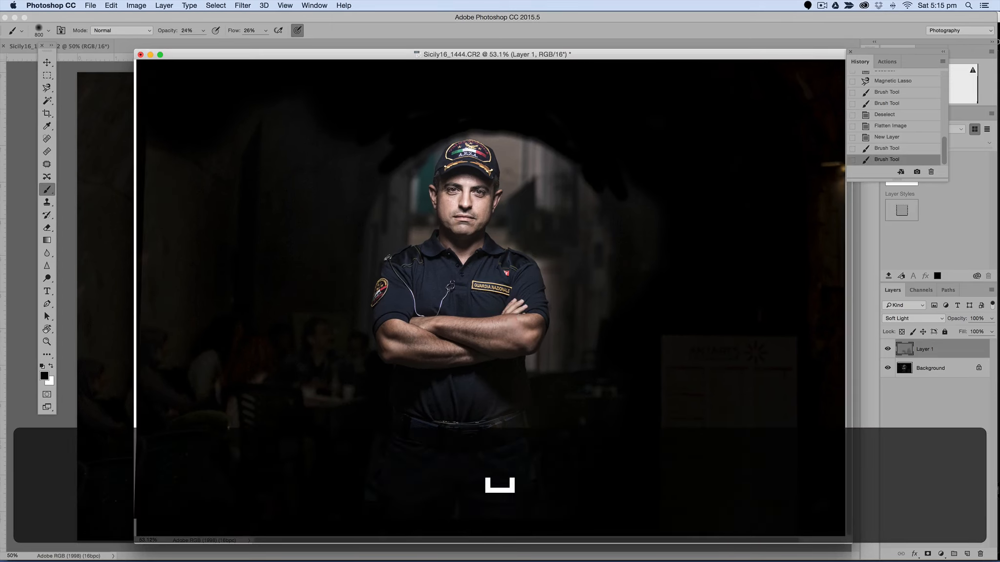
mouse_move(502, 400)
mouse_down()
mouse_move(491, 423)
mouse_move(496, 413)
mouse_up()
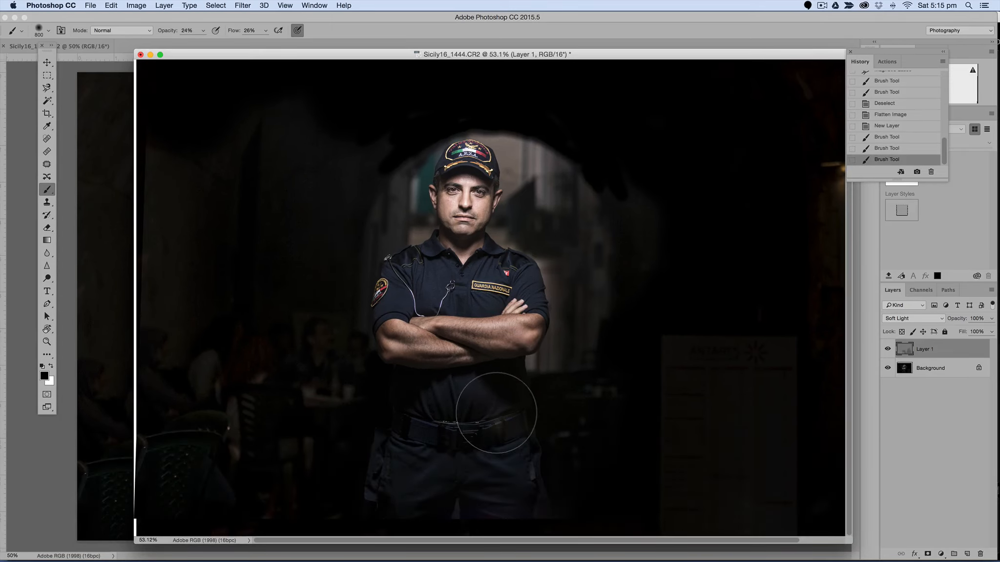
Reduce the brush to 400 px and darken the officer's lower shirt, hip and the seated figures in the background
key(bracketleft)
key(bracketleft)
key(bracketleft)
key(bracketleft)
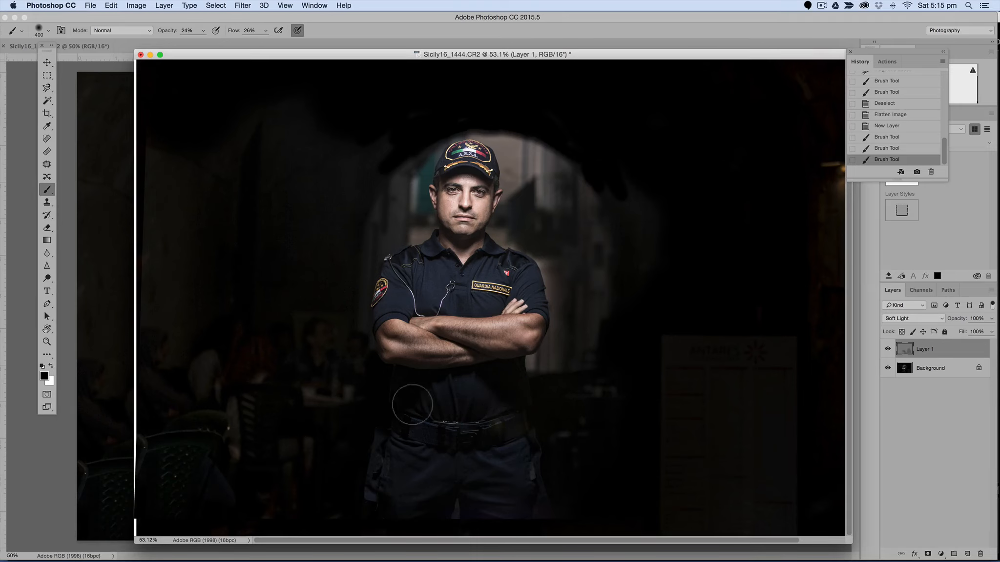
mouse_move(466, 408)
mouse_down()
mouse_move(445, 386)
mouse_move(477, 386)
mouse_up()
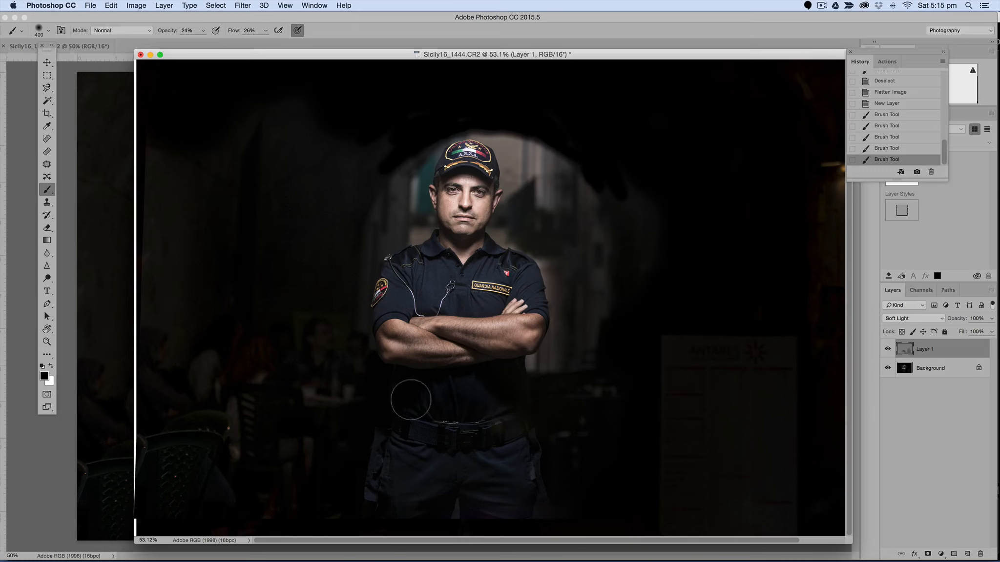
drag(410, 399, 373, 398)
mouse_move(404, 451)
mouse_down()
mouse_move(377, 478)
mouse_move(384, 492)
mouse_up()
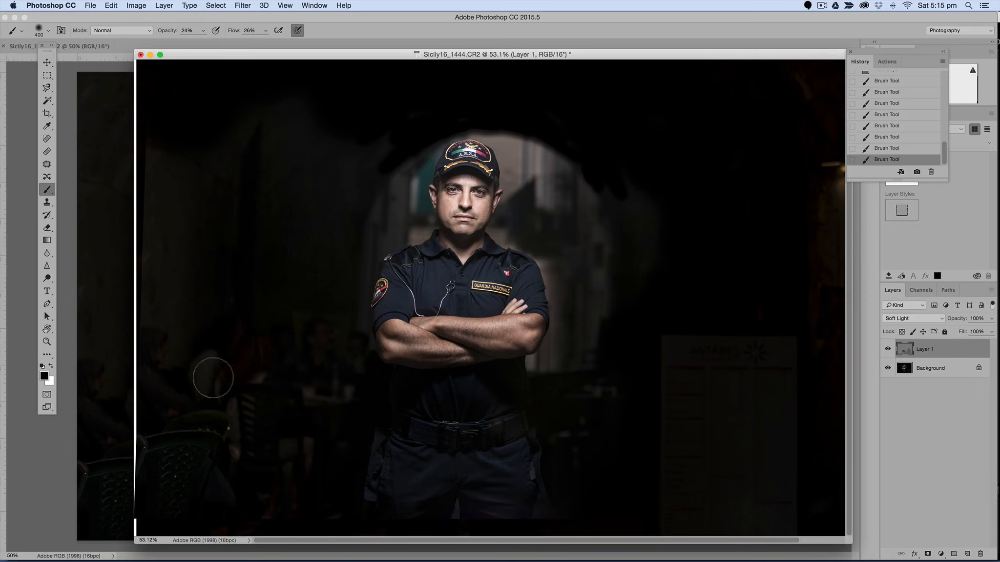
drag(225, 404, 249, 398)
mouse_move(324, 400)
mouse_down()
mouse_move(337, 389)
mouse_move(153, 347)
mouse_up()
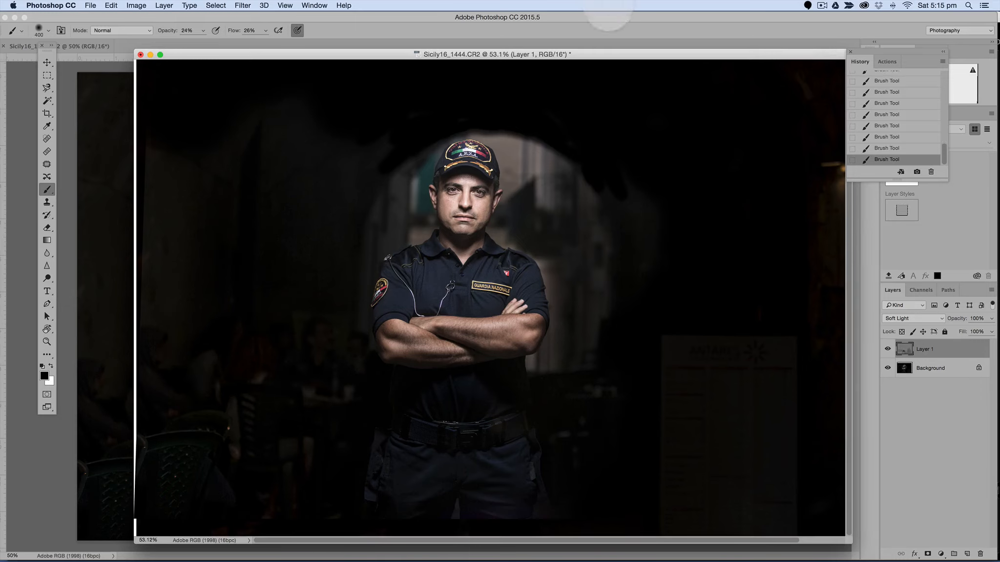
Reduce the brush to 90 px, shade the crossed arms with black, and swap to white for their highlights
scroll(732, 150, down, 3)
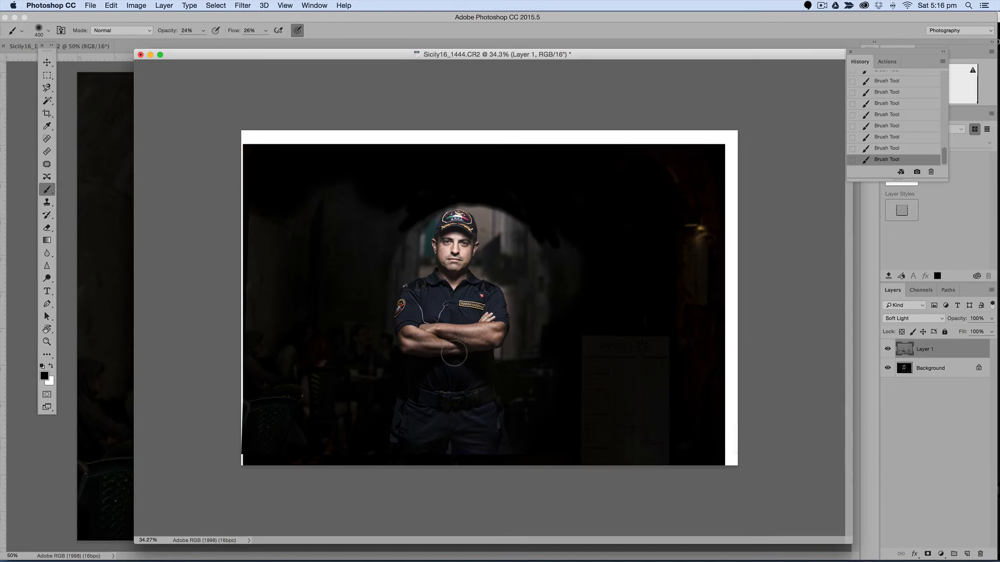
scroll(454, 354, up, 5)
scroll(410, 362, up, 3)
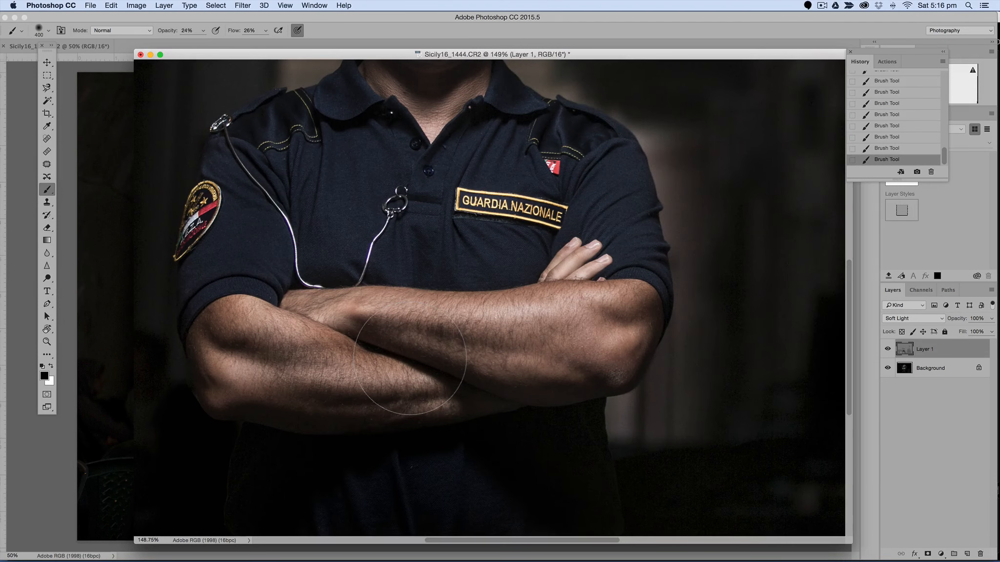
key(bracketleft)
key(bracketleft)
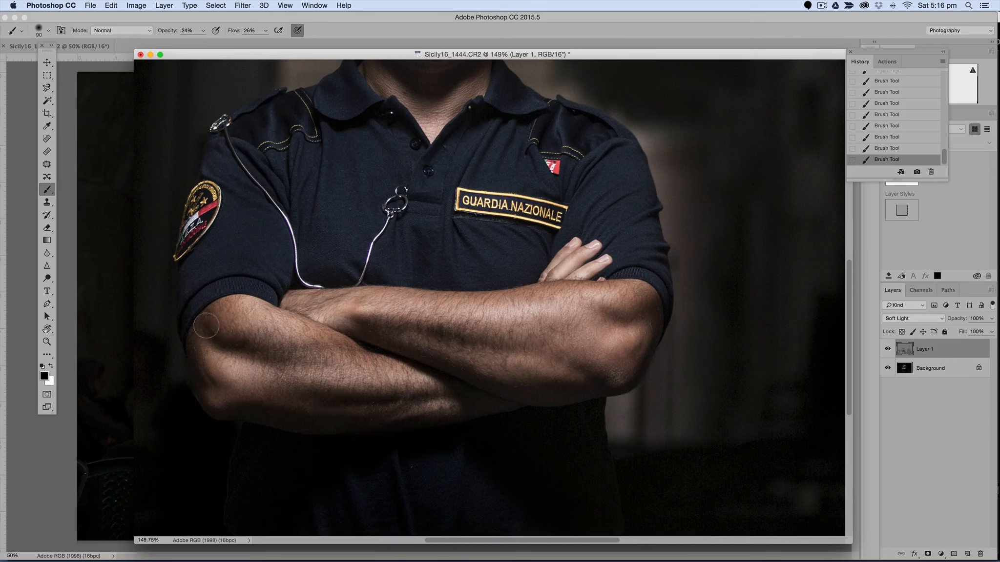
click(51, 365)
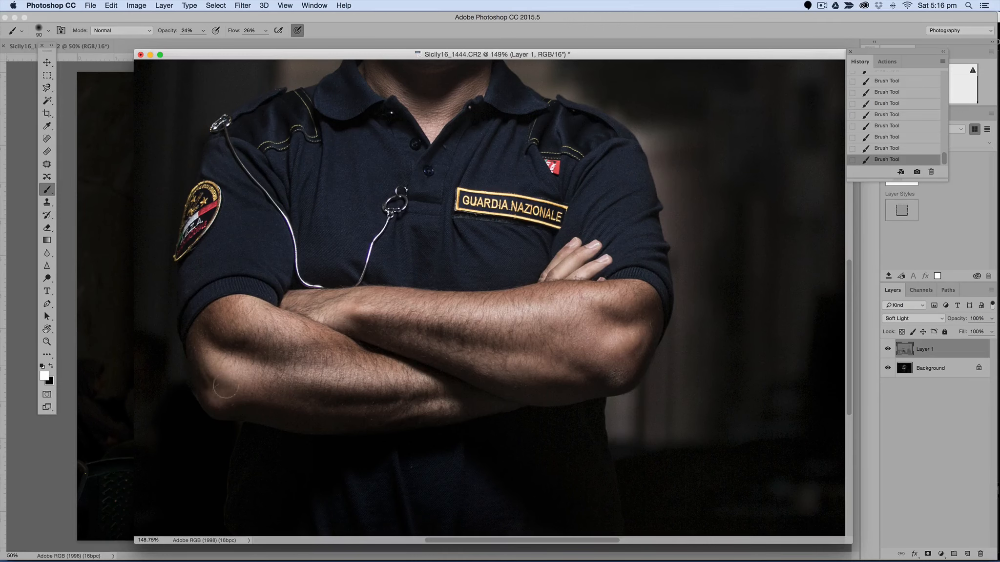
Toggle Layer 1's visibility to compare the crossed arms before and after the light shaping
key(space)
drag(447, 234, 452, 157)
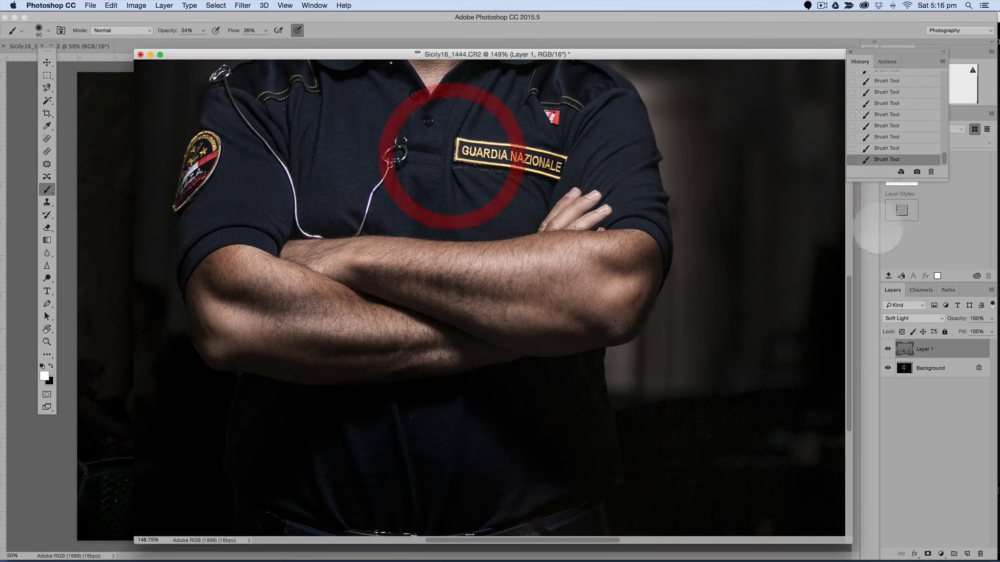
click(887, 346)
click(888, 346)
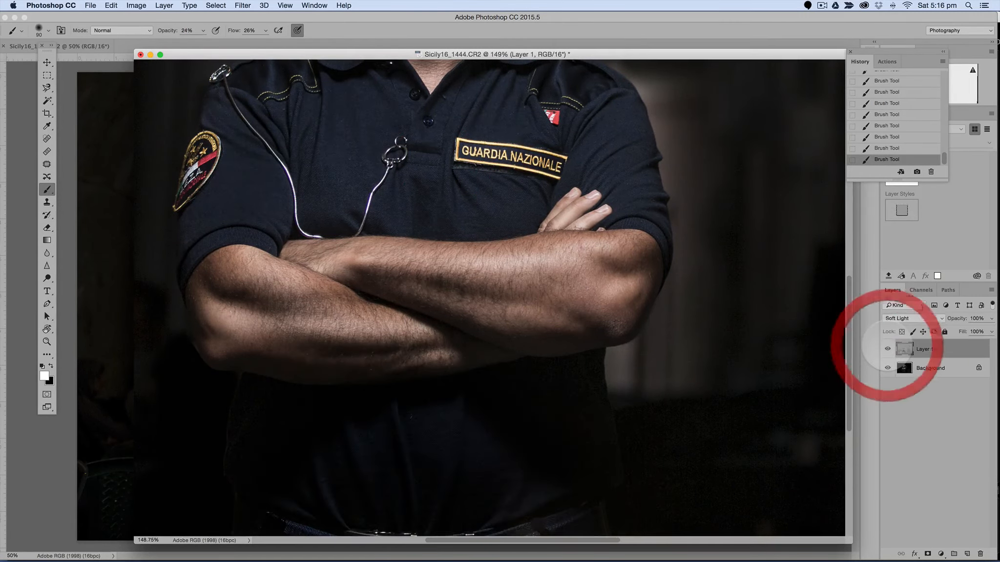
click(887, 348)
click(888, 348)
Swap the foreground color to black and darken the chest and sleeves of the officer's shirt
key(super+0)
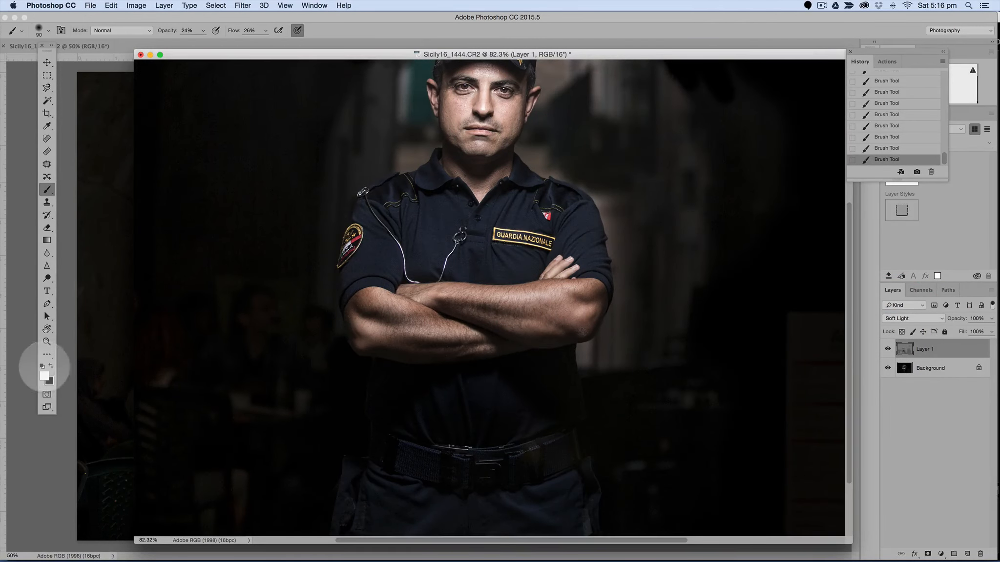
click(50, 365)
click(507, 213)
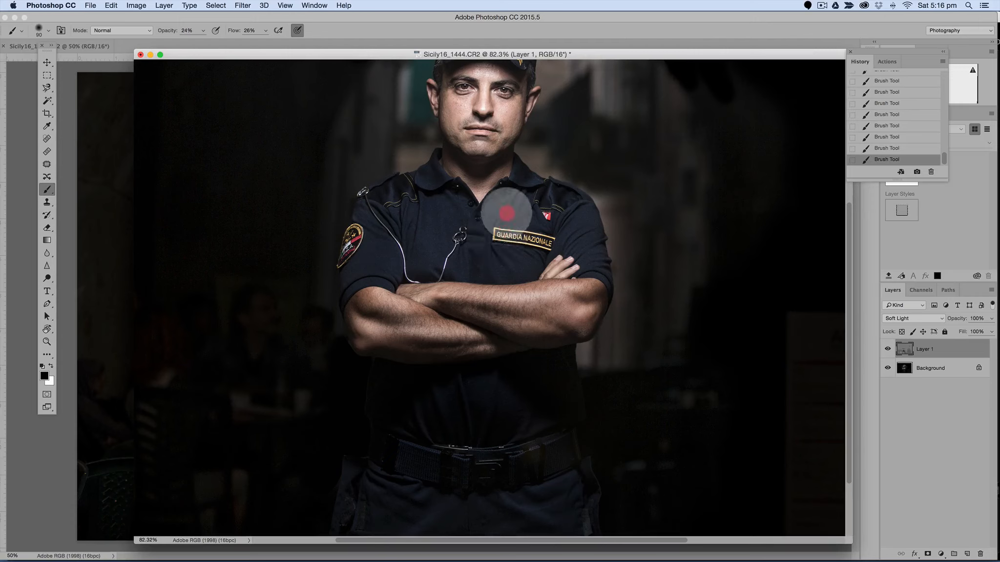
mouse_move(506, 212)
mouse_down()
mouse_move(559, 206)
mouse_move(588, 217)
mouse_up()
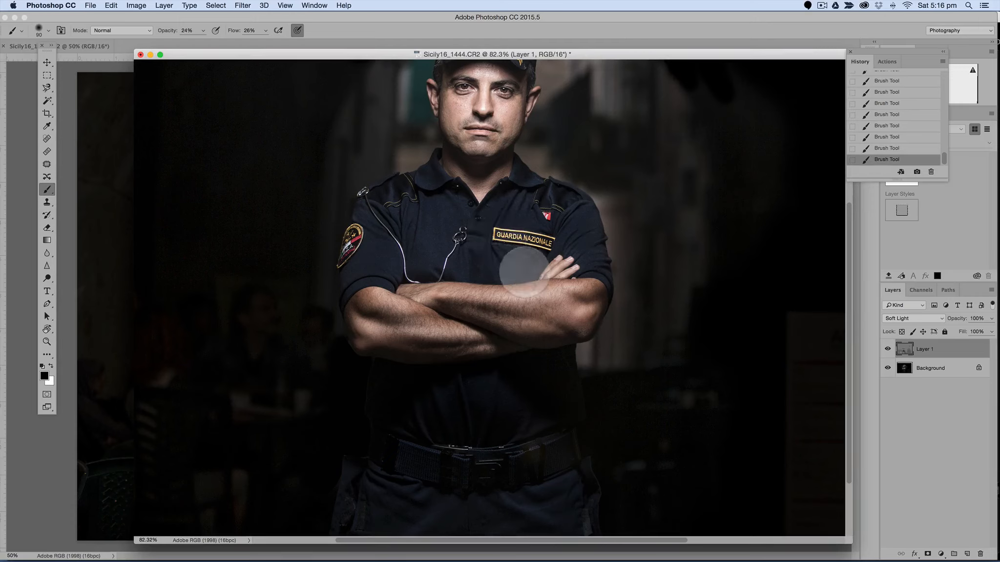
mouse_move(439, 256)
mouse_down()
mouse_move(464, 237)
mouse_move(457, 266)
mouse_move(449, 225)
mouse_move(418, 256)
mouse_move(430, 273)
mouse_move(408, 269)
mouse_move(405, 228)
mouse_move(383, 226)
mouse_up()
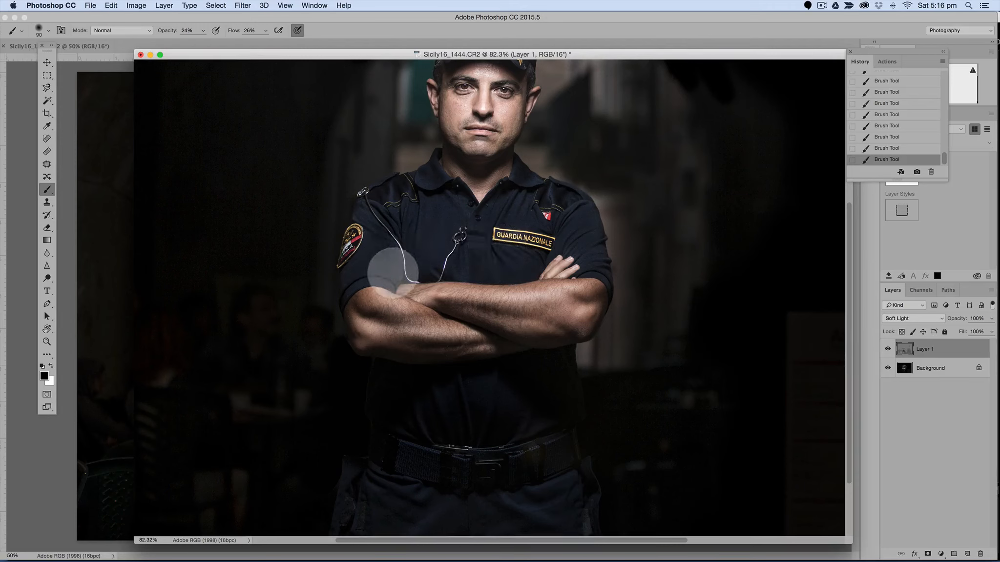
Enlarge the brush to 900 px and paint black over the officer's face on the Soft Light layer
key(space)
drag(542, 141, 544, 232)
scroll(570, 230, up, 8)
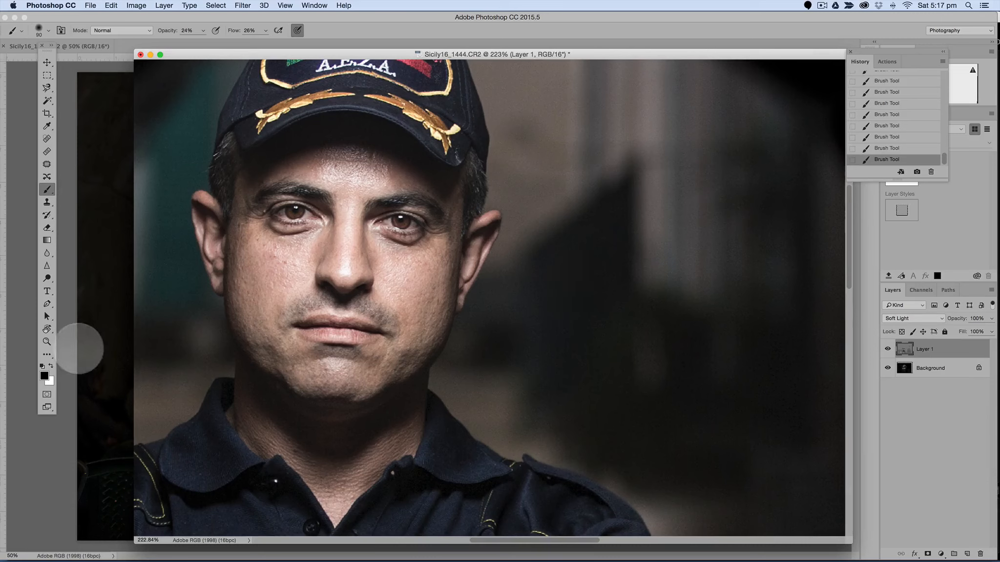
key(bracketright)
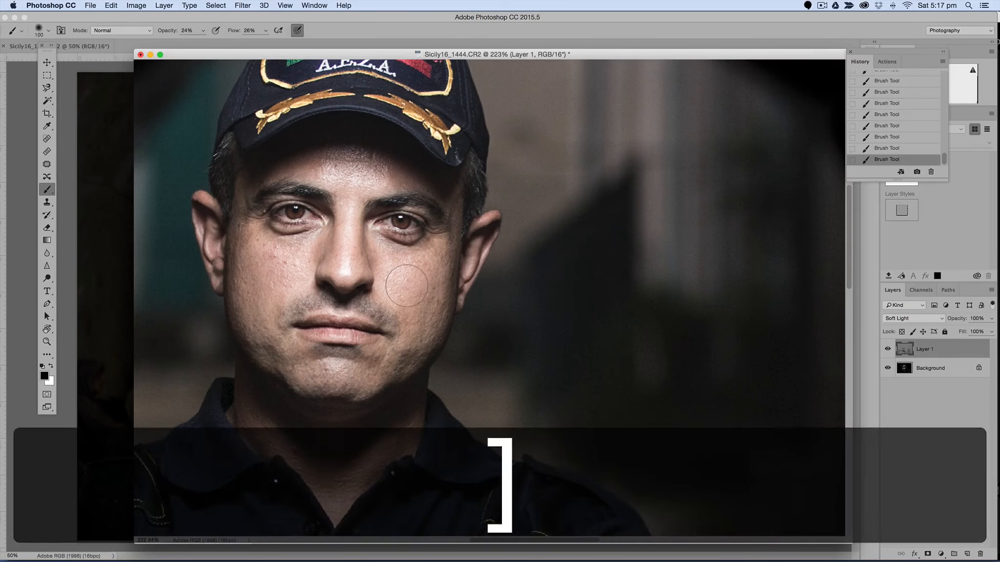
key(bracketright)
key(bracketright)
key(bracketright)
key(bracketright)
key(bracketright)
key(bracketright)
key(bracketright)
key(bracketright)
key(bracketright)
key(bracketright)
key(bracketright)
click(409, 289)
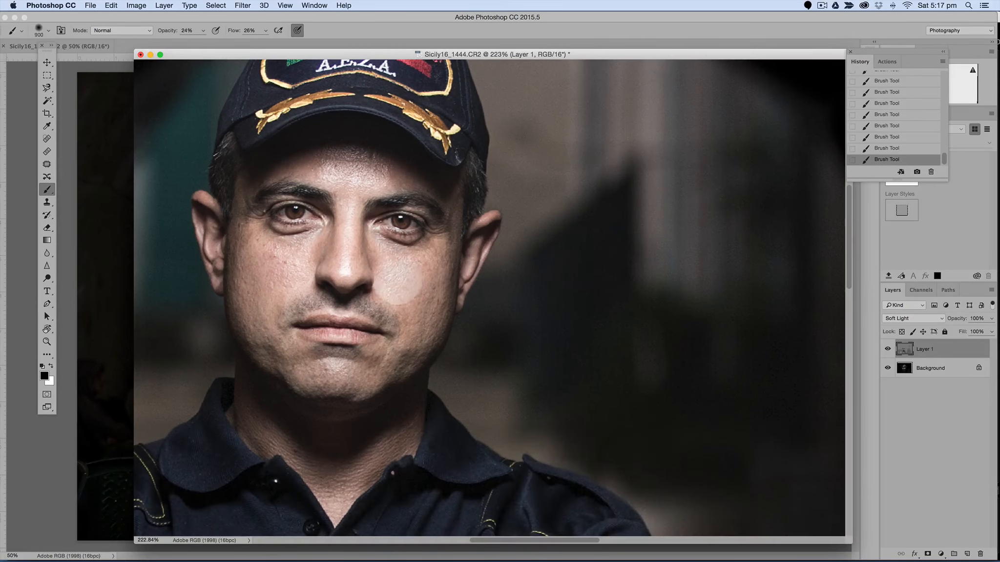
mouse_move(384, 273)
mouse_down()
mouse_move(399, 299)
mouse_move(382, 315)
mouse_move(390, 302)
mouse_move(380, 293)
mouse_move(323, 285)
mouse_up()
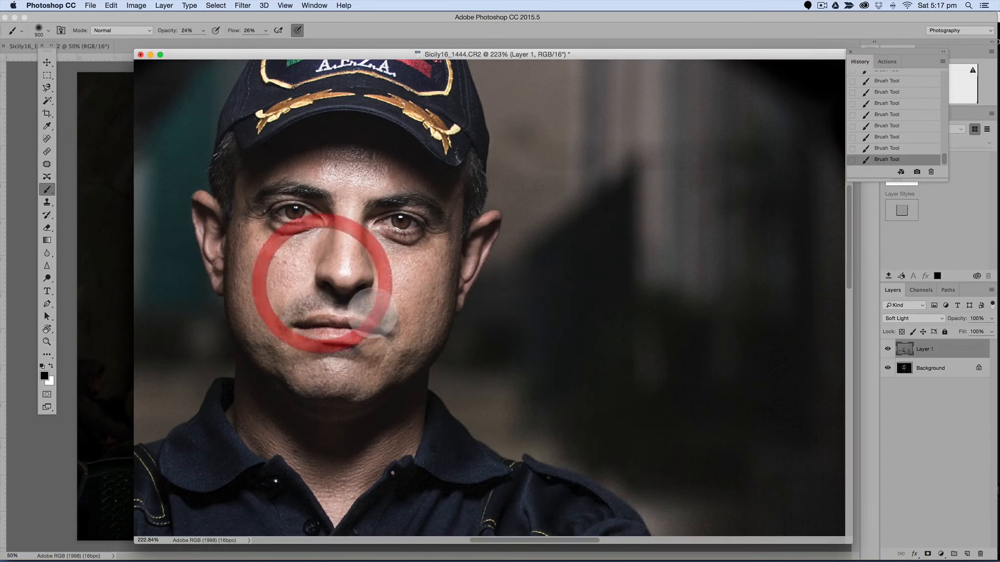
click(345, 314)
Flatten the image, merging the Soft Light layer into the Background
key(super+0)
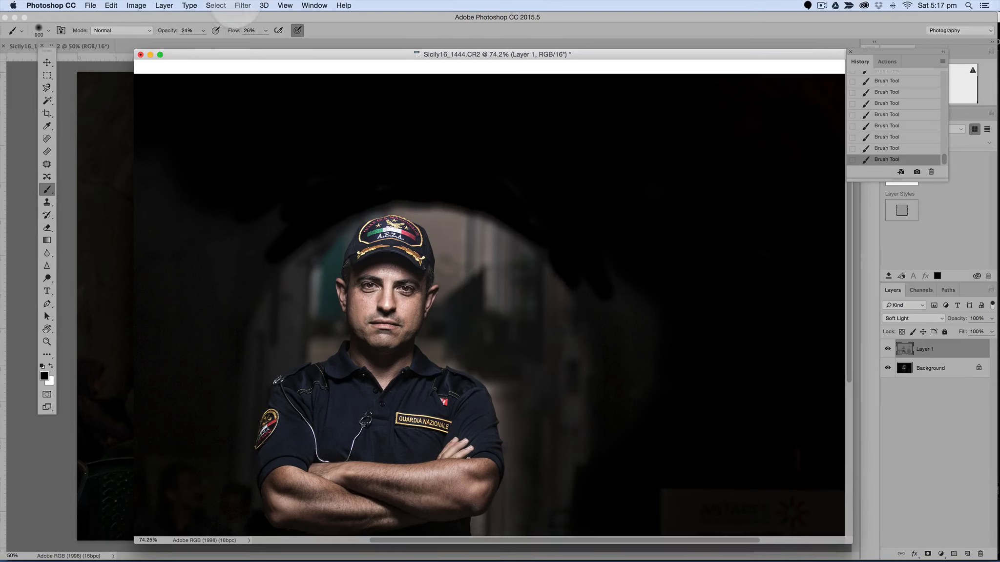
click(164, 5)
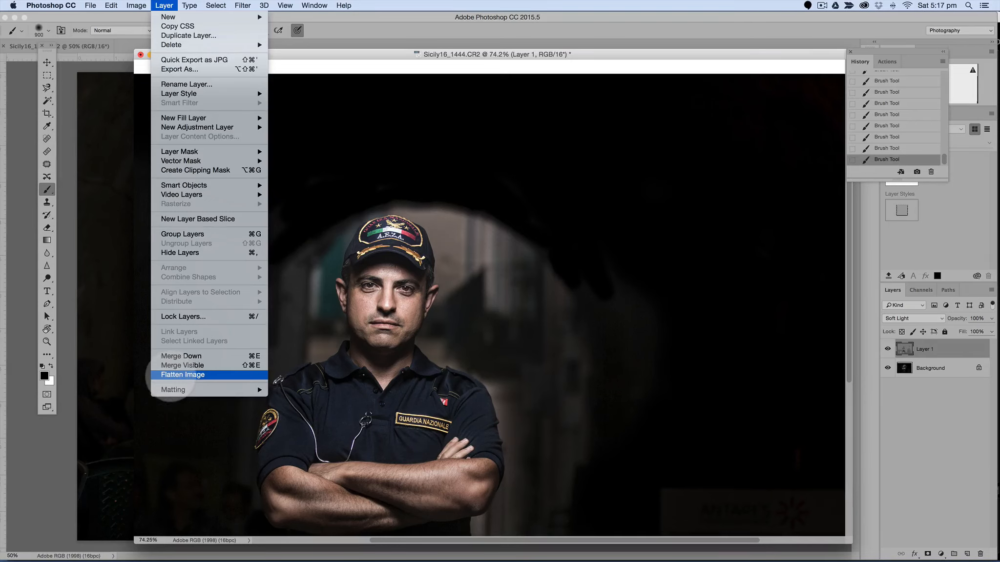
click(172, 374)
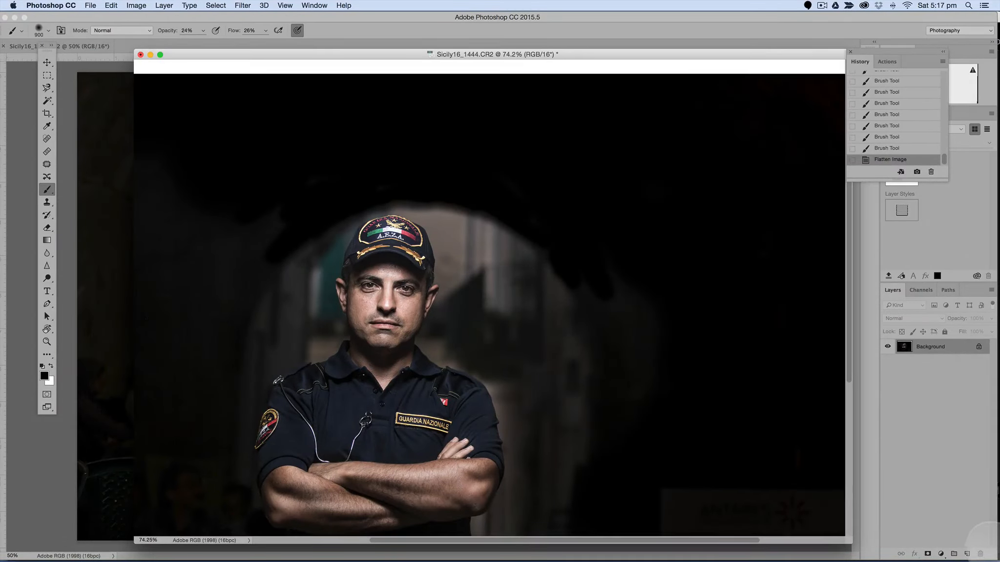
Add a new empty layer in Normal mode above the flattened Background
click(967, 554)
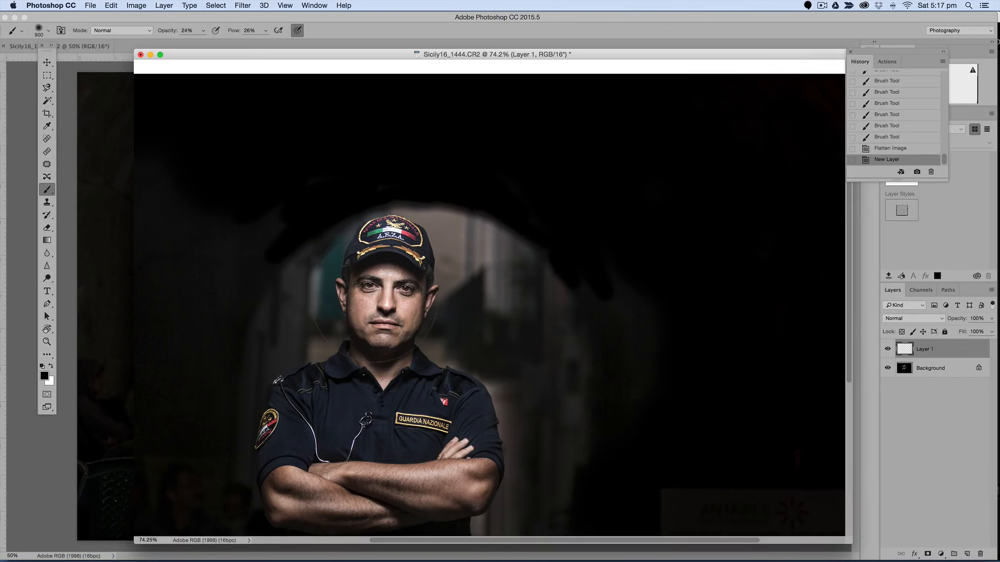
scroll(376, 285, up, 5)
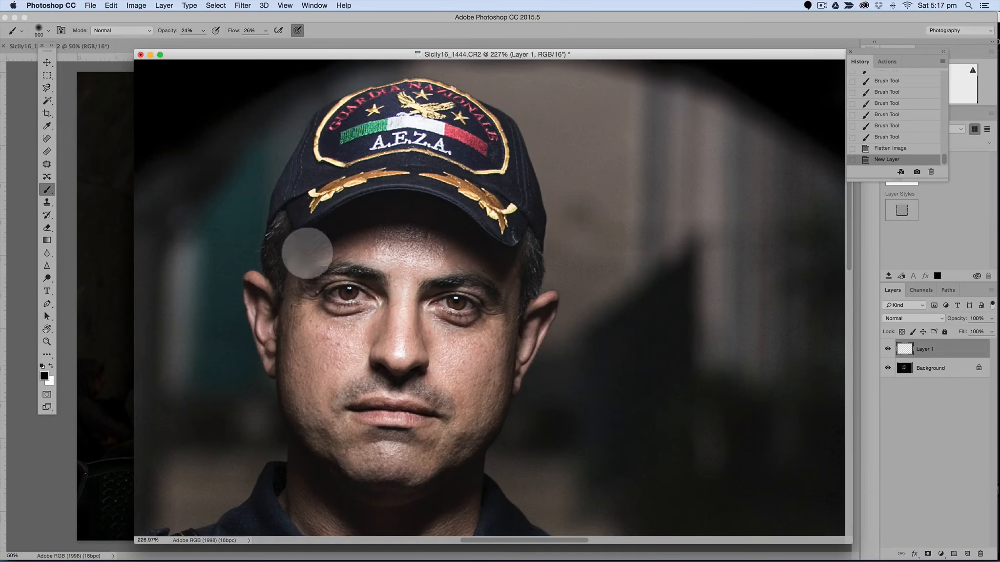
scroll(422, 248, up, 3)
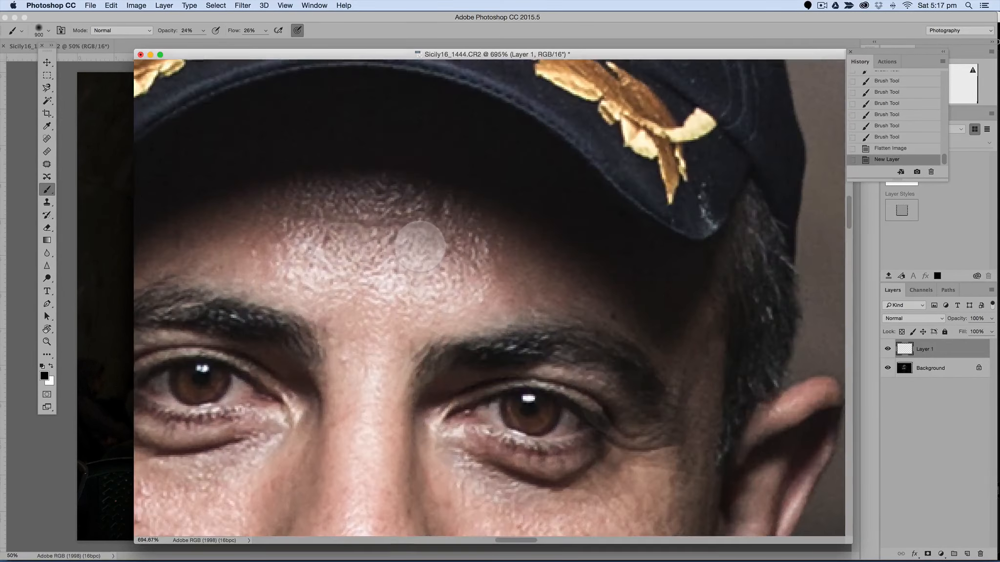
scroll(420, 232, down, 3)
scroll(320, 427, up, 3)
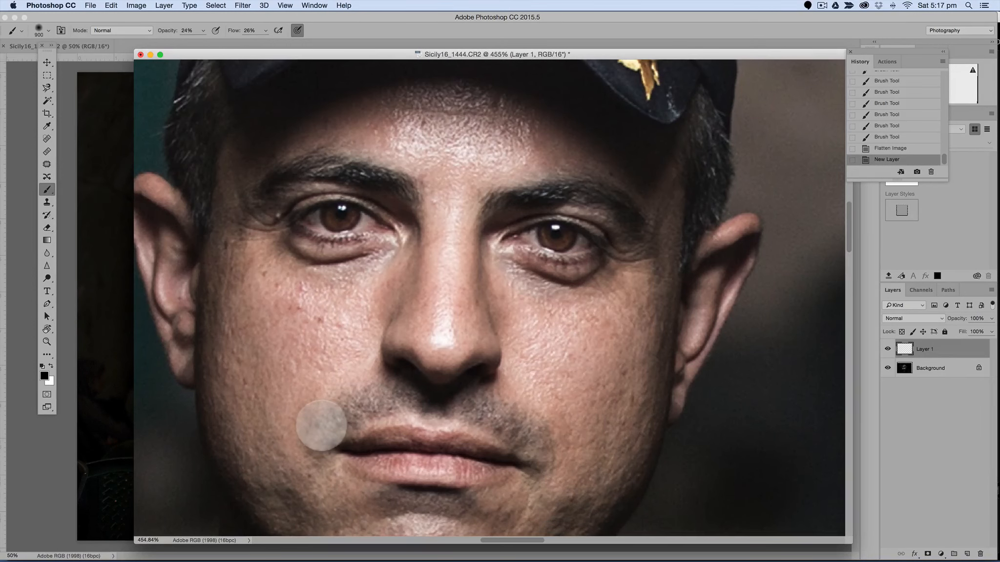
Sample a skin tone from the nose, shrink the brush, and paint over the shiny highlight on the nose on Layer 1
key(alt)
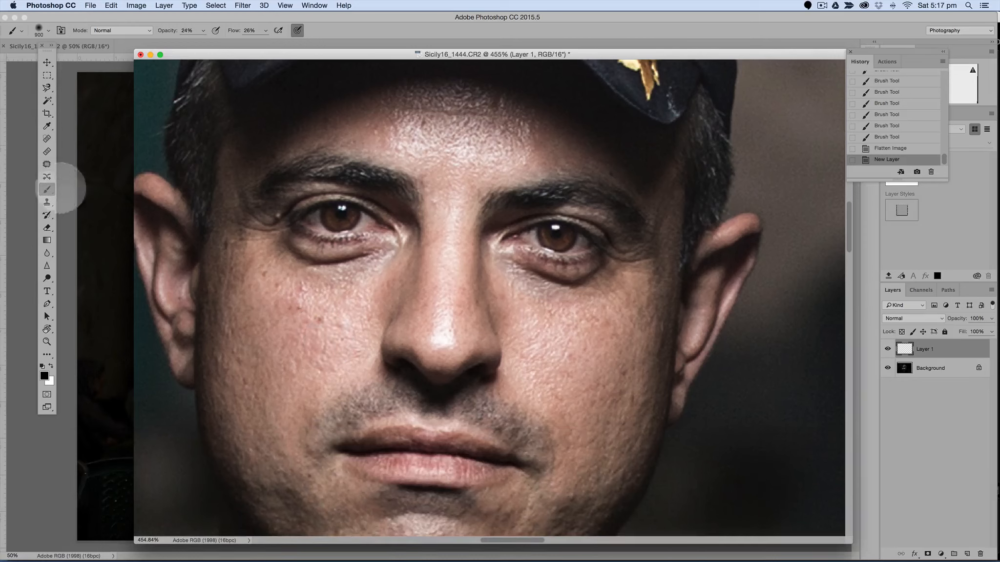
key(alt)
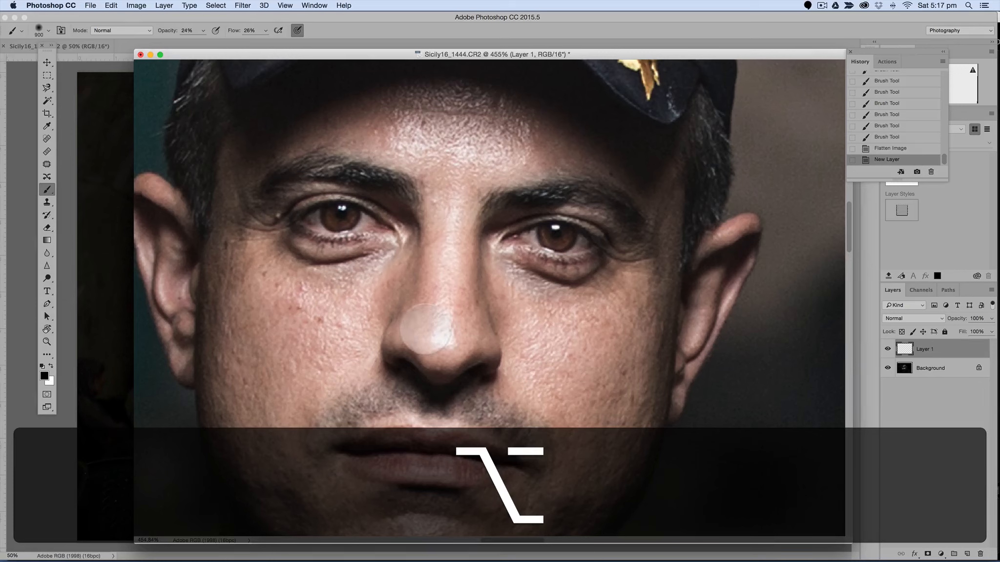
alt+click(419, 326)
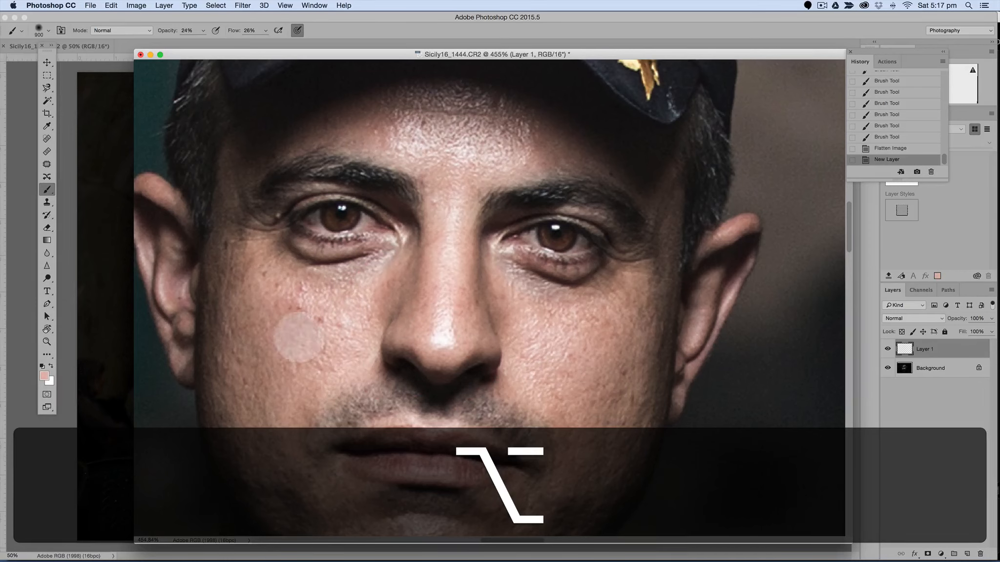
key(bracketleft)
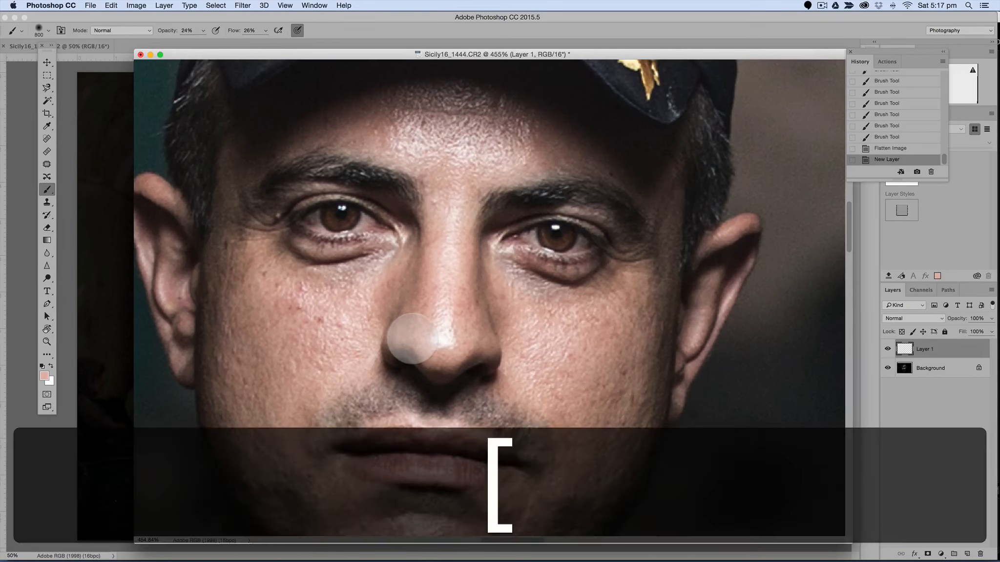
key(bracketleft)
key(bracketleft)
key(bracketleft)
key(bracketleft)
key(bracketleft)
key(bracketleft)
key(bracketleft)
key(bracketleft)
key(bracketleft)
key(bracketleft)
key(bracketleft)
key(bracketleft)
key(bracketleft)
key(bracketleft)
key(bracketleft)
key(bracketleft)
key(bracketleft)
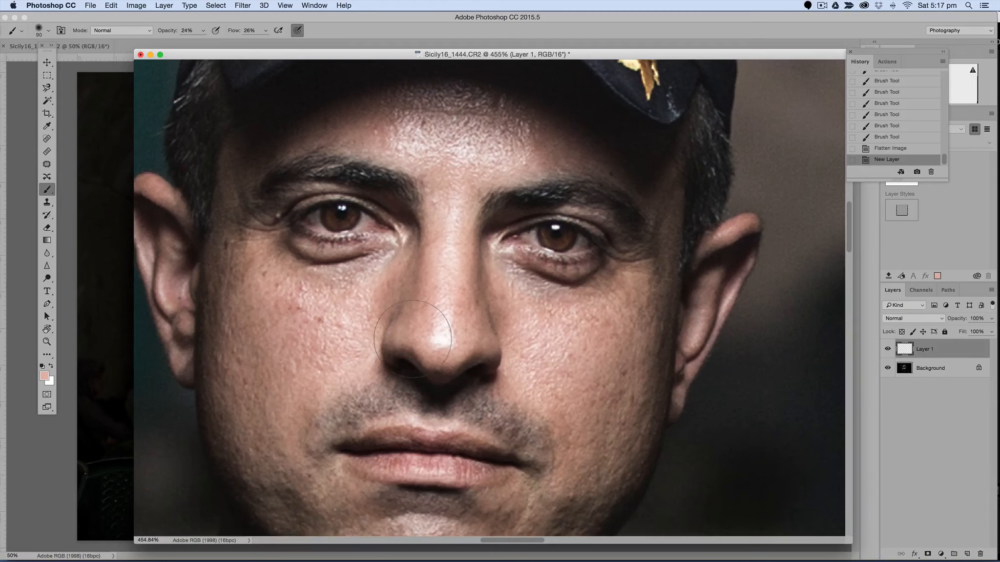
drag(411, 339, 435, 331)
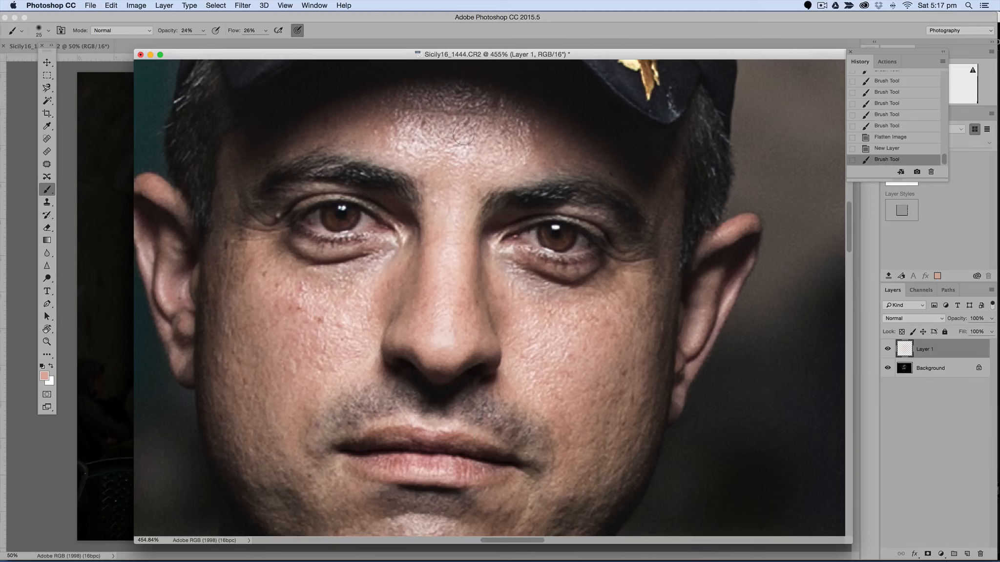
Paint sampled skin tone over the shiny highlights on the middle of the forehead and between the eyebrows
drag(463, 136, 444, 149)
alt+click(450, 172)
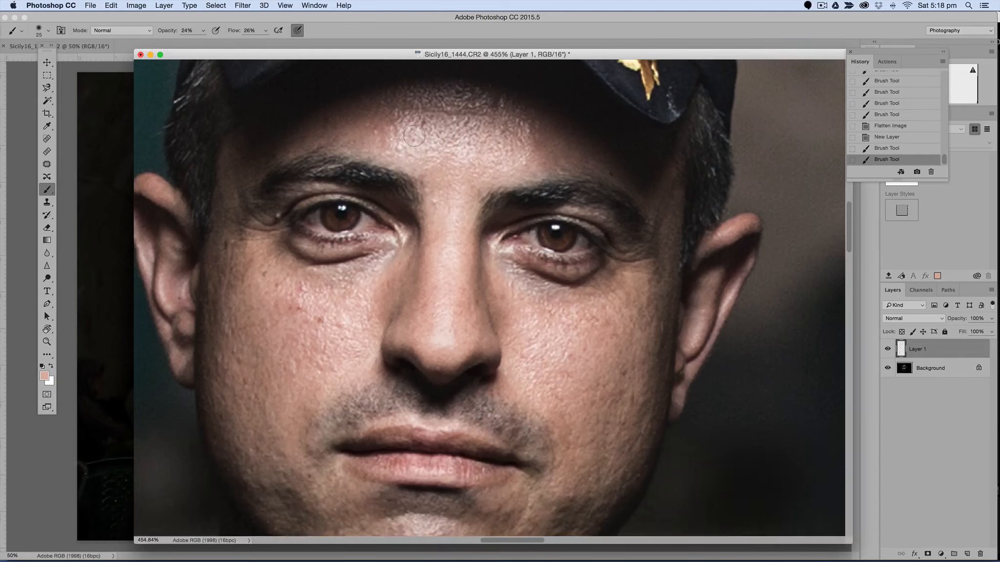
mouse_move(443, 100)
mouse_down()
mouse_move(453, 124)
mouse_move(430, 145)
mouse_move(409, 132)
mouse_up()
alt+click(455, 167)
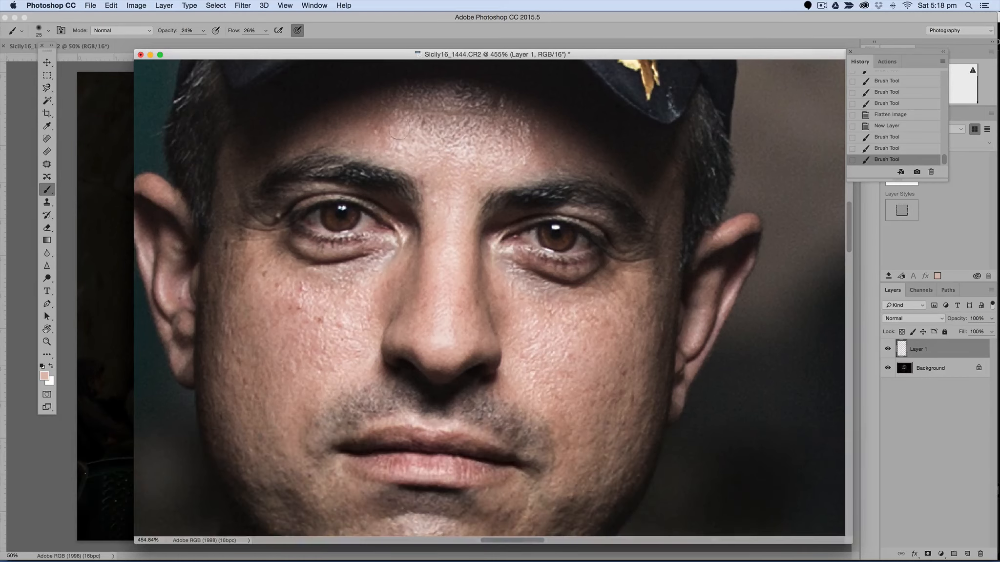
Resample nearby skin tones and paint over the highlights and red blemishes on both cheeks
drag(514, 326, 535, 352)
alt+click(522, 317)
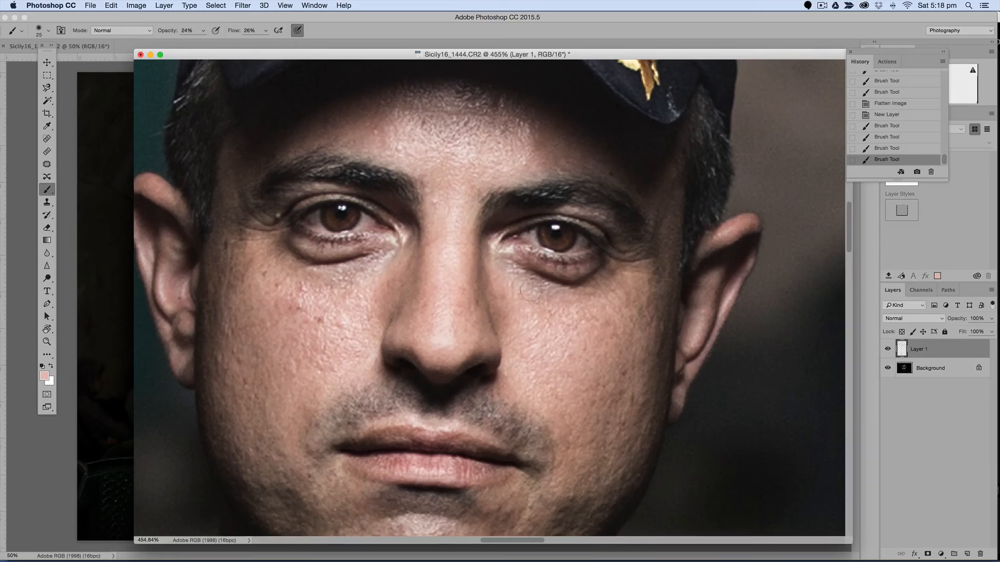
alt+click(326, 357)
mouse_move(337, 353)
mouse_down()
mouse_move(369, 333)
mouse_move(357, 371)
mouse_up()
alt+click(369, 293)
click(321, 308)
alt+click(296, 336)
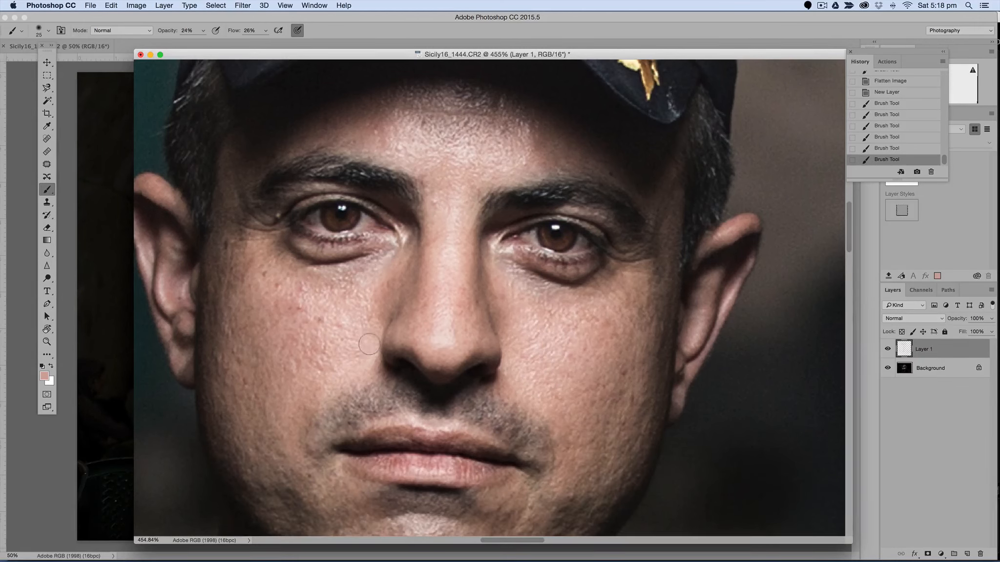
click(267, 264)
click(427, 320)
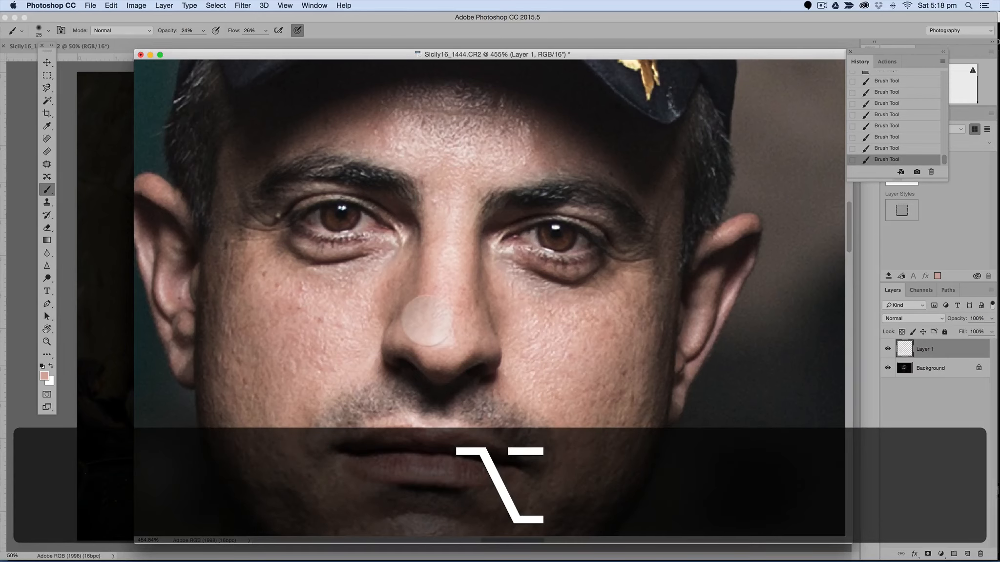
Sample local skin tones and soften the shiny spots on the chin, nose tip and adjacent cheek
key(space)
drag(440, 307, 435, 92)
alt+click(365, 351)
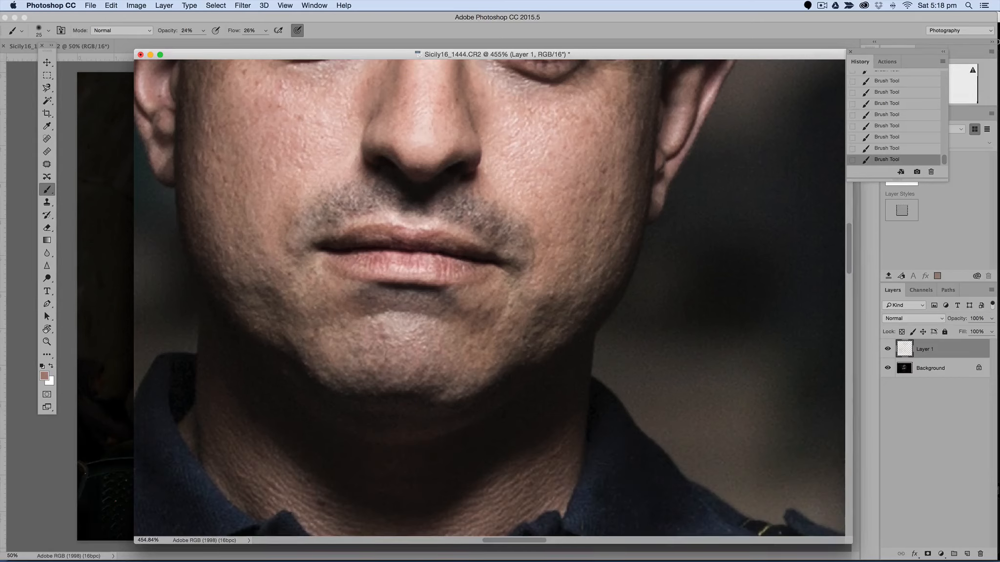
alt+click(443, 118)
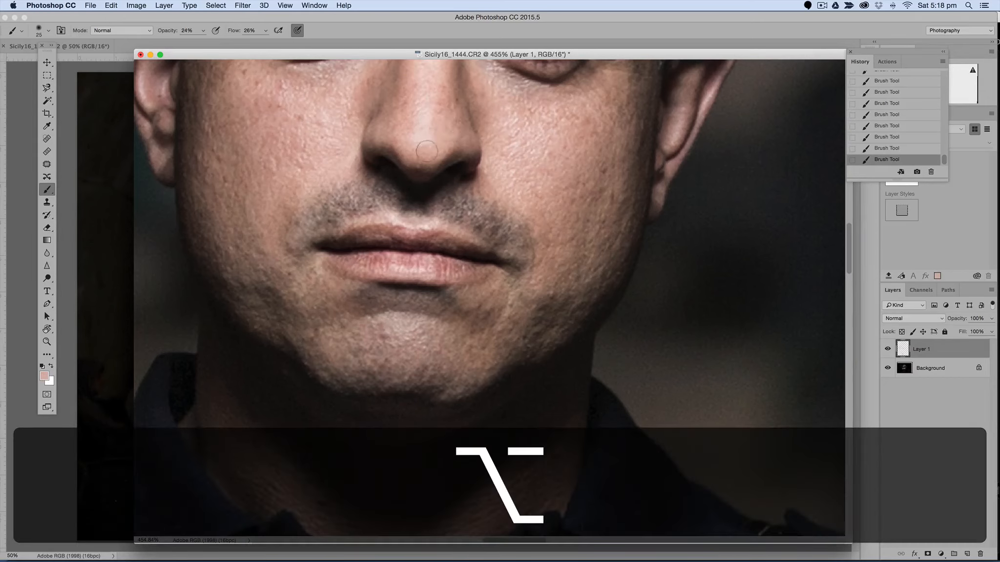
alt+click(521, 164)
key(space)
drag(521, 159, 532, 372)
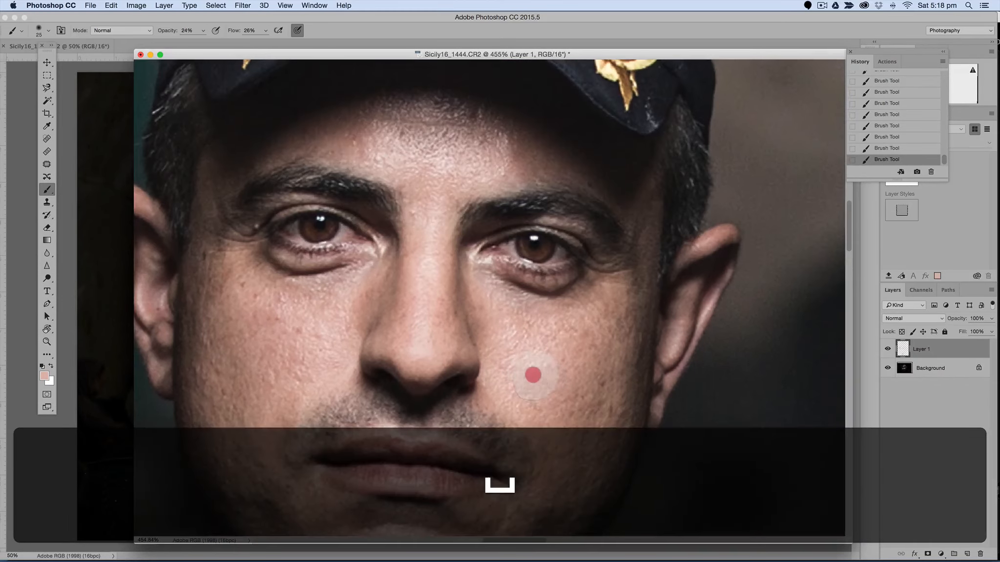
Even out the forehead with sampled brow and forehead tones, comparing the face with Layer 1 hidden and shown
click(887, 348)
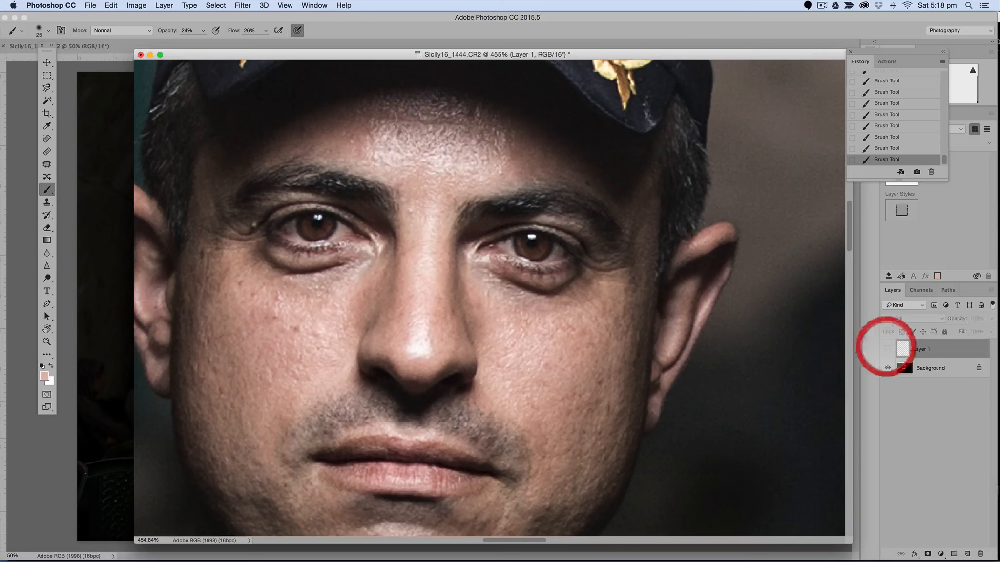
click(887, 349)
alt+click(520, 156)
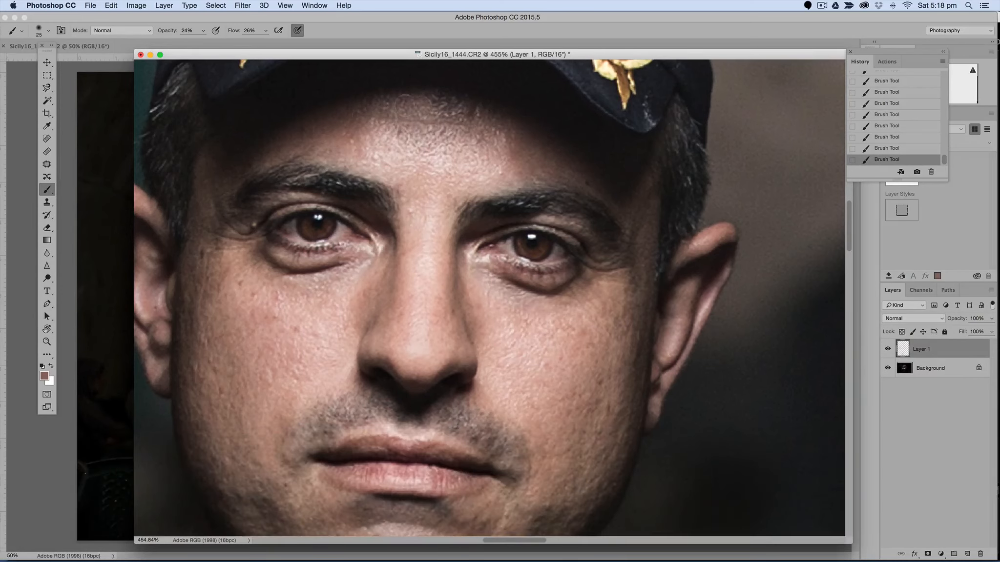
alt+click(457, 195)
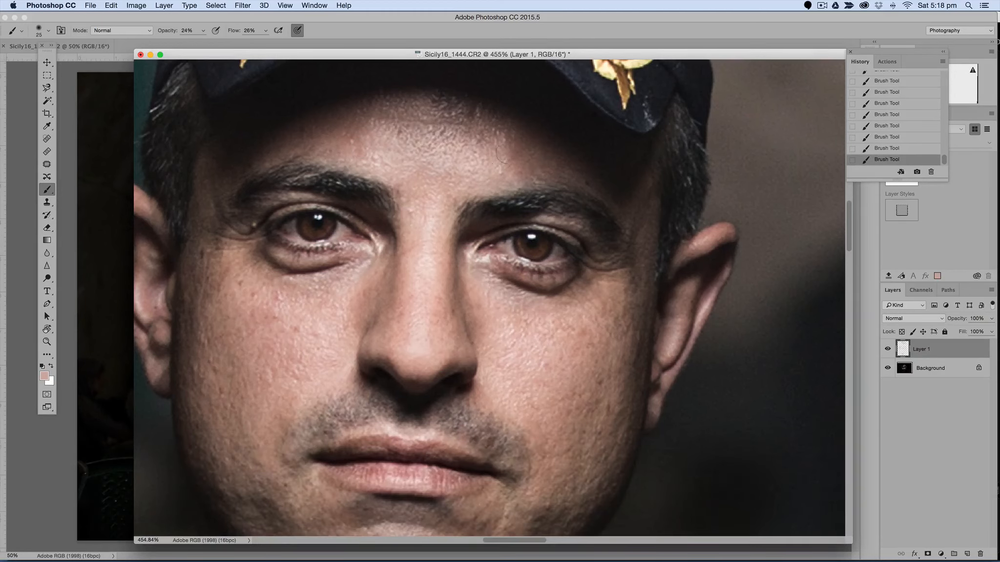
click(887, 348)
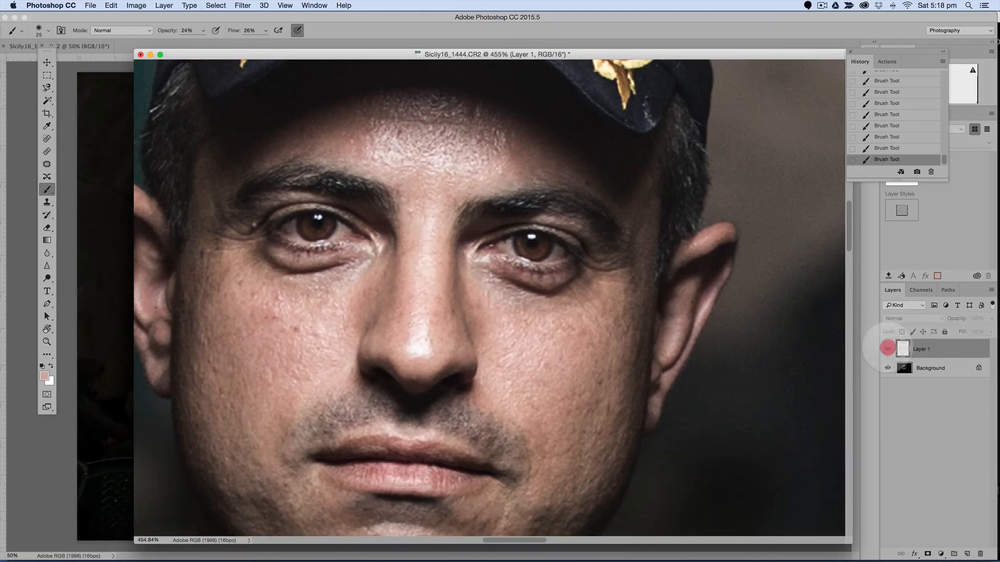
click(887, 348)
Sample the iris color and set the foreground color to a lighter brown, #5d453e
scroll(442, 267, up, 5)
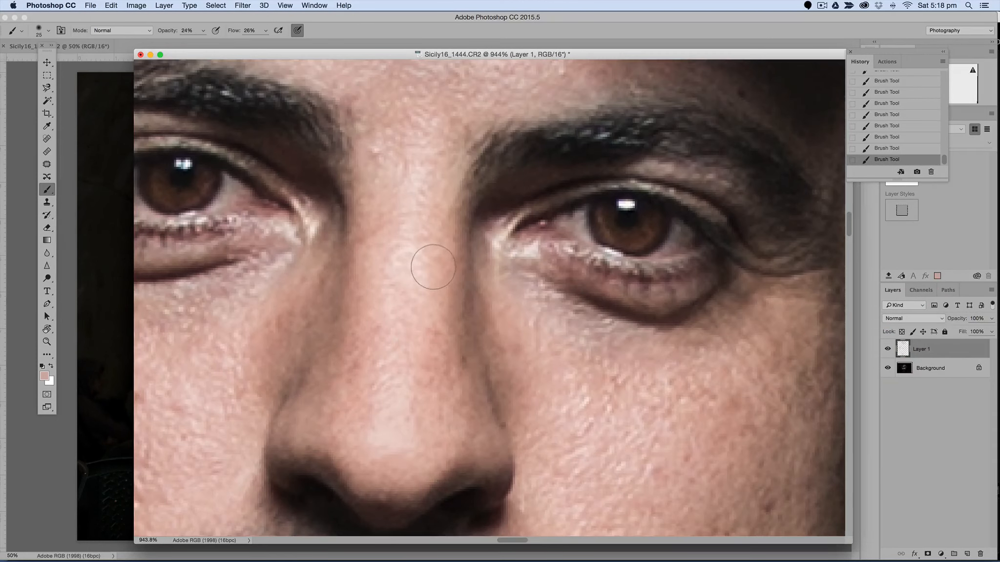
drag(413, 239, 542, 308)
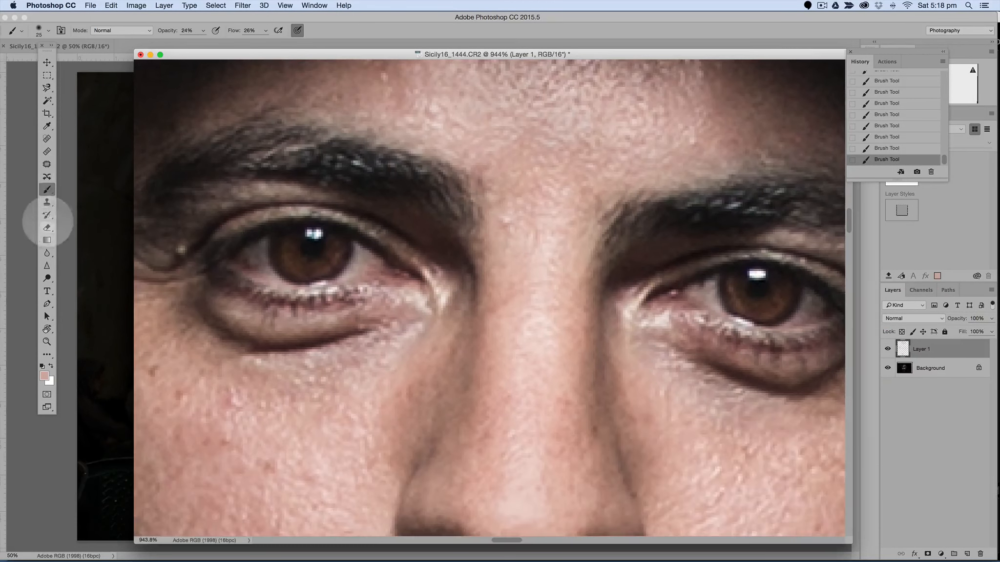
key(alt)
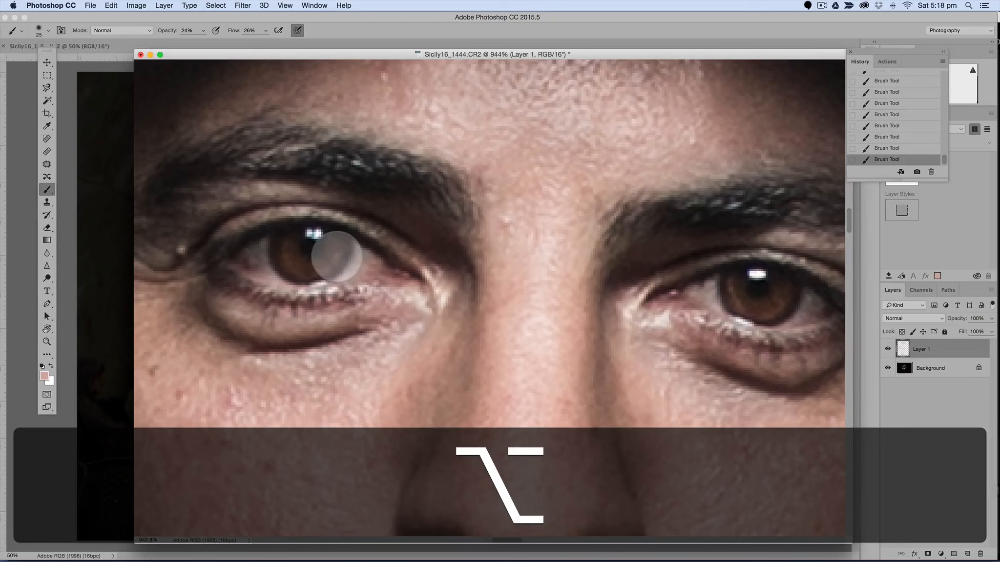
alt+click(337, 256)
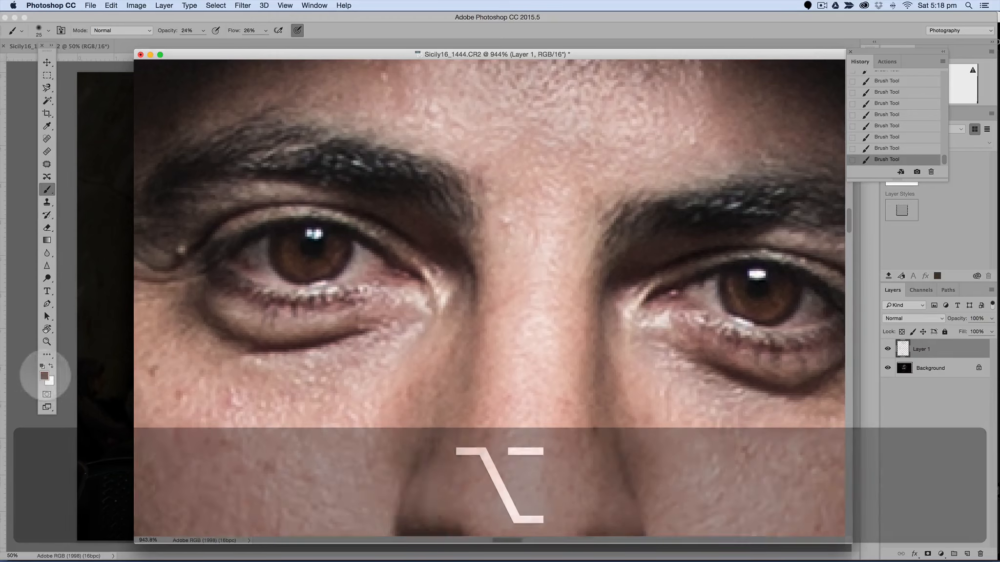
click(44, 376)
click(580, 197)
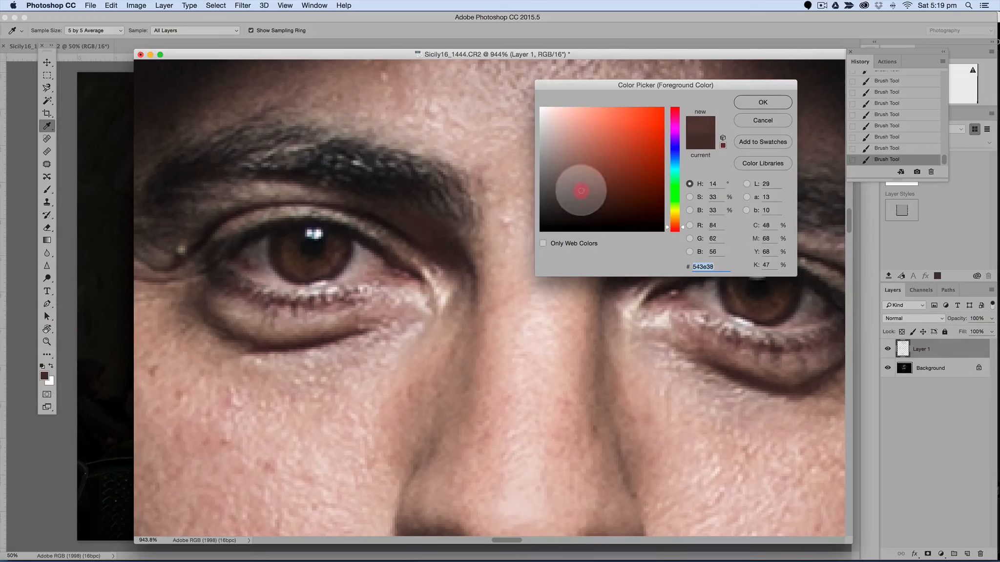
click(580, 190)
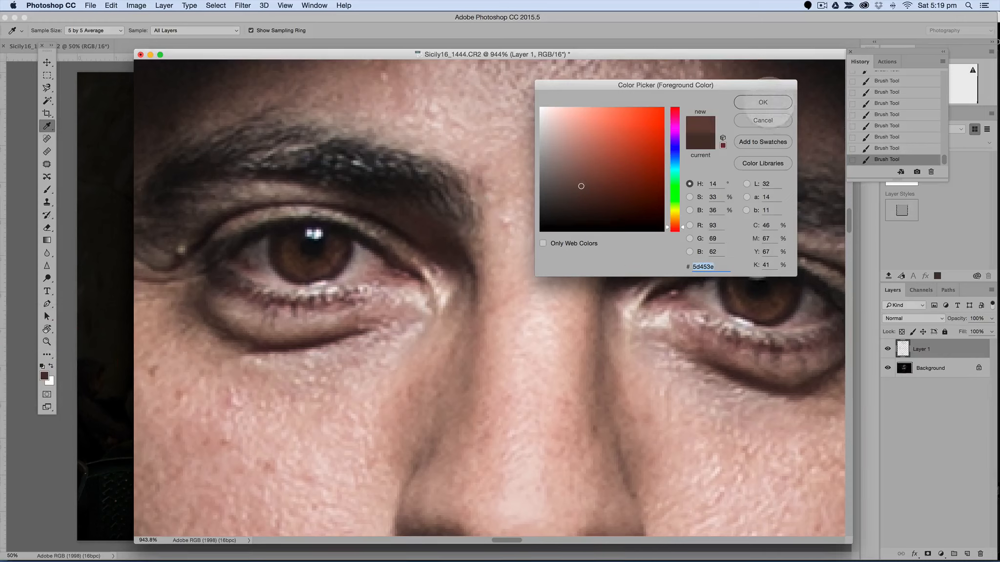
click(755, 101)
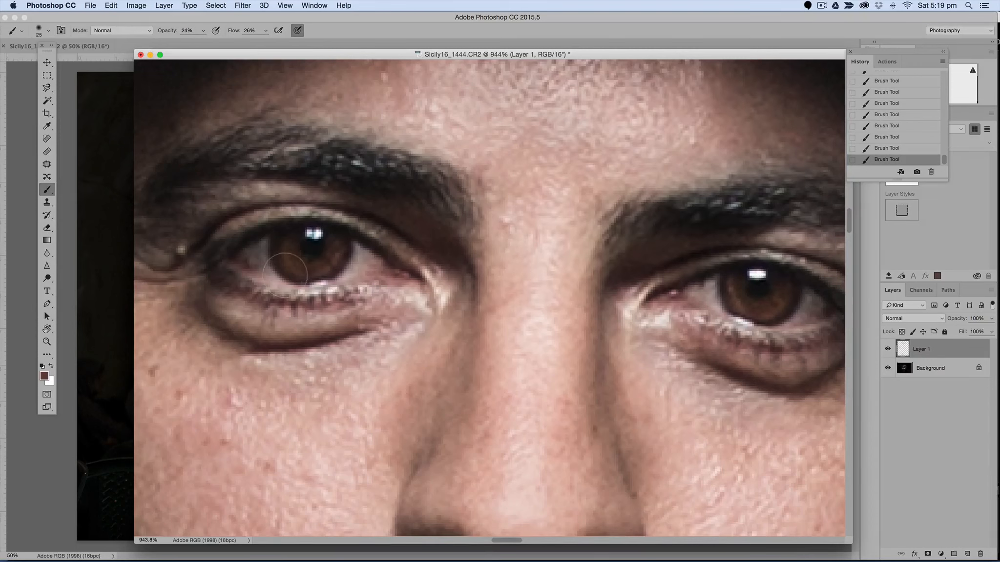
Shrink the brush to 8 px and paint brown over both irises, touching up the catchlights with their sampled color
key([)
key([)
key([)
key([)
key([)
mouse_move(285, 274)
mouse_down()
mouse_move(286, 260)
mouse_move(321, 267)
mouse_move(335, 249)
mouse_move(335, 237)
mouse_move(289, 250)
mouse_move(288, 233)
mouse_move(321, 263)
mouse_move(311, 235)
mouse_up()
alt+click(315, 235)
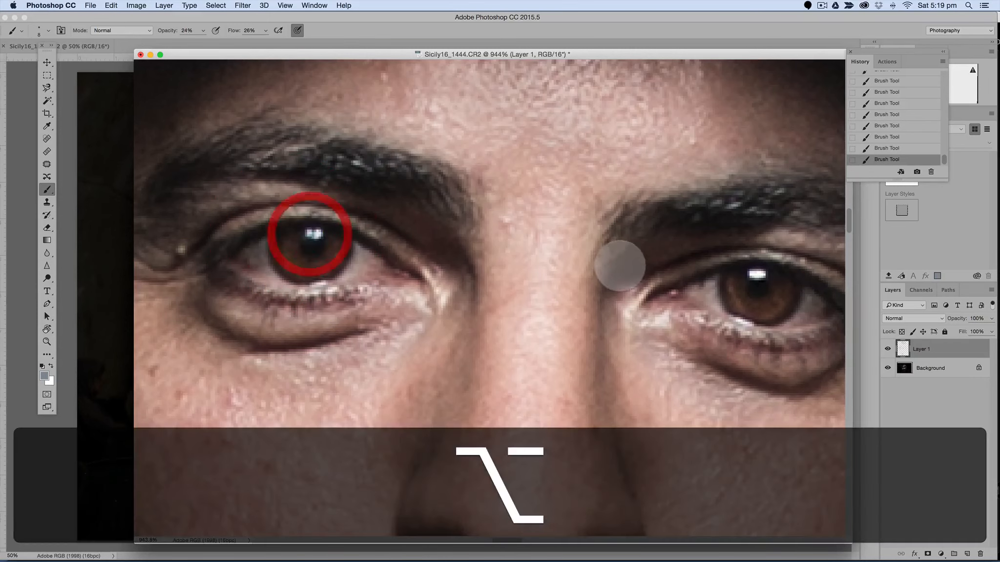
alt+click(757, 275)
mouse_move(760, 275)
mouse_down()
mouse_move(733, 292)
mouse_move(738, 307)
mouse_move(751, 315)
mouse_move(790, 289)
mouse_move(765, 304)
mouse_move(746, 302)
mouse_move(735, 283)
mouse_move(759, 307)
mouse_move(777, 286)
mouse_up()
key(alt)
drag(309, 265, 353, 250)
mouse_move(737, 301)
mouse_down()
mouse_move(778, 299)
mouse_move(765, 290)
mouse_up()
Compare the whole portrait with the Layer 1 retouching hidden and shown
scroll(701, 314, down, 4)
scroll(701, 314, down, 10)
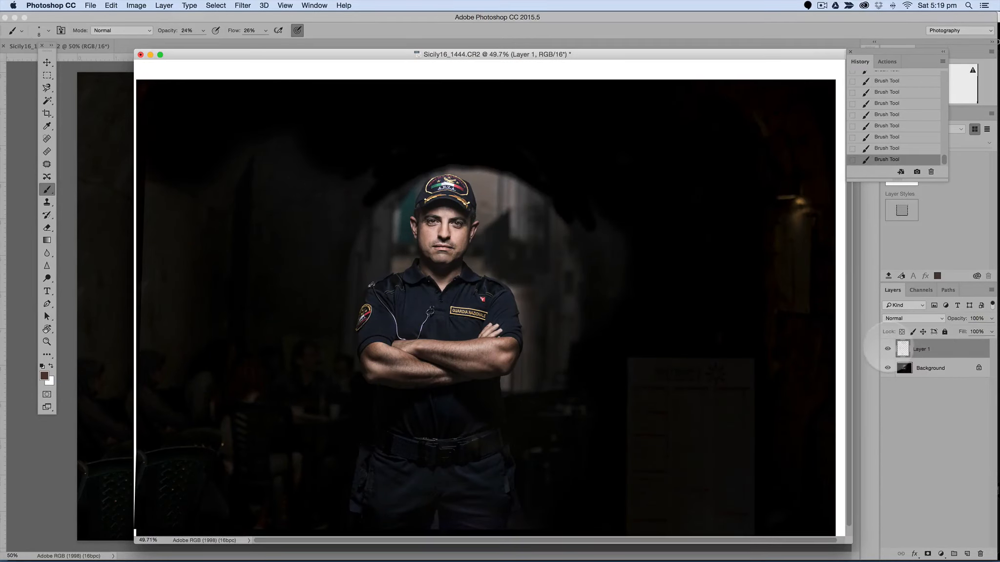
click(888, 348)
click(888, 348)
click(888, 348)
click(888, 348)
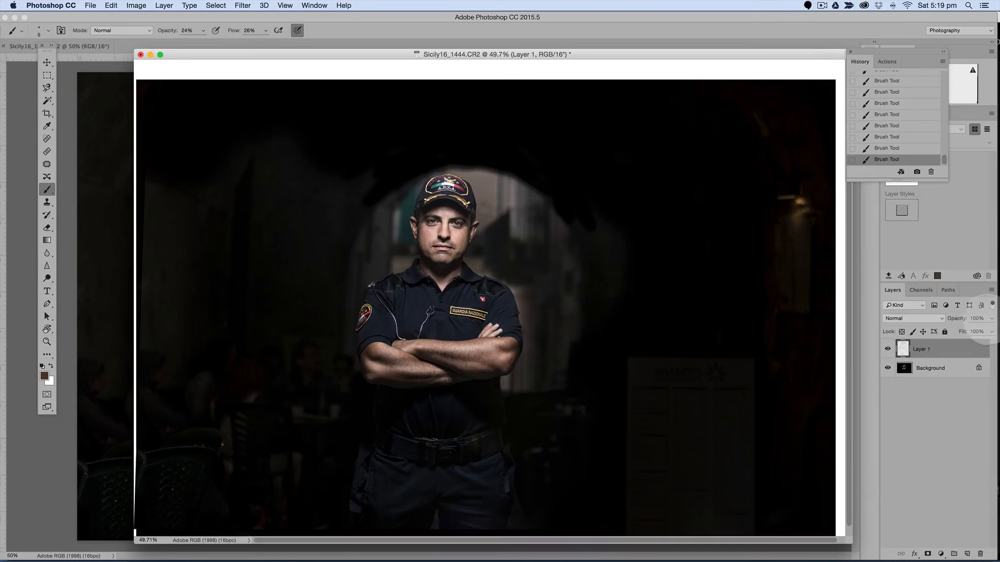
Lower Layer 1's opacity to 50%, compare the face with the layer hidden and shown, and reduce it to 36%
click(991, 318)
drag(990, 319, 967, 330)
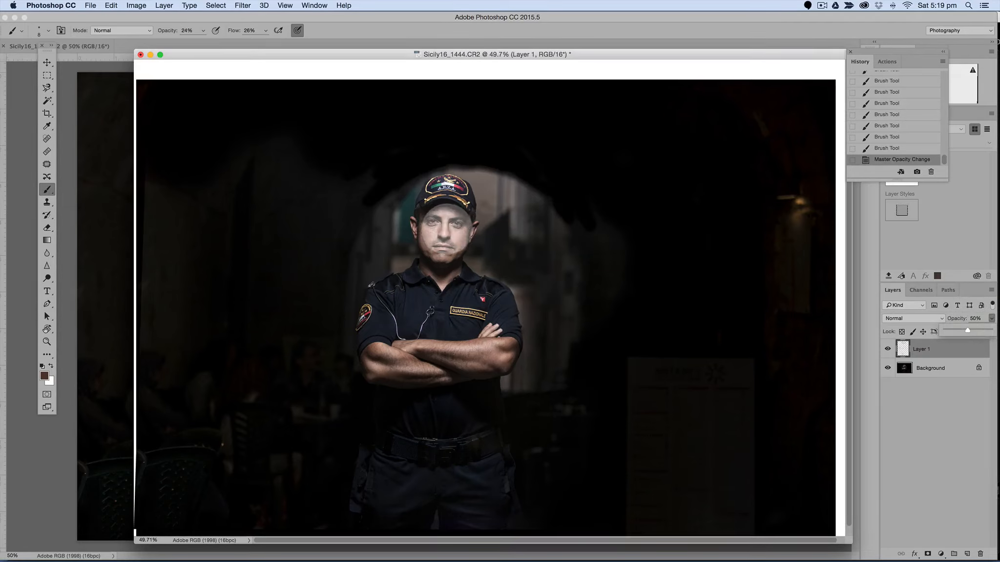
scroll(442, 222, up, 5)
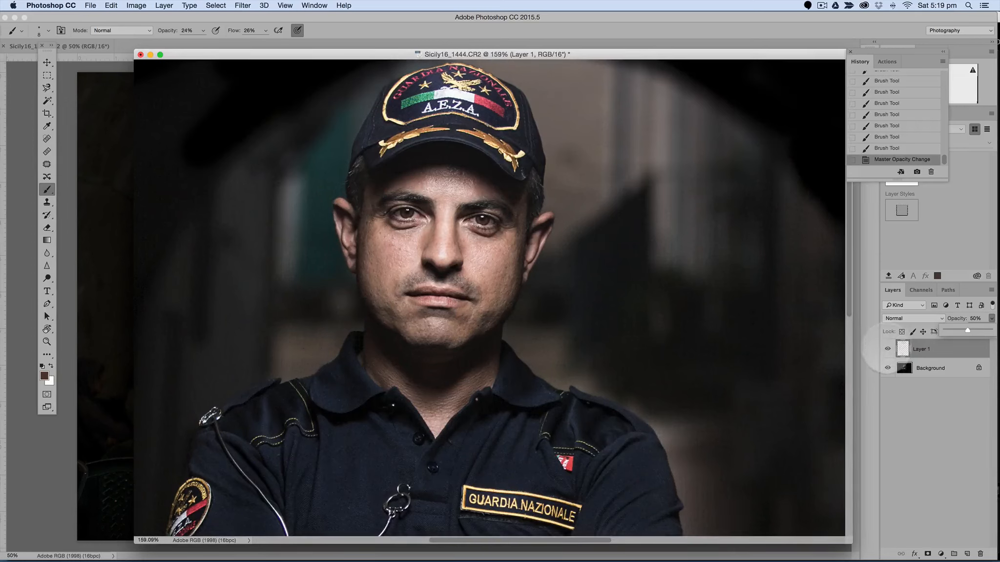
click(887, 348)
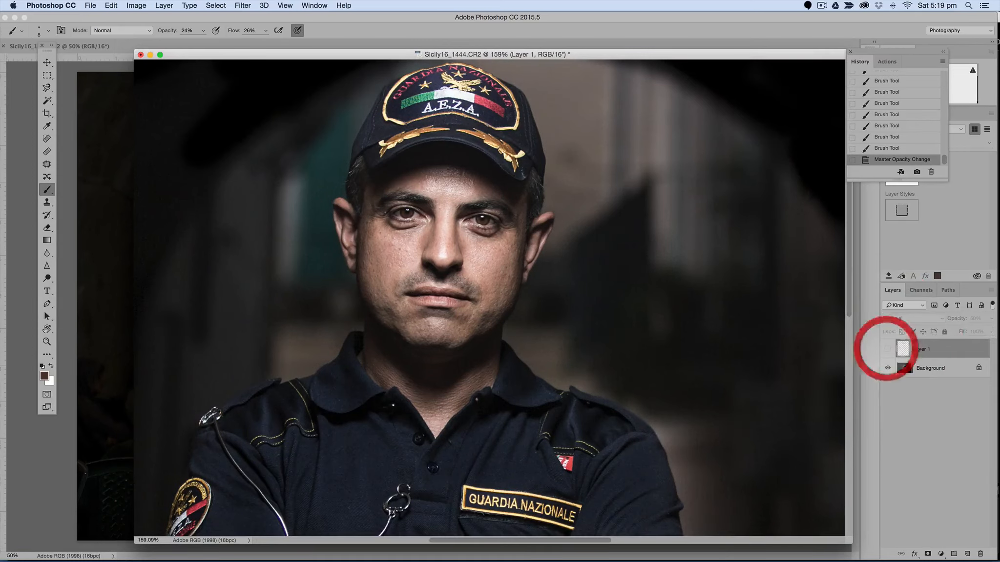
click(887, 348)
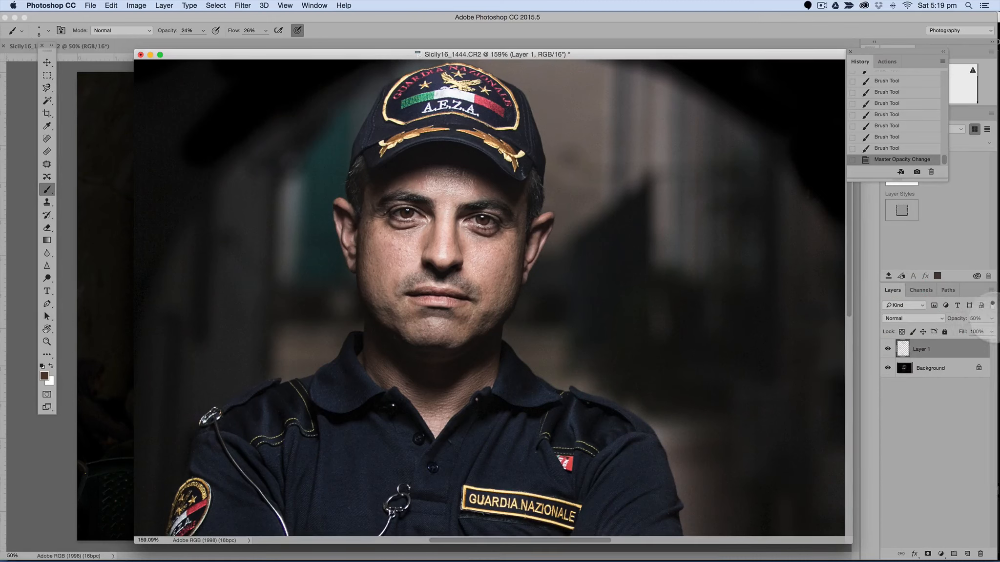
click(991, 318)
drag(966, 330, 961, 330)
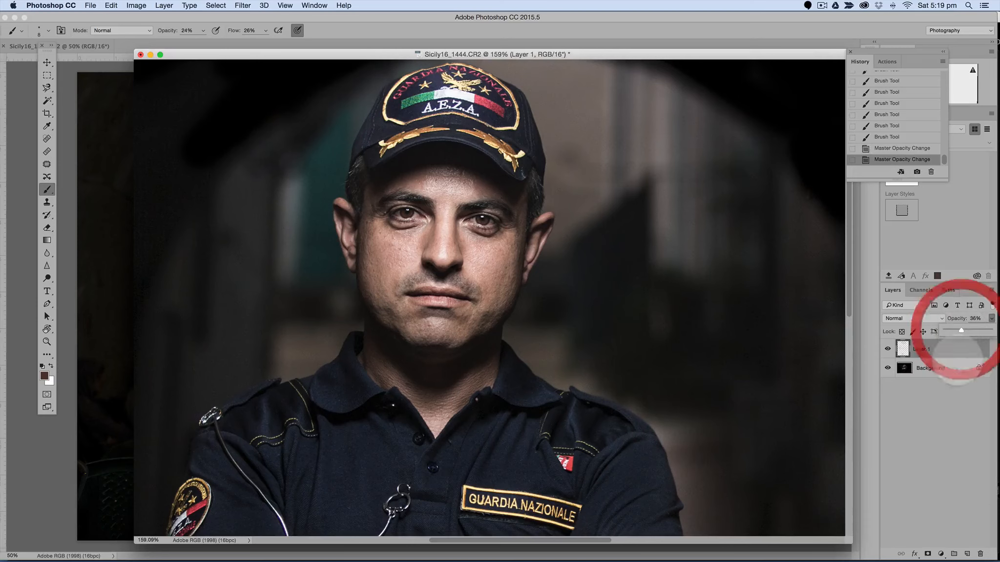
Flatten the retouched portrait into a single background and duplicate it onto a new layer
key(super+0)
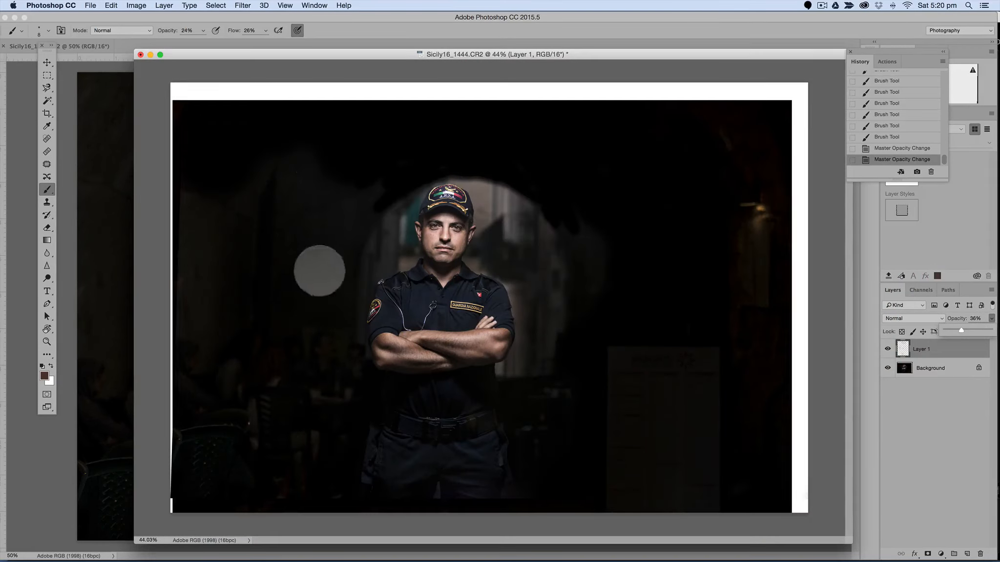
click(164, 6)
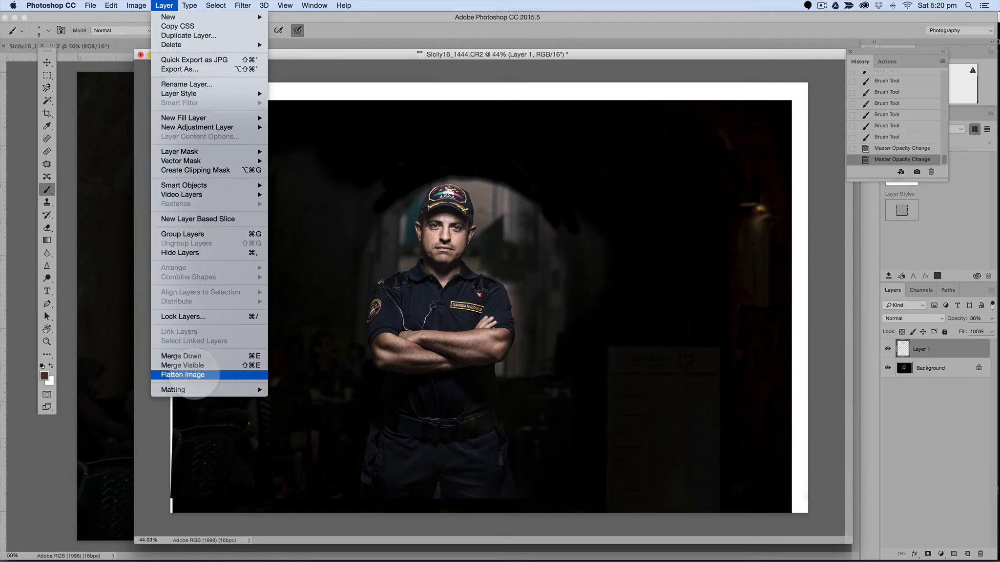
click(192, 375)
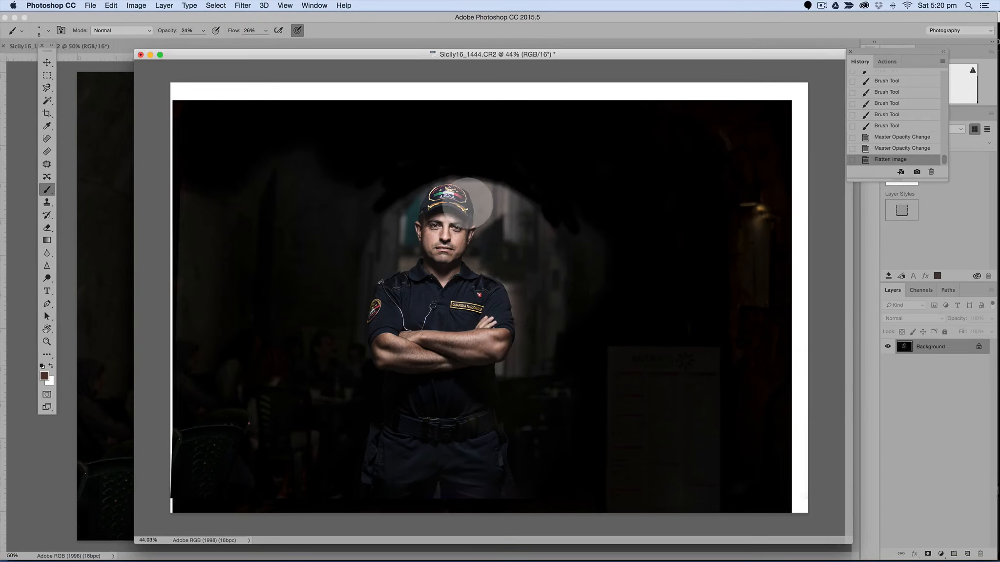
scroll(467, 200, up, 8)
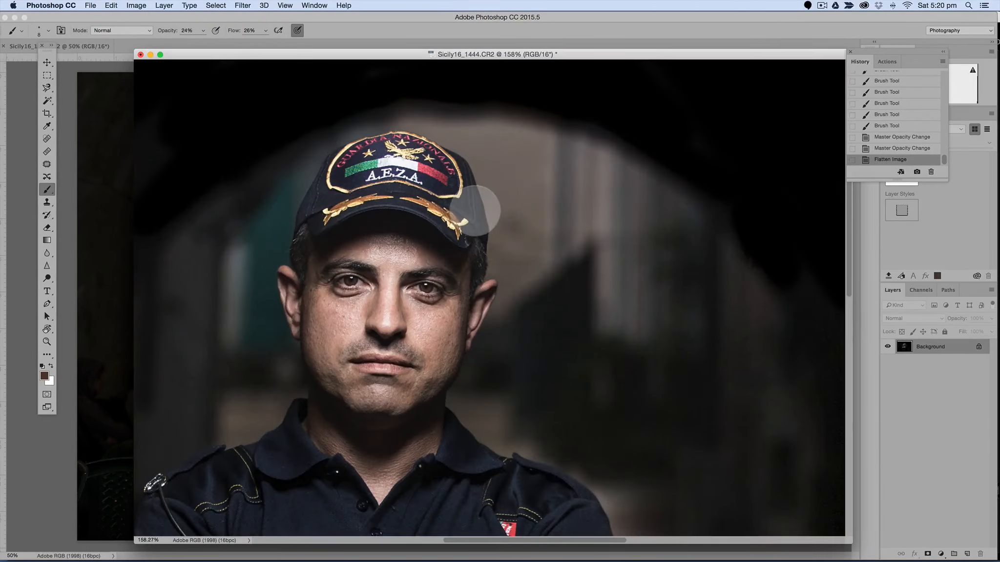
key(super+j)
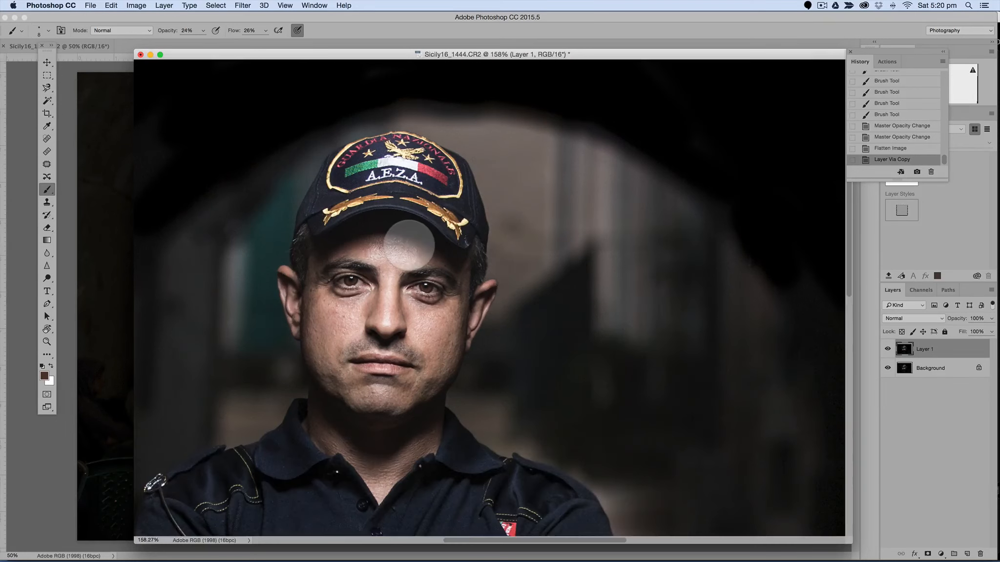
Sharpen the irises of both eyes on the duplicate layer with the Sharpen tool
scroll(409, 244, up, 4)
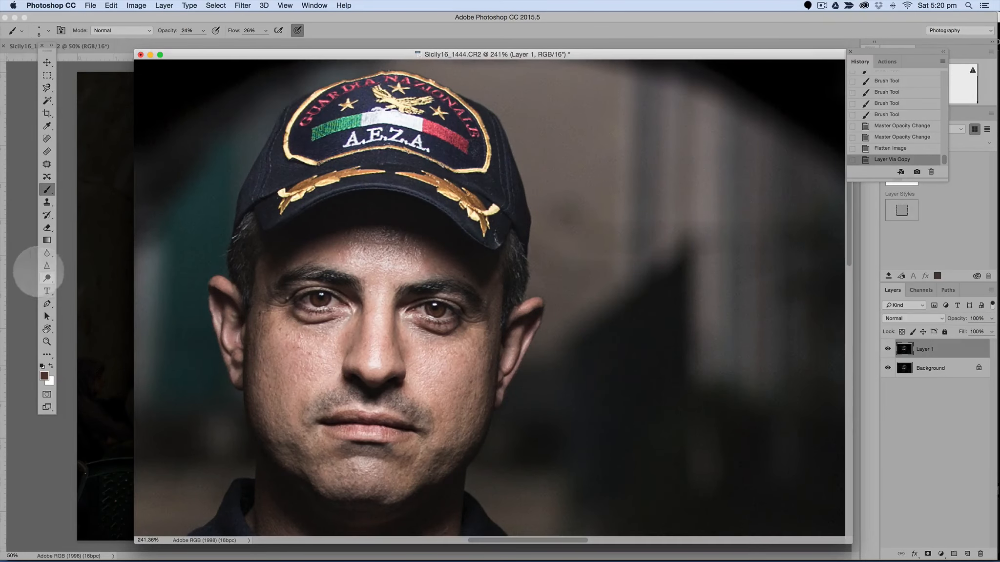
click(47, 265)
scroll(283, 298, up, 6)
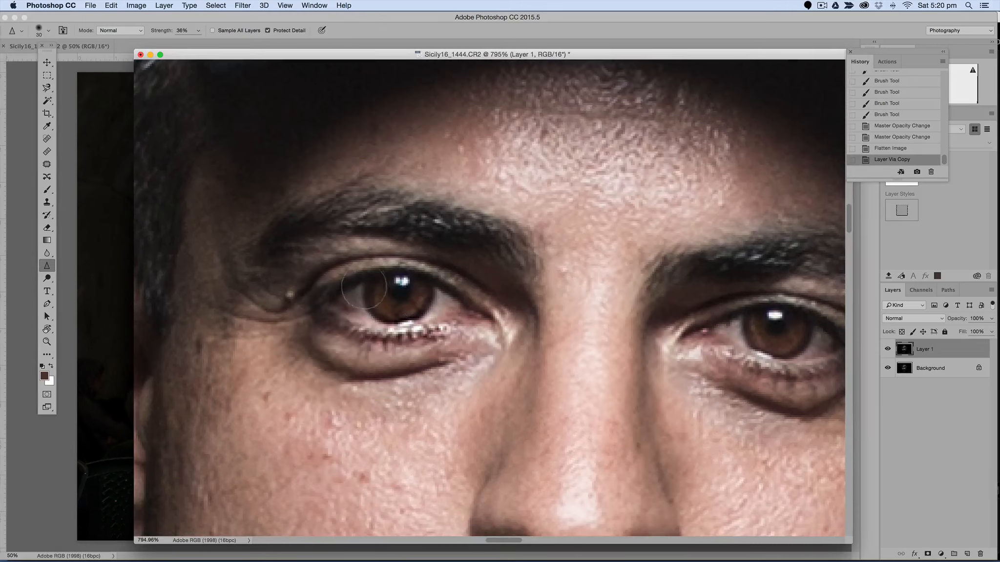
click(398, 298)
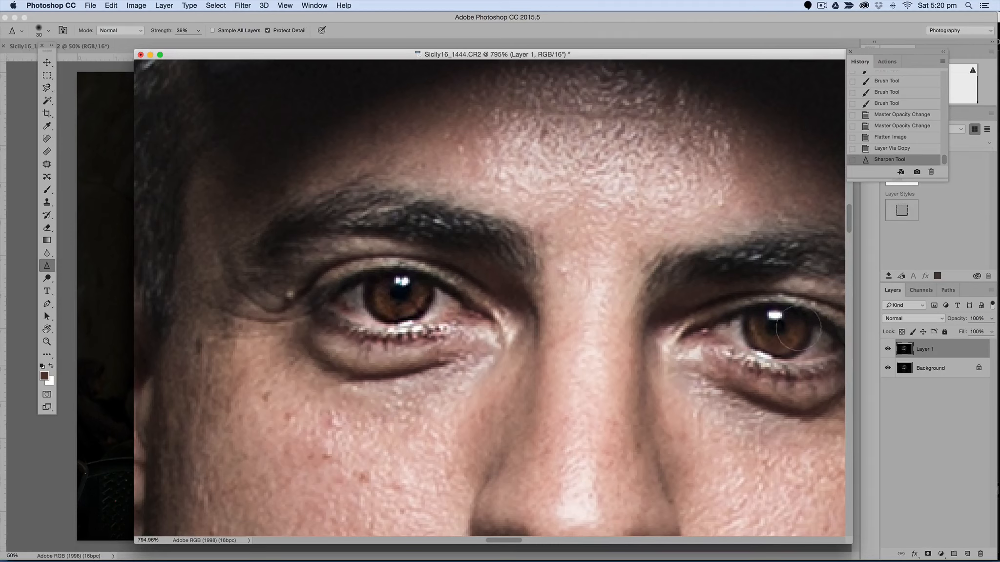
click(825, 348)
scroll(824, 348, down, 8)
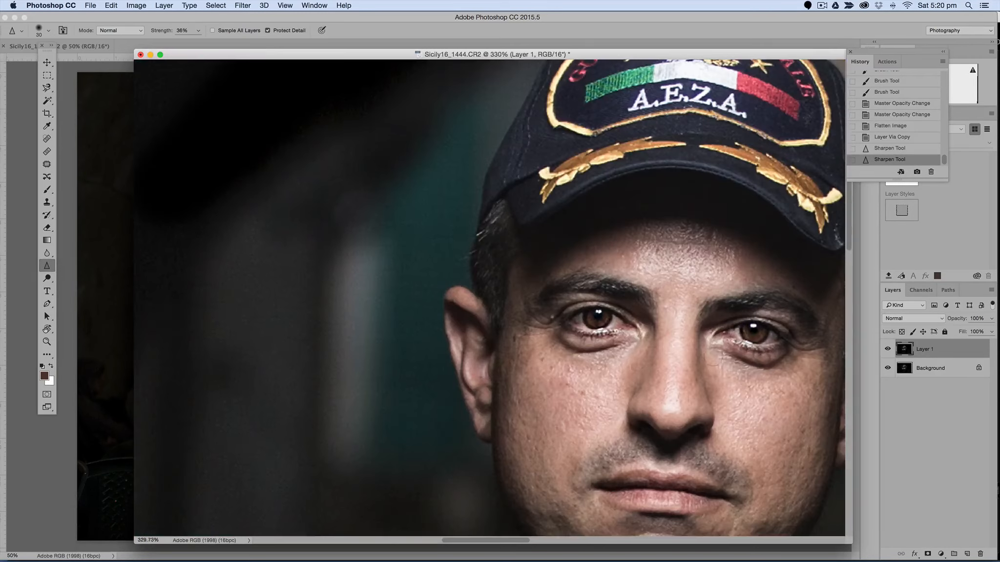
scroll(700, 390, down, 5)
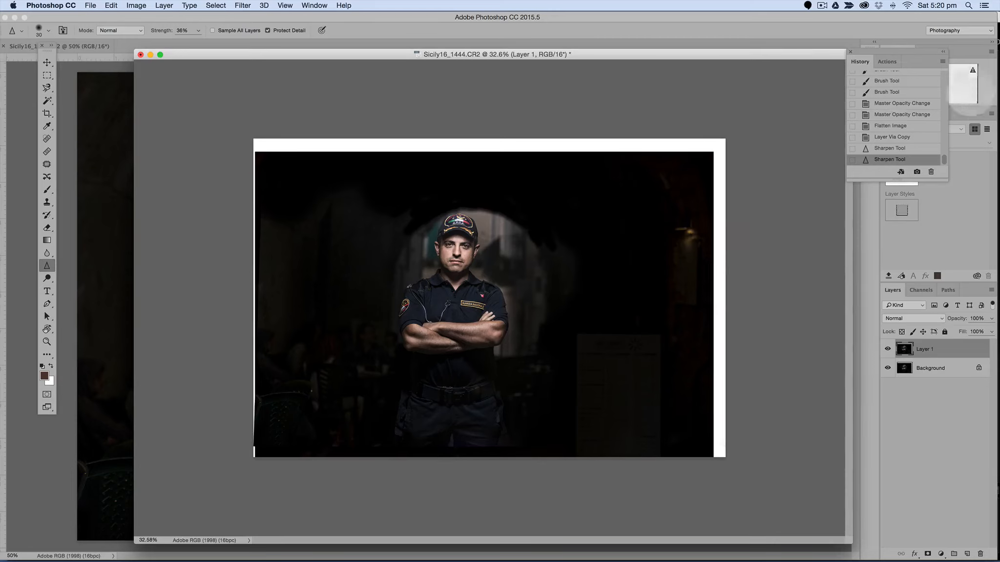
scroll(912, 102, up, 10)
scroll(916, 100, down, 5)
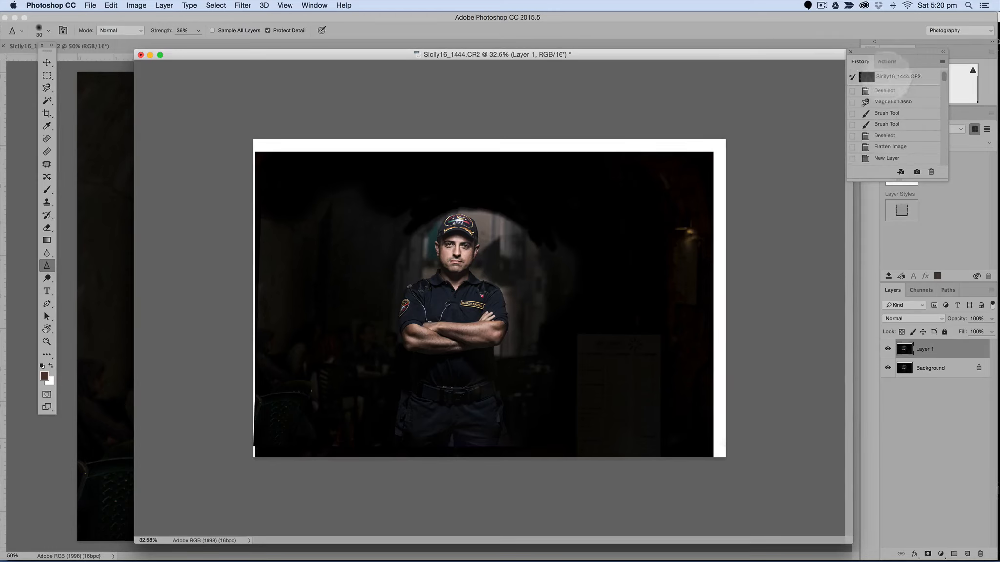
scroll(898, 79, down, 5)
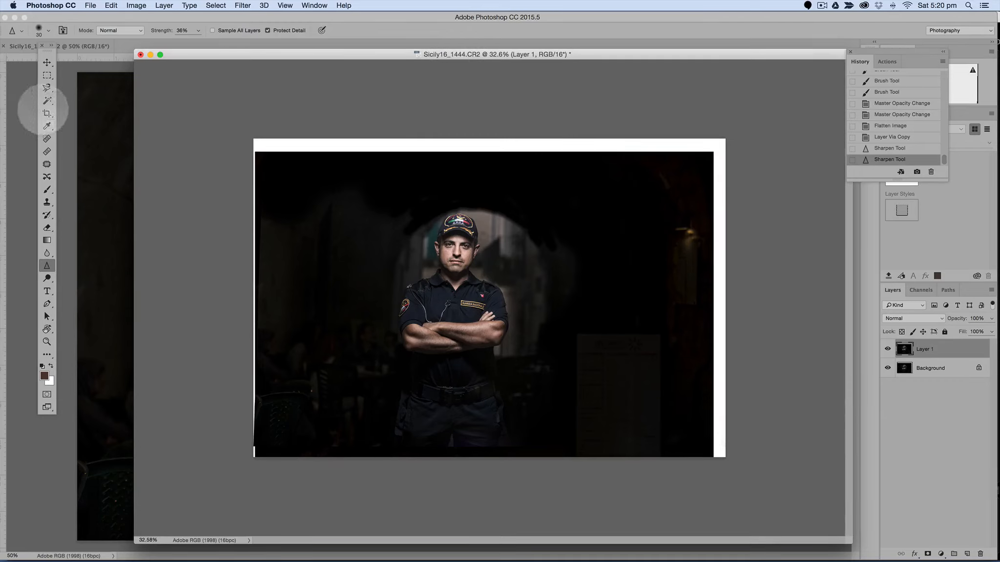
Crop the image to the dark photo area, cutting off the white strips along its upper, left and right edges
click(46, 113)
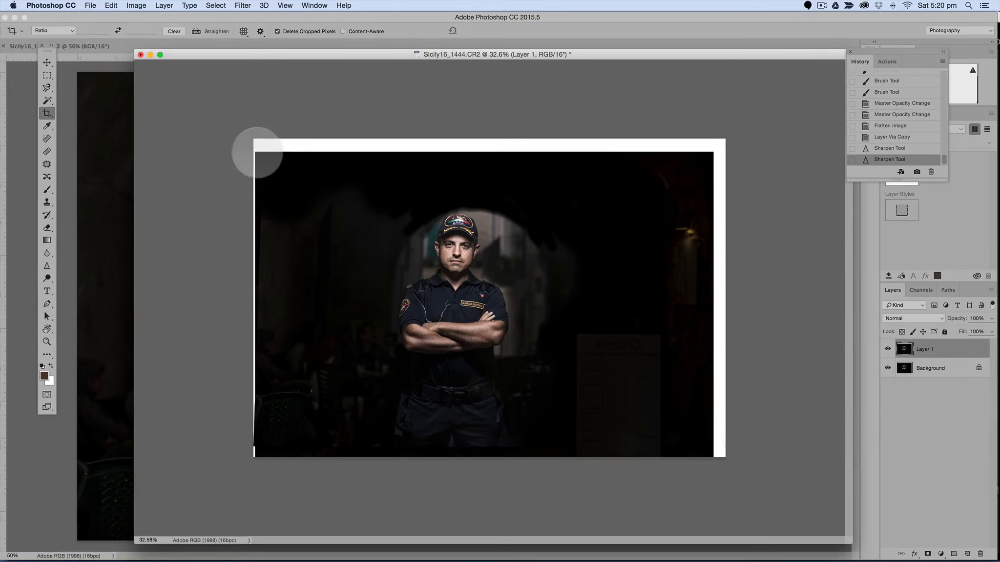
drag(255, 152, 710, 524)
drag(252, 305, 259, 305)
drag(718, 149, 718, 149)
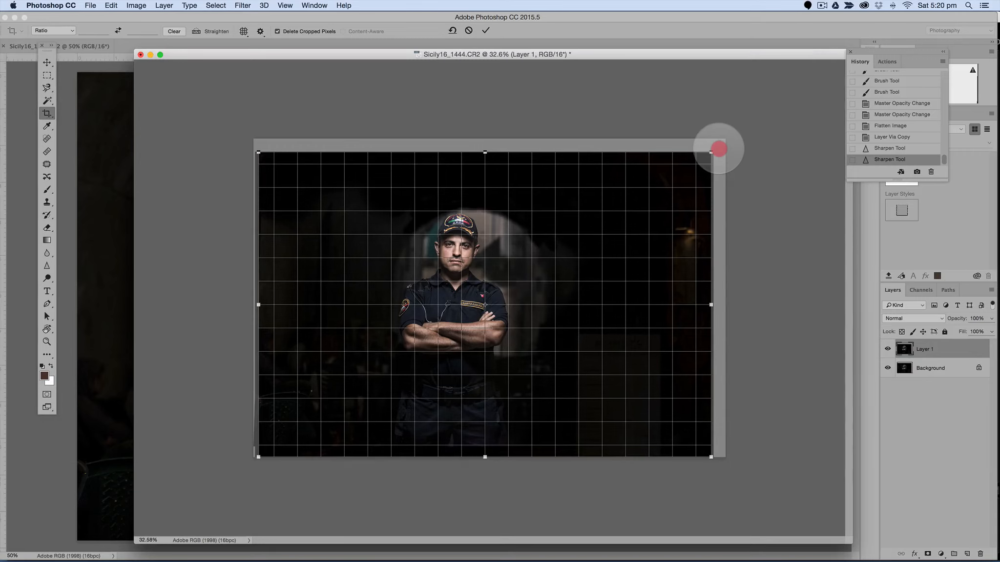
drag(718, 148, 719, 148)
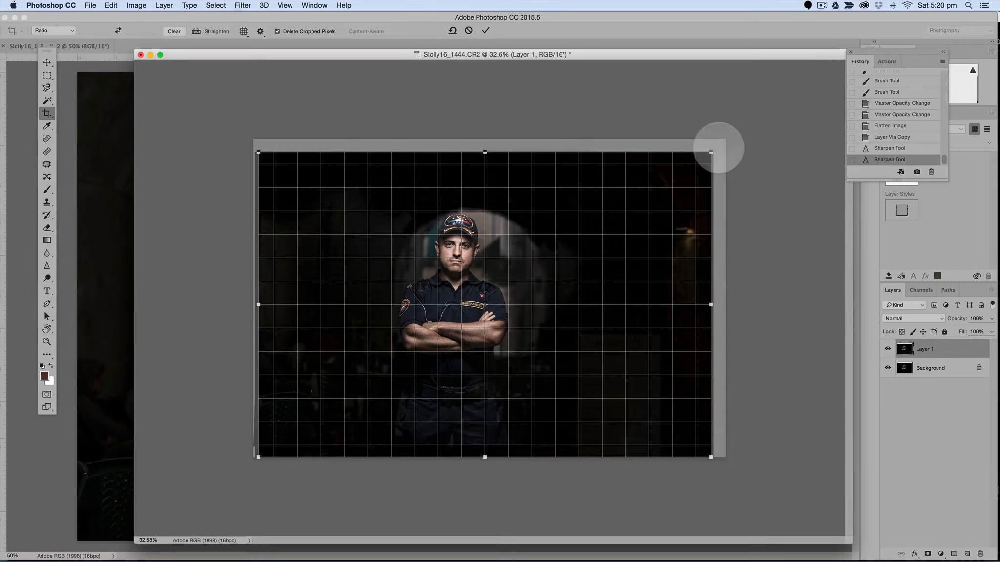
click(718, 147)
click(486, 31)
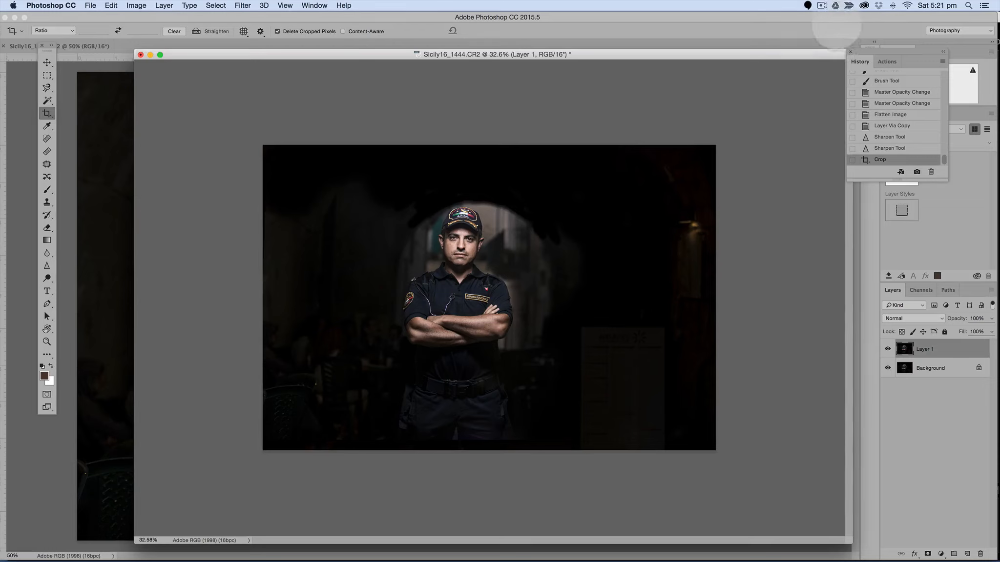
click(822, 6)
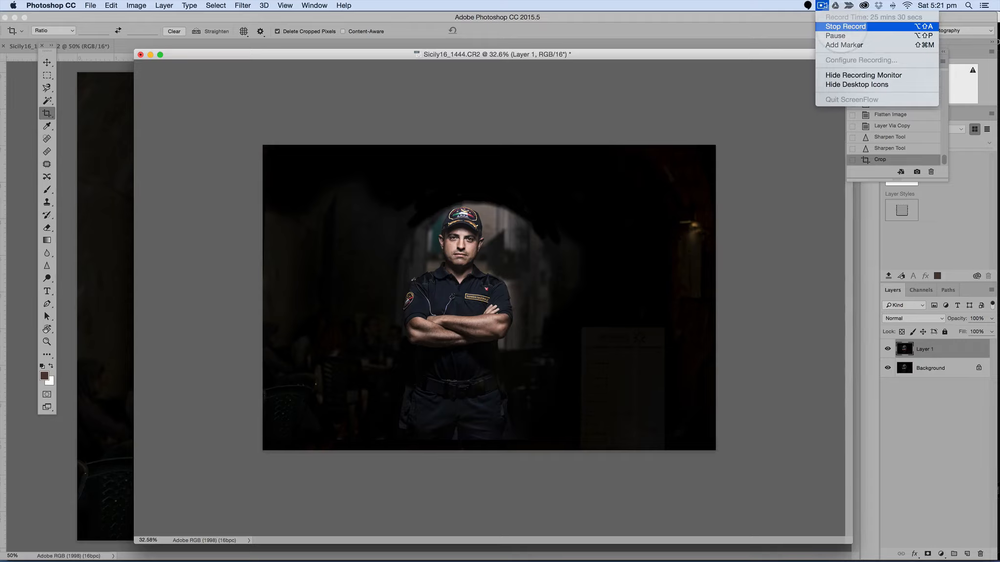
click(843, 26)
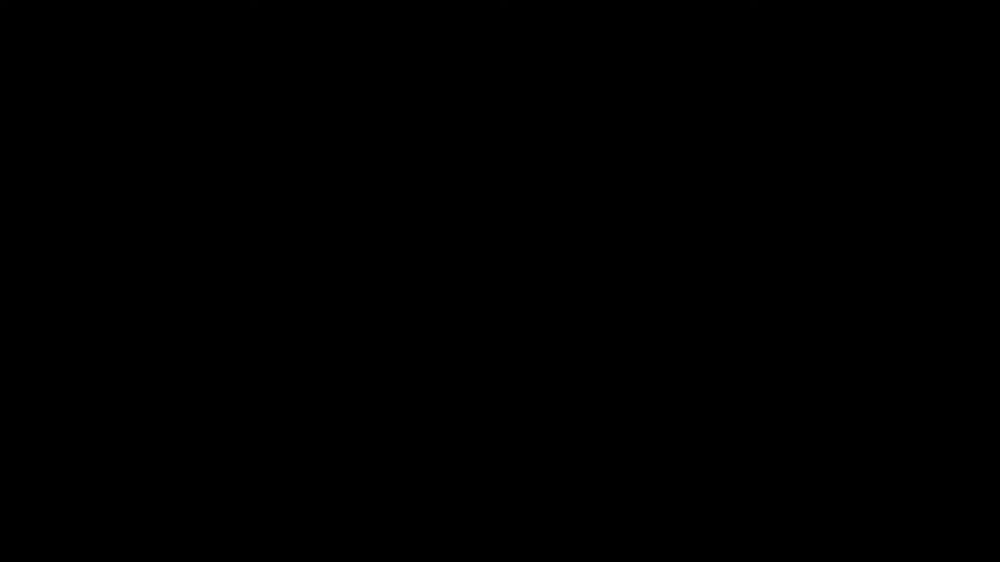